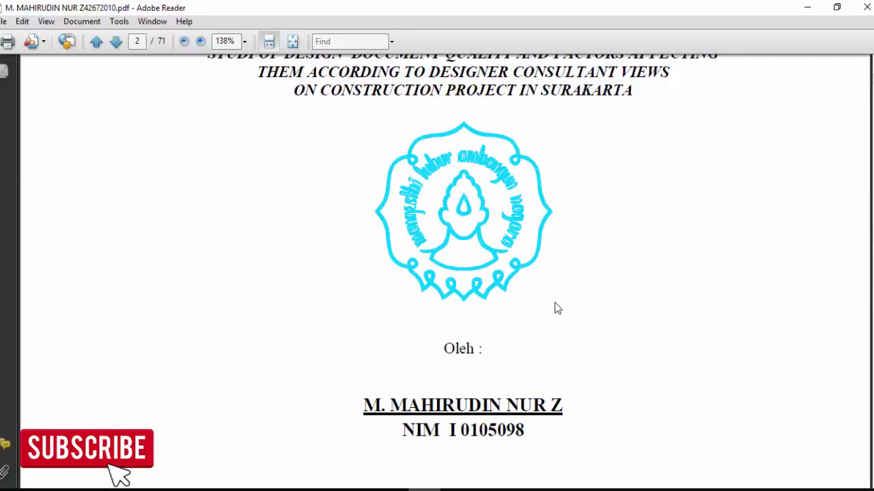
Open the slide's Format Background pane and switch it to picture or texture fill.
{"action": "scroll", "coordinate": [545, 311], "scroll_direction": "up", "scroll_amount": 5}
{"action": "scroll", "coordinate": [545, 311], "scroll_direction": "up", "scroll_amount": 4}
{"action": "scroll", "coordinate": [545, 314], "scroll_direction": "up", "scroll_amount": 6}
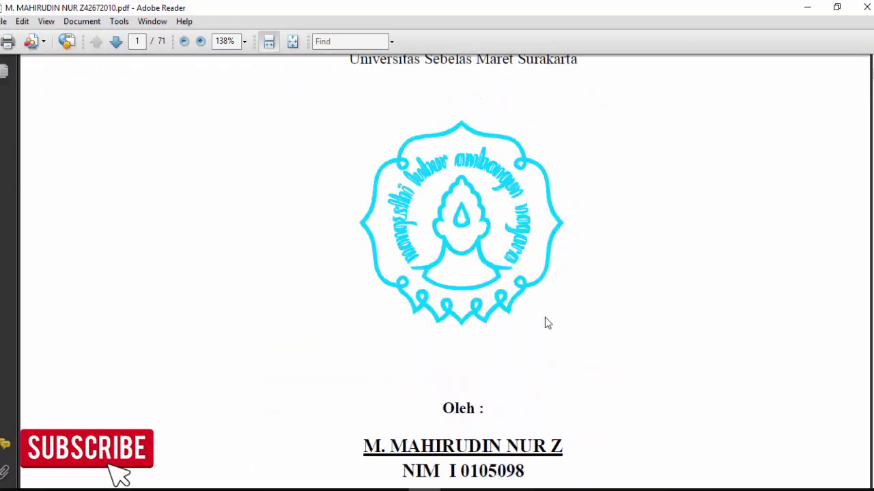
{"action": "scroll", "coordinate": [545, 318], "scroll_direction": "up", "scroll_amount": 6}
{"action": "scroll", "coordinate": [545, 318], "scroll_direction": "up", "scroll_amount": 2}
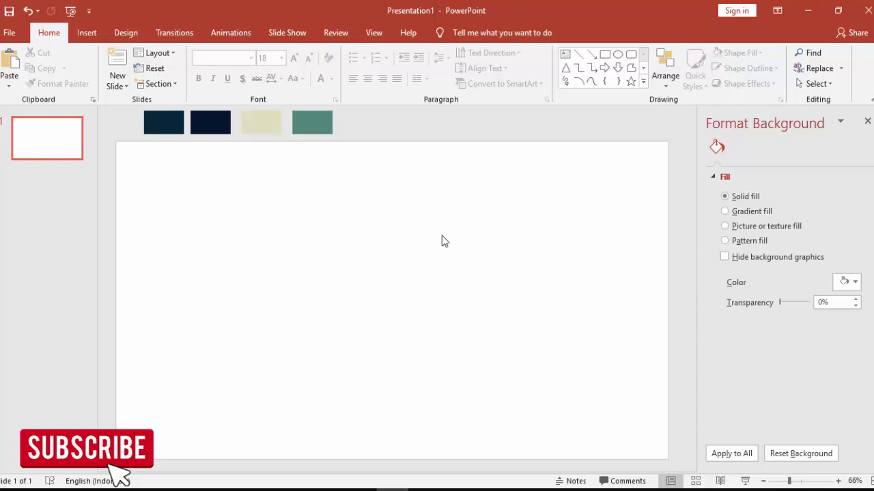
{"action": "right_click", "coordinate": [507, 224]}
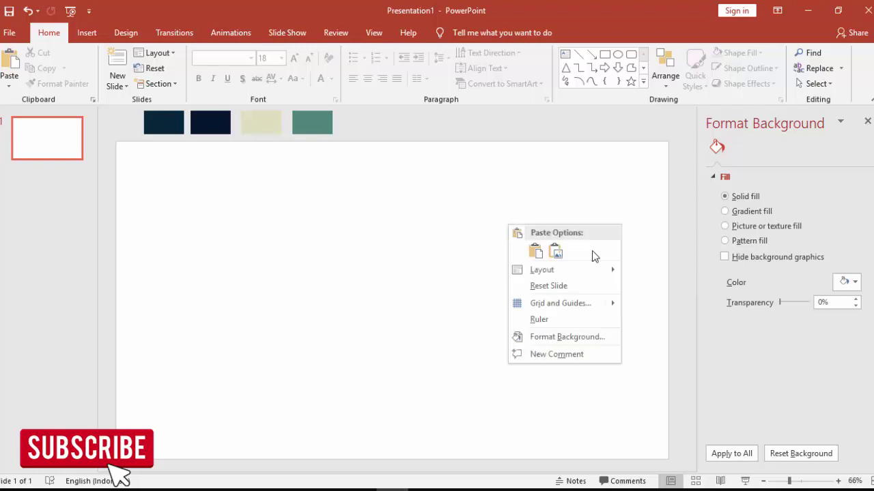
{"action": "left_click", "coordinate": [579, 339]}
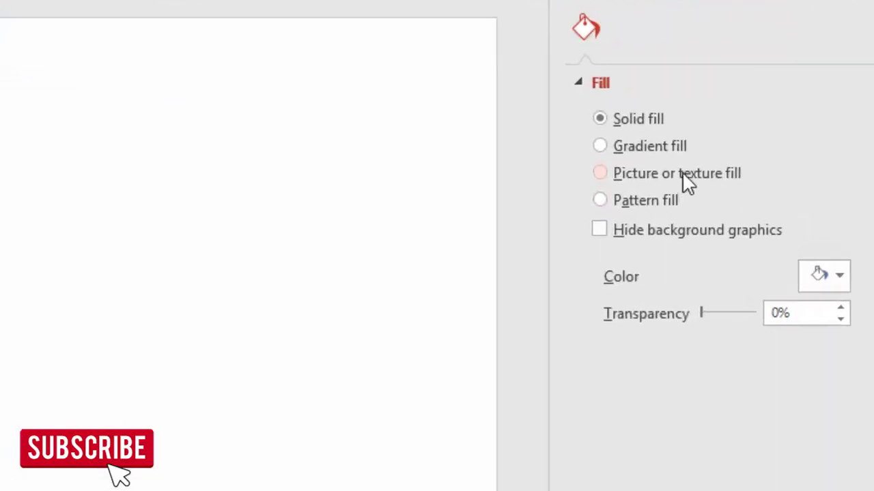
{"action": "left_click", "coordinate": [776, 225]}
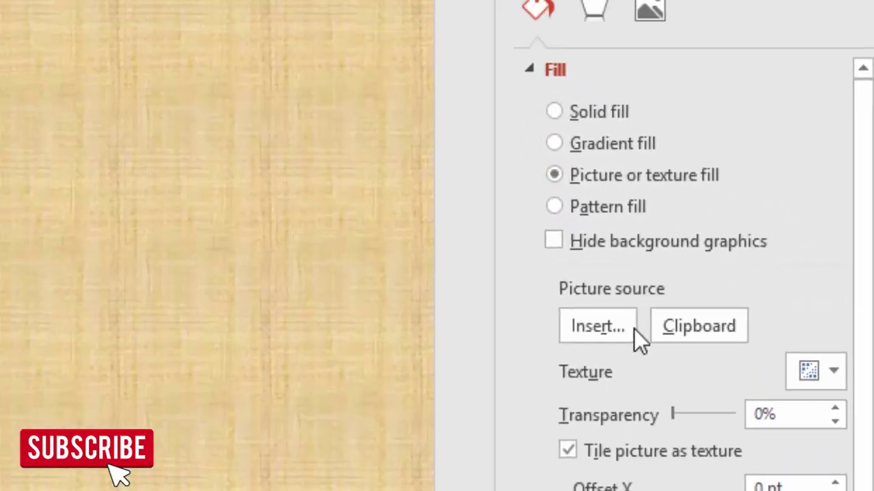
Insert pexels-photo-273209 from the architecture folder as the background picture.
{"action": "left_click", "coordinate": [565, 307]}
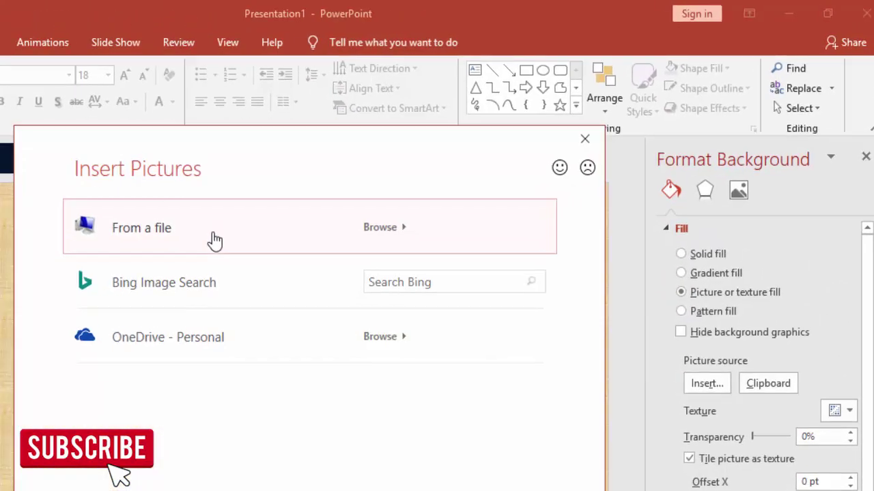
{"action": "left_click", "coordinate": [212, 236]}
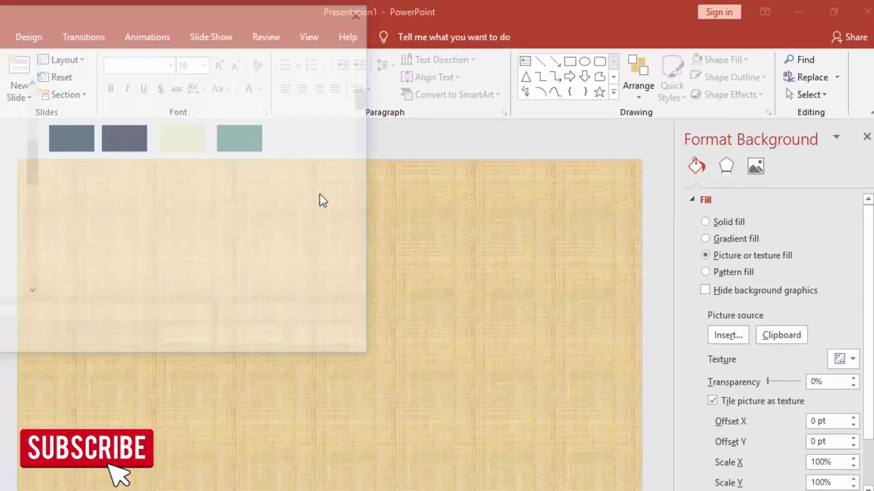
{"action": "left_click_drag", "start_coordinate": [430, 85], "coordinate": [432, 141]}
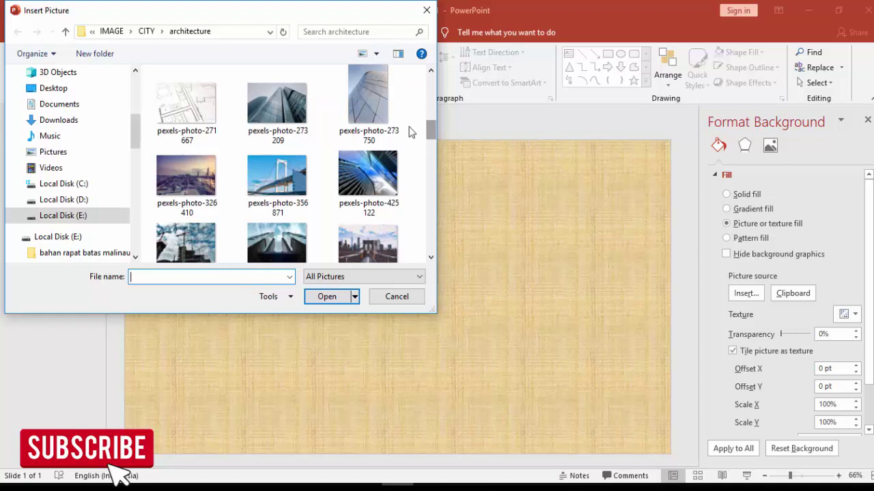
{"action": "left_click", "coordinate": [309, 127]}
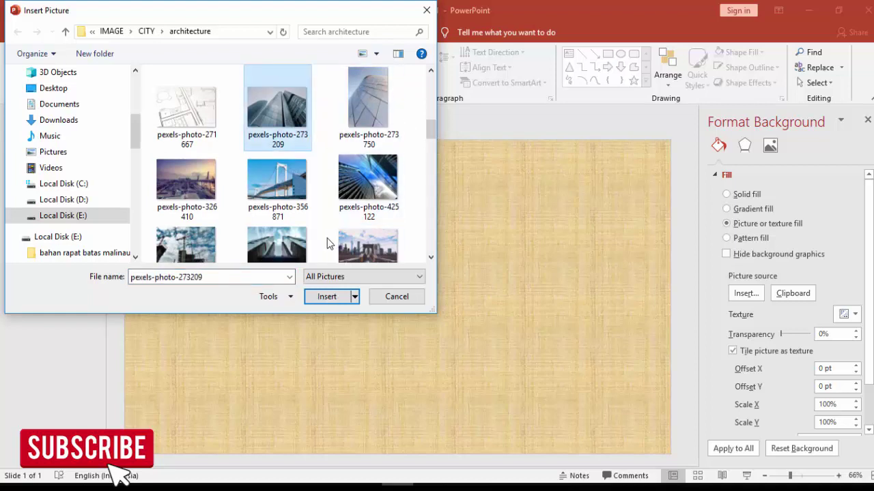
{"action": "scroll", "coordinate": [326, 239], "scroll_direction": "down", "scroll_amount": 1}
{"action": "scroll", "coordinate": [327, 238], "scroll_direction": "down", "scroll_amount": 3}
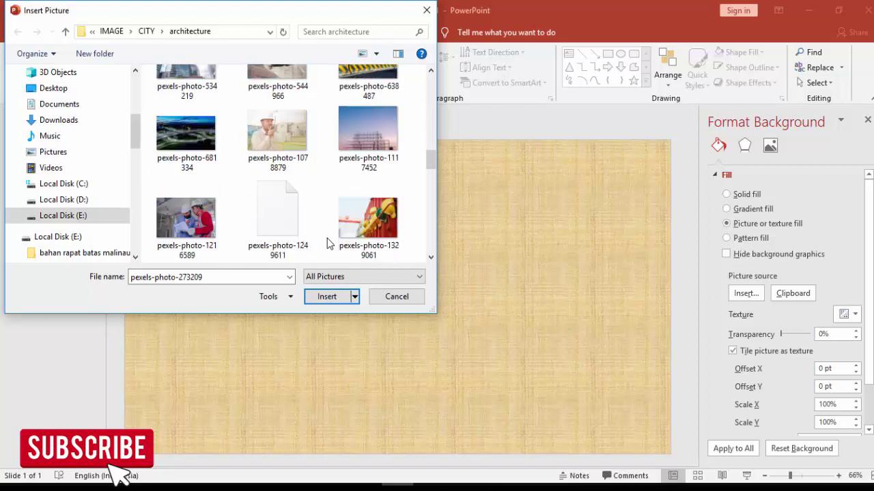
{"action": "scroll", "coordinate": [327, 240], "scroll_direction": "down", "scroll_amount": 3}
{"action": "scroll", "coordinate": [327, 243], "scroll_direction": "down", "scroll_amount": 3}
{"action": "scroll", "coordinate": [326, 238], "scroll_direction": "down", "scroll_amount": 3}
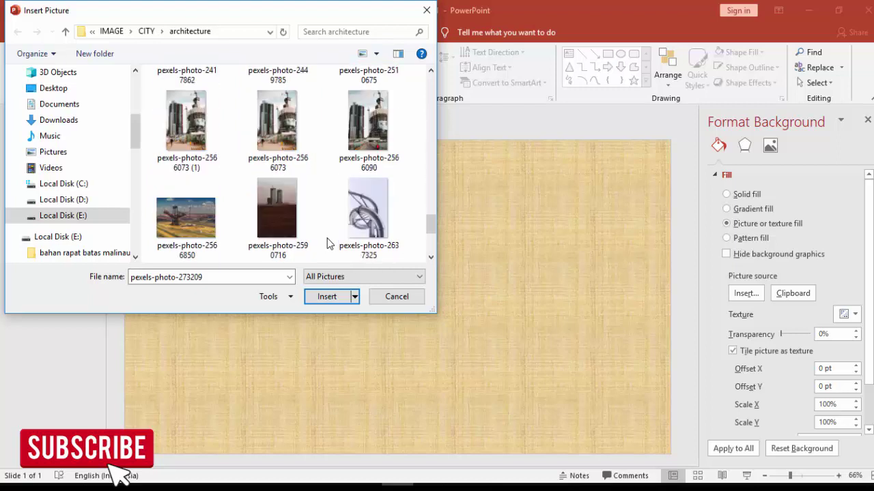
{"action": "scroll", "coordinate": [327, 238], "scroll_direction": "down", "scroll_amount": 3}
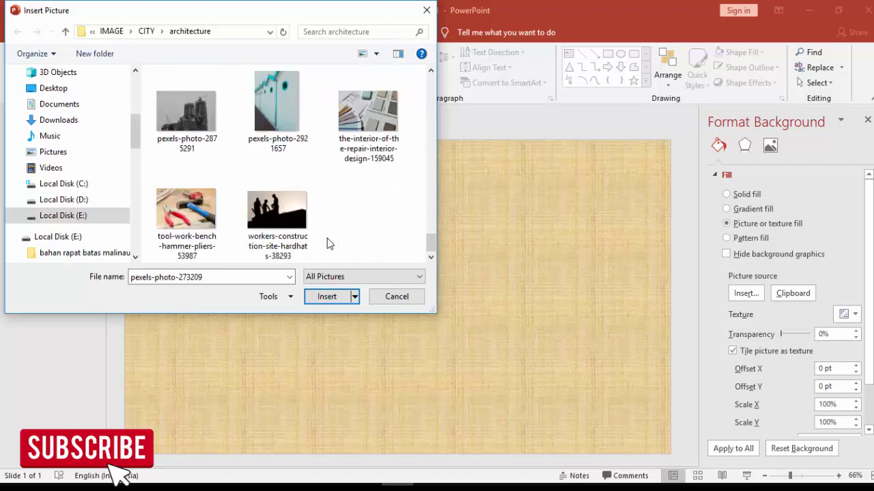
{"action": "left_click", "coordinate": [327, 297]}
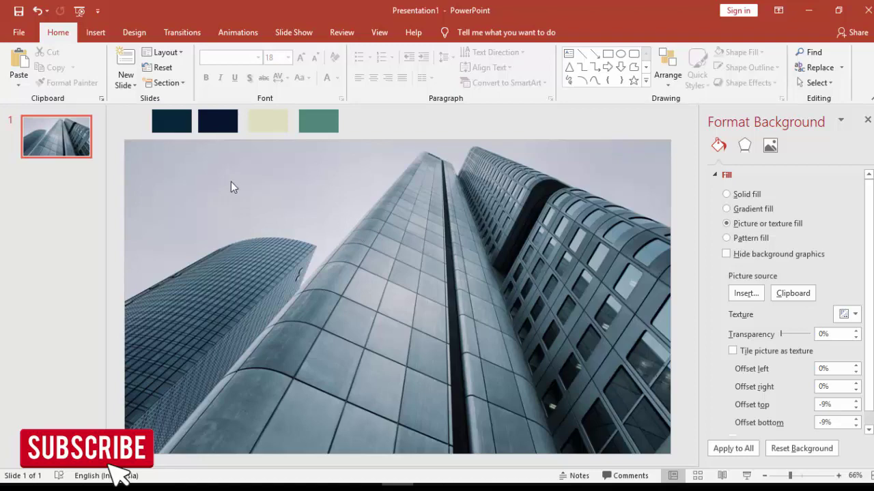
Draw a rectangle covering the whole slide and give it no outline.
{"action": "left_click", "coordinate": [96, 32]}
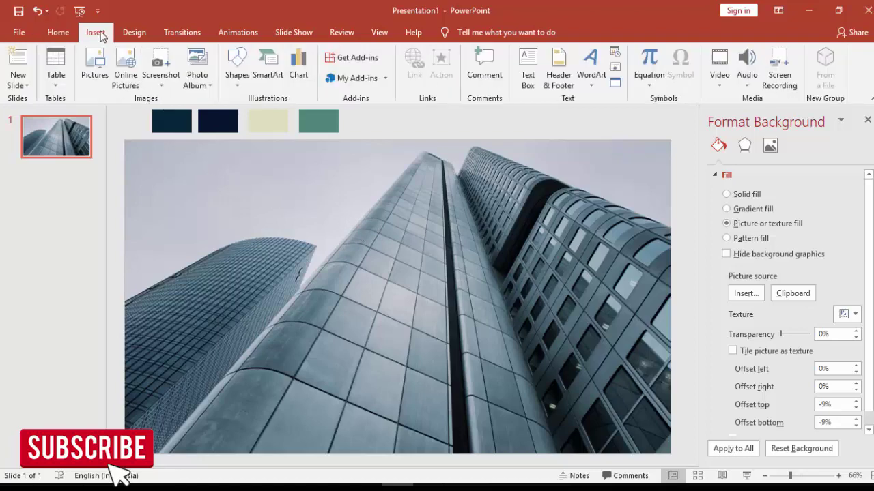
{"action": "left_click", "coordinate": [239, 64]}
{"action": "left_click", "coordinate": [288, 108]}
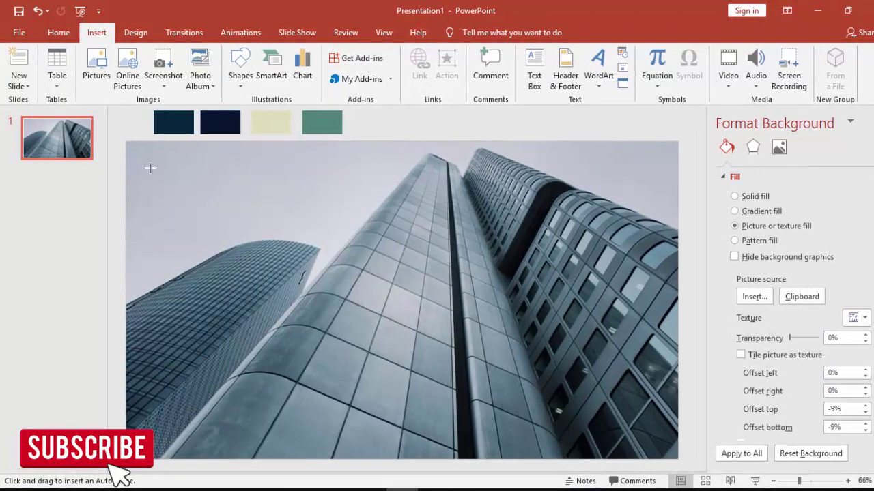
{"action": "left_click_drag", "start_coordinate": [126, 141], "coordinate": [678, 459]}
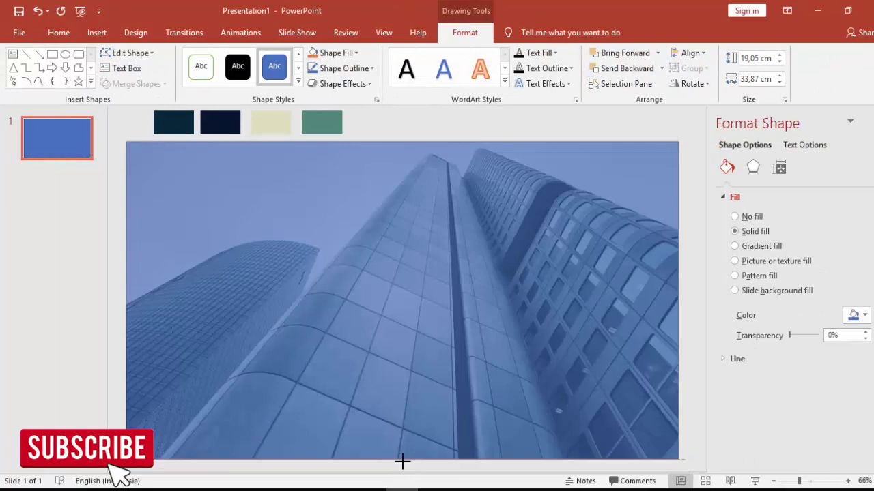
{"action": "left_click_drag", "start_coordinate": [401, 465], "coordinate": [403, 461]}
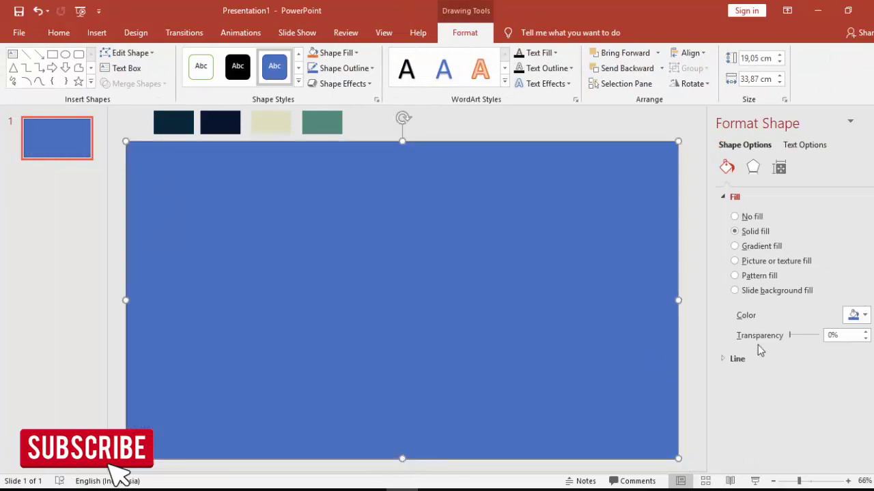
{"action": "left_click", "coordinate": [727, 359]}
{"action": "left_click", "coordinate": [754, 379]}
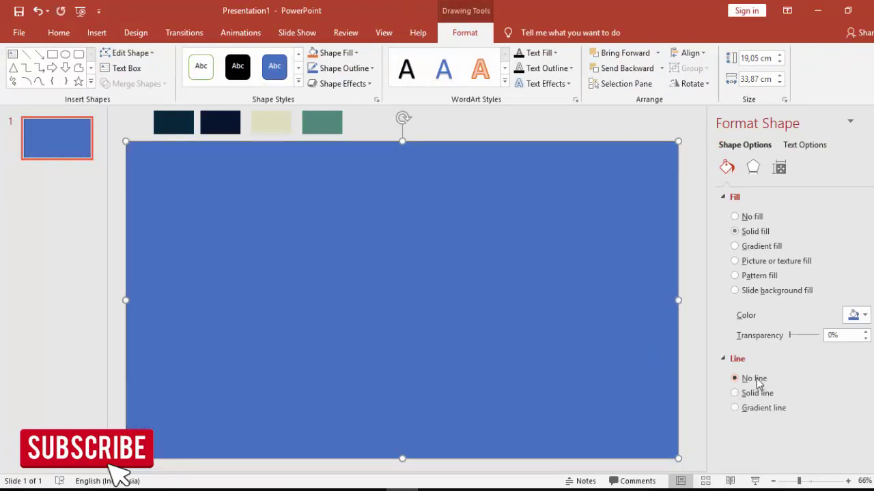
Fill the rectangle with the dark navy swatch colour via eyedropper at 24% transparency.
{"action": "left_click", "coordinate": [853, 315]}
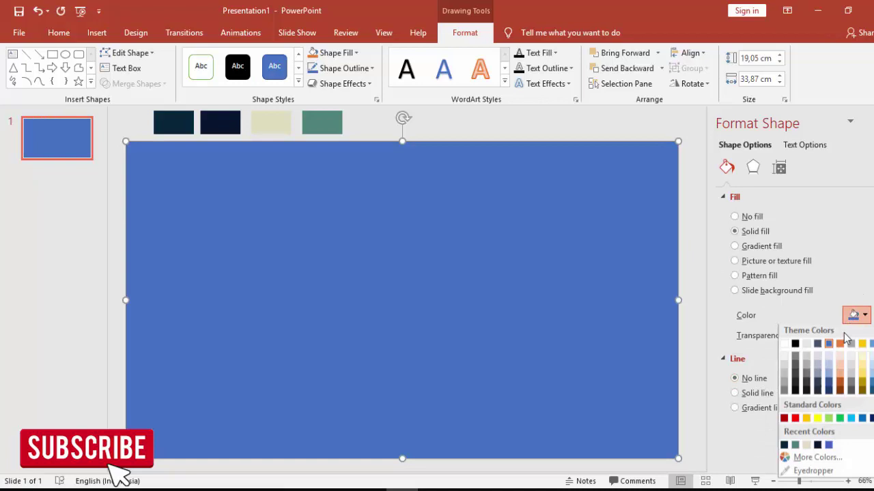
{"action": "left_click", "coordinate": [802, 471]}
{"action": "left_click", "coordinate": [183, 122]}
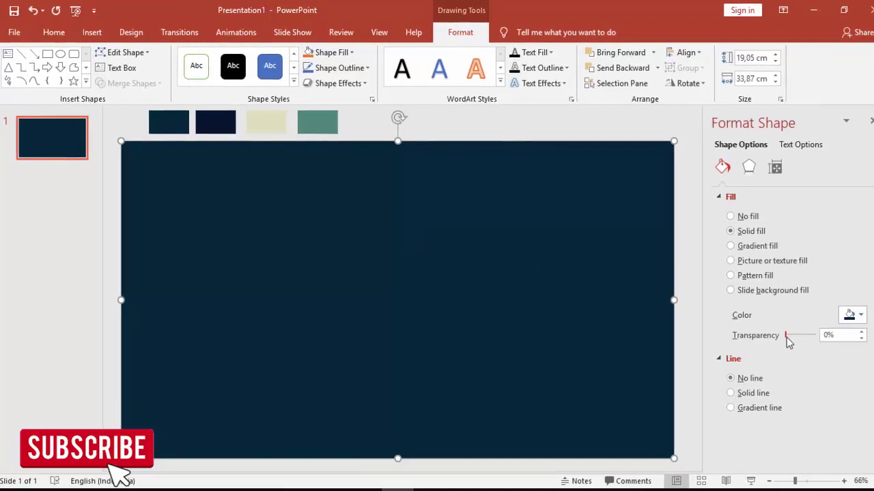
{"action": "left_click_drag", "start_coordinate": [791, 341], "coordinate": [799, 341]}
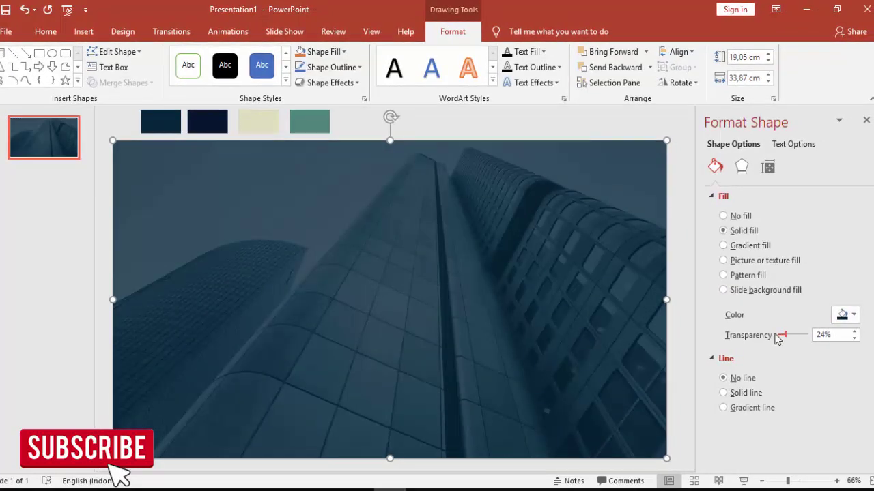
{"action": "left_click", "coordinate": [83, 32]}
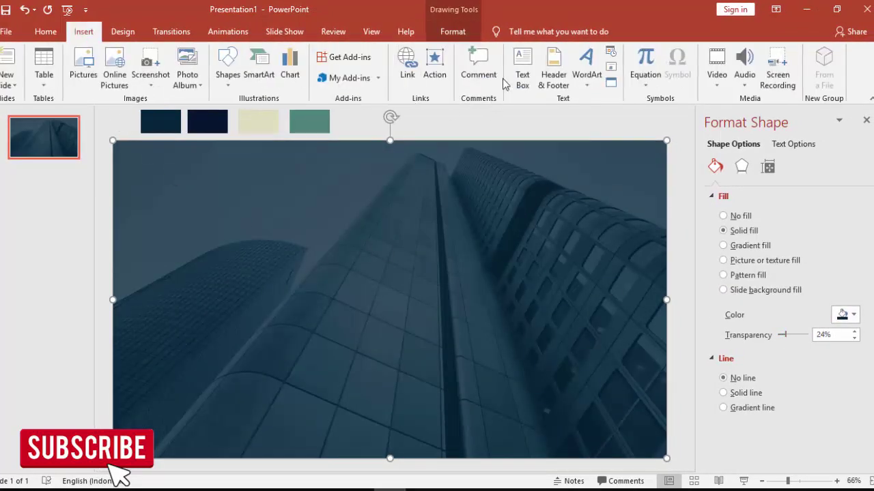
Draw a new text box above the slide's top edge.
{"action": "left_click", "coordinate": [522, 68]}
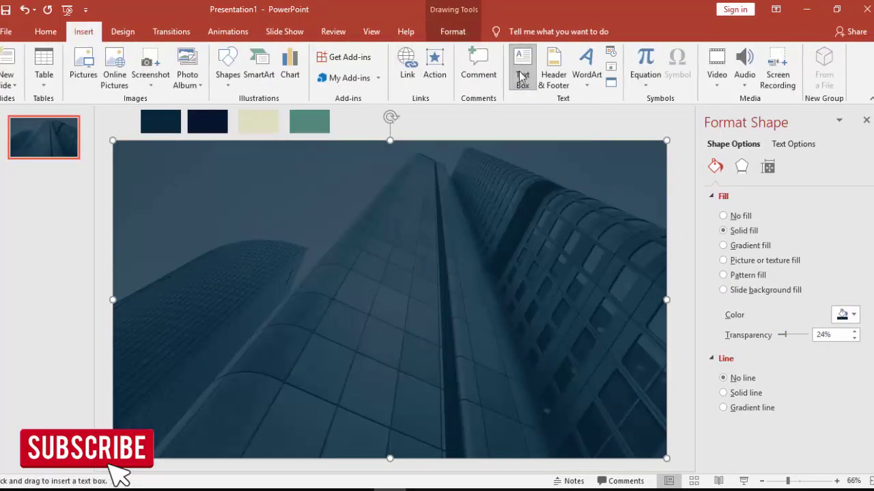
{"action": "left_click", "coordinate": [178, 195]}
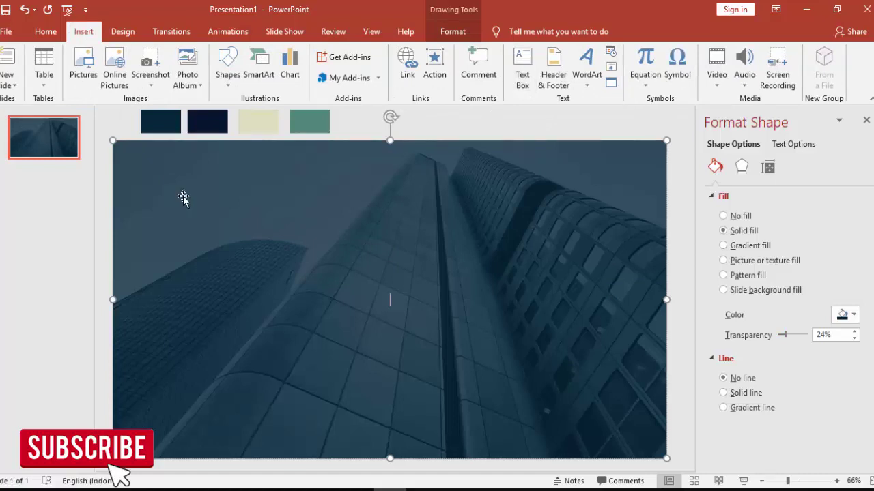
{"action": "left_click", "coordinate": [99, 210]}
{"action": "left_click", "coordinate": [519, 68]}
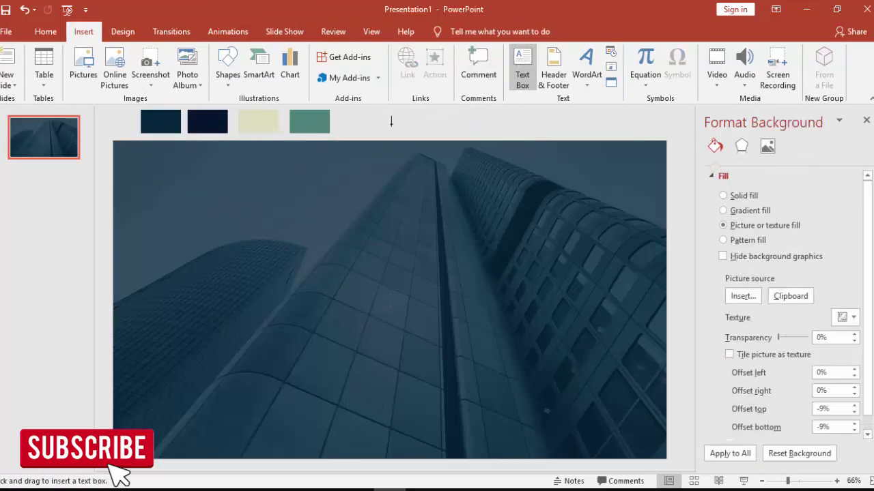
{"action": "left_click_drag", "start_coordinate": [389, 124], "coordinate": [550, 189]}
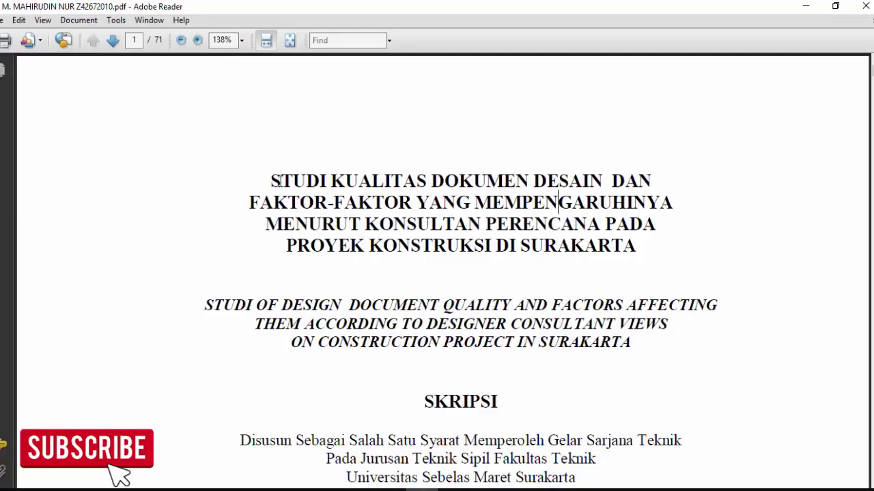
Paste the thesis title copied from the PDF into the box and move it upper left.
{"action": "left_click_drag", "start_coordinate": [272, 181], "coordinate": [577, 244]}
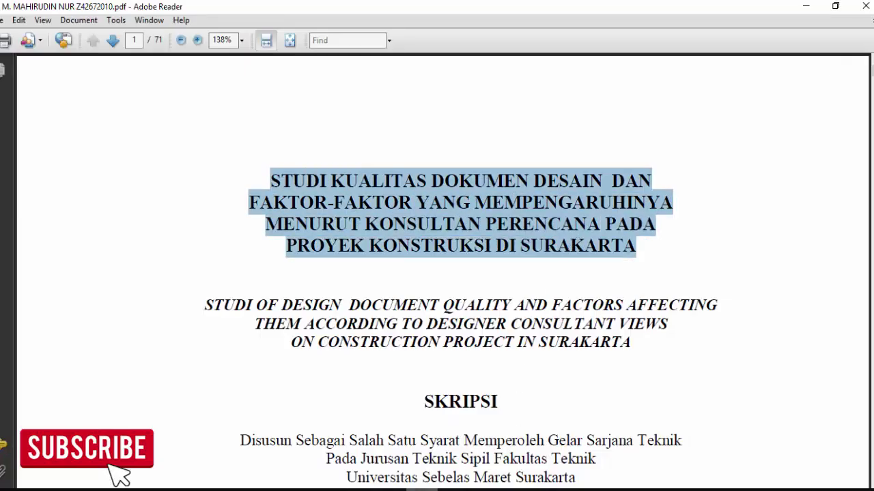
{"action": "key", "text": "alt+Tab"}
{"action": "type", "text": "STUDI KUALITAS DOKUMEN DESAIN DAN FAKTOR-FAKTOR YANG MEMPENGARUHINYA MENURUT KONSULTAN PERENCANA PADA PROYEK KONSTRUKSI DI SURAKARTA"}
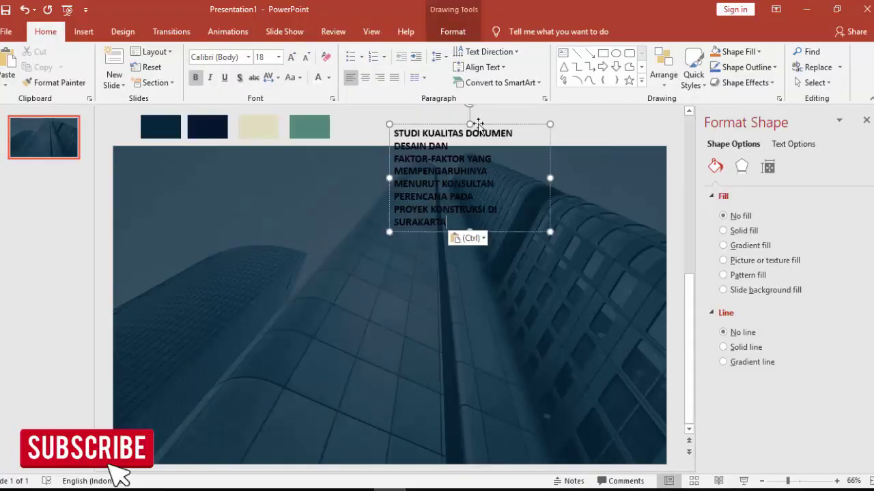
{"action": "left_click_drag", "start_coordinate": [440, 188], "coordinate": [221, 204]}
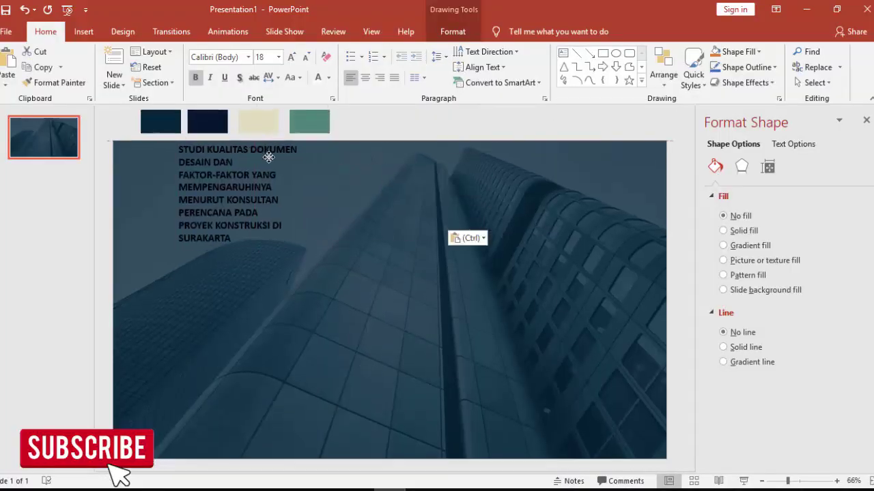
Make the title white Adlinnaka Bold and widen its text box.
{"action": "left_click", "coordinate": [249, 57]}
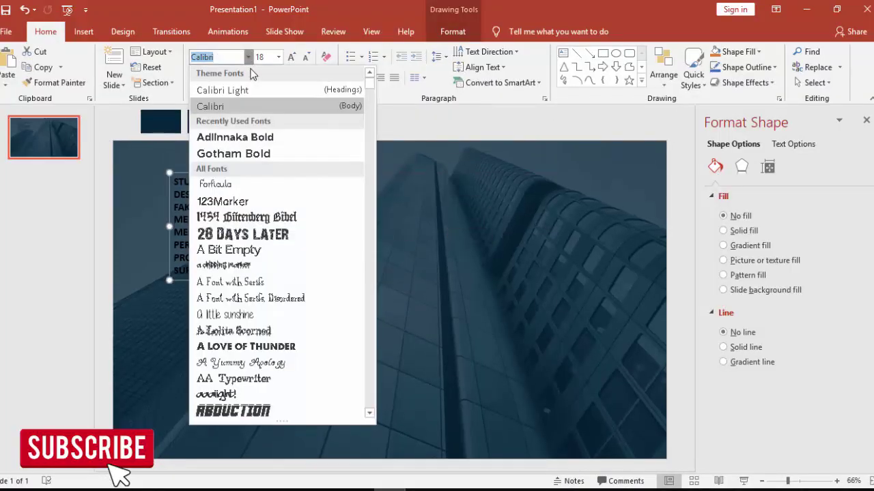
{"action": "left_click", "coordinate": [258, 140]}
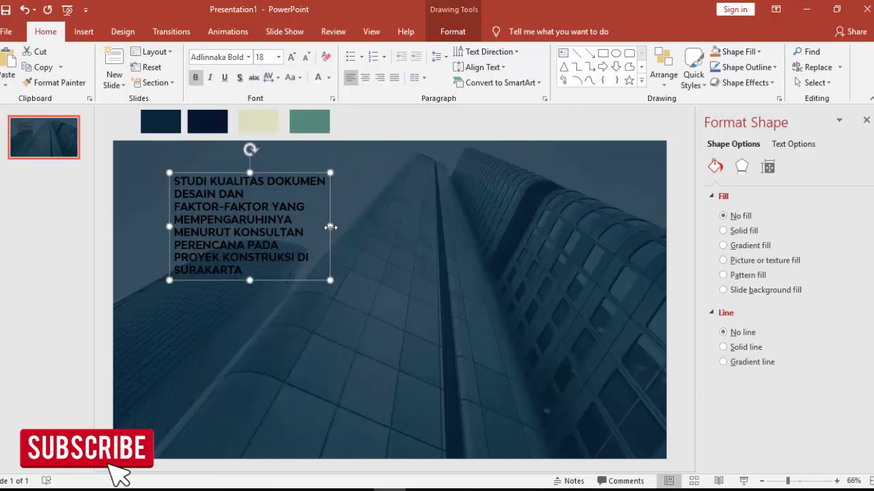
{"action": "left_click_drag", "start_coordinate": [331, 227], "coordinate": [466, 259]}
{"action": "left_click", "coordinate": [318, 79]}
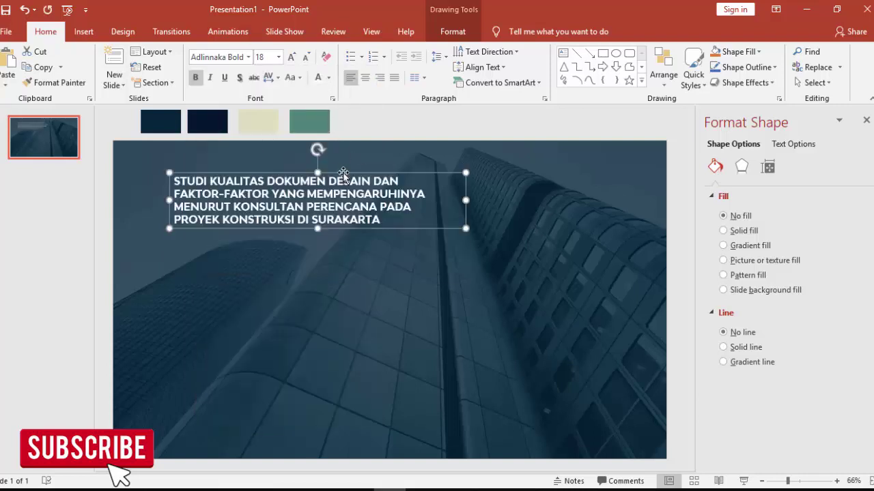
{"action": "left_click_drag", "start_coordinate": [394, 176], "coordinate": [392, 208]}
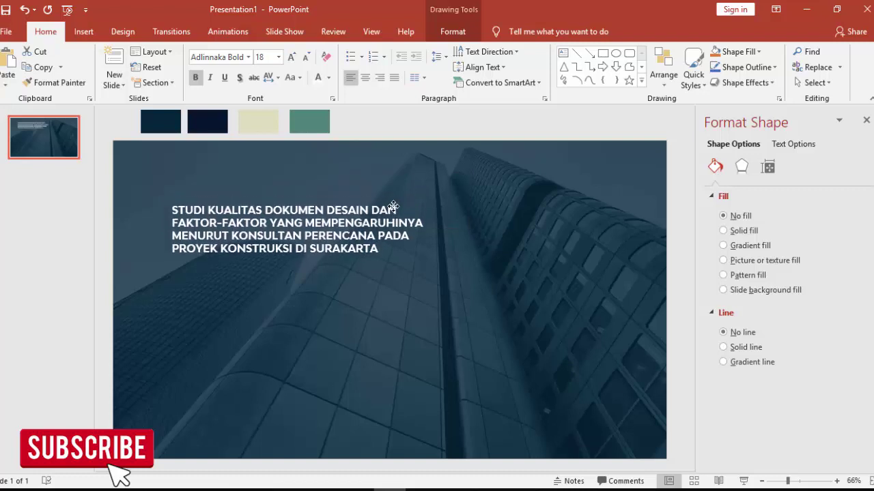
Set the title to 32 pt and rebreak its lines before DAN, YANG and DI.
{"action": "left_click", "coordinate": [278, 57]}
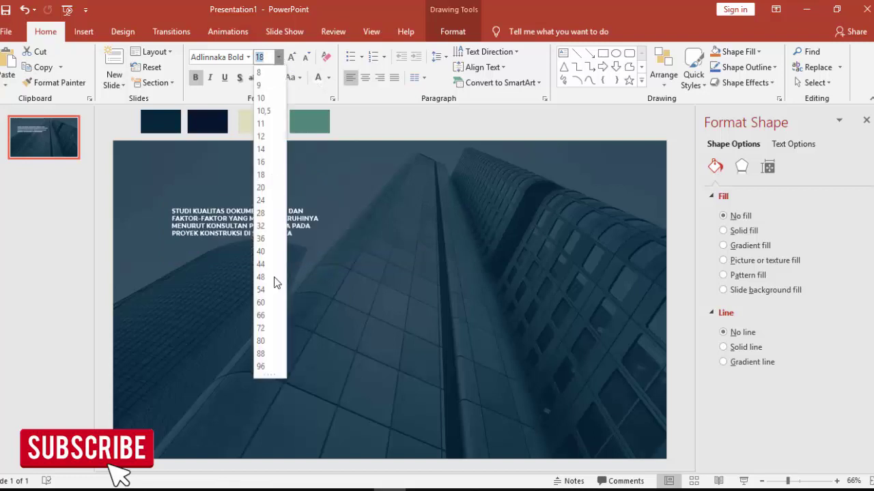
{"action": "left_click", "coordinate": [261, 226]}
{"action": "left_click_drag", "start_coordinate": [465, 296], "coordinate": [578, 300]}
{"action": "left_click", "coordinate": [528, 220]}
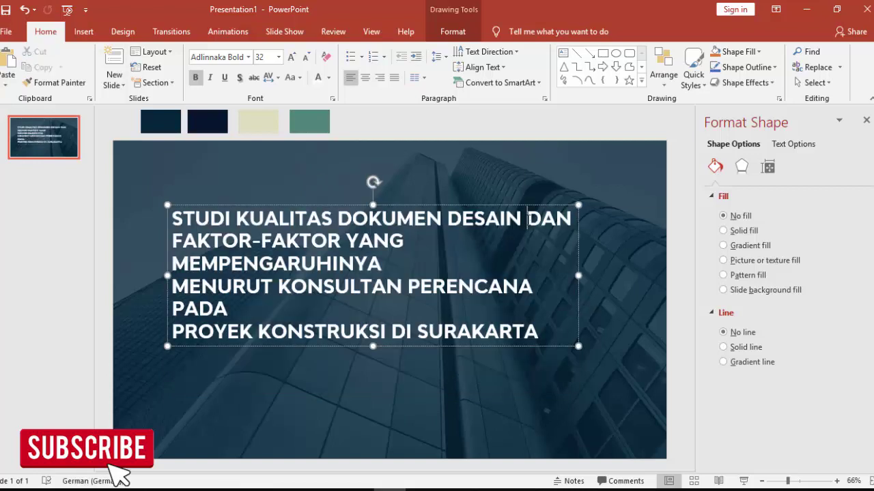
{"action": "key", "text": "Return"}
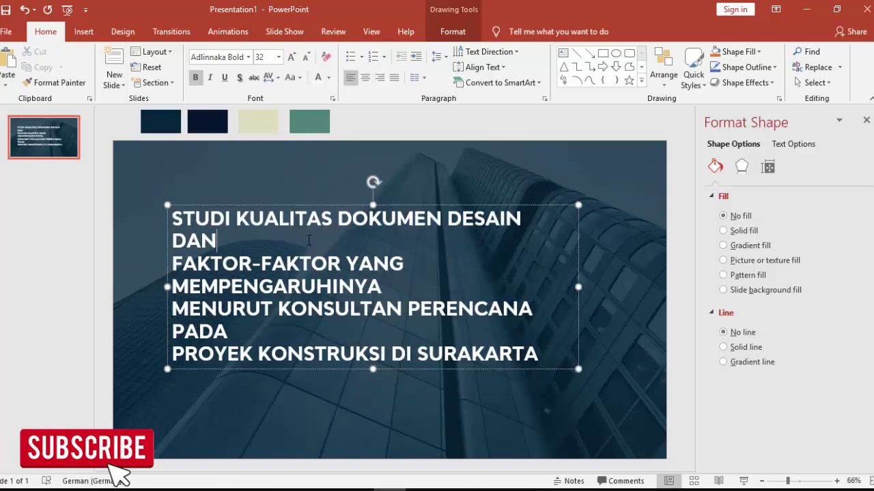
{"action": "key", "text": "Delete"}
{"action": "left_click", "coordinate": [396, 243]}
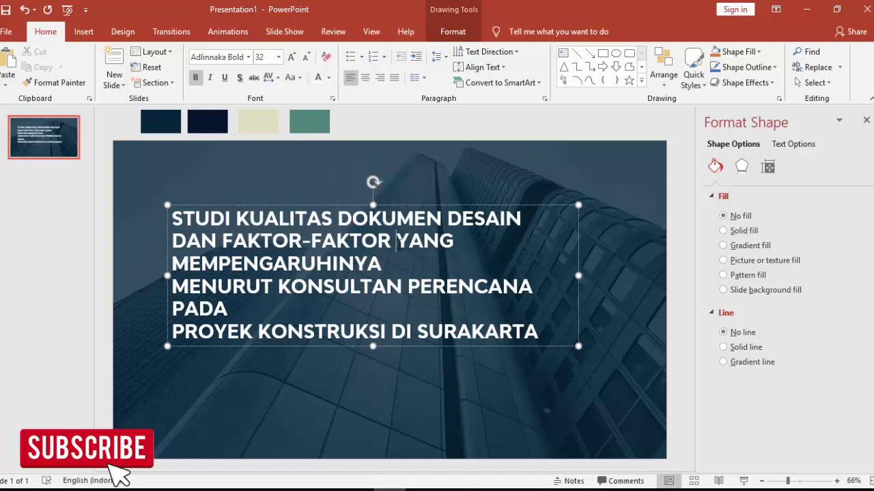
{"action": "key", "text": "Return"}
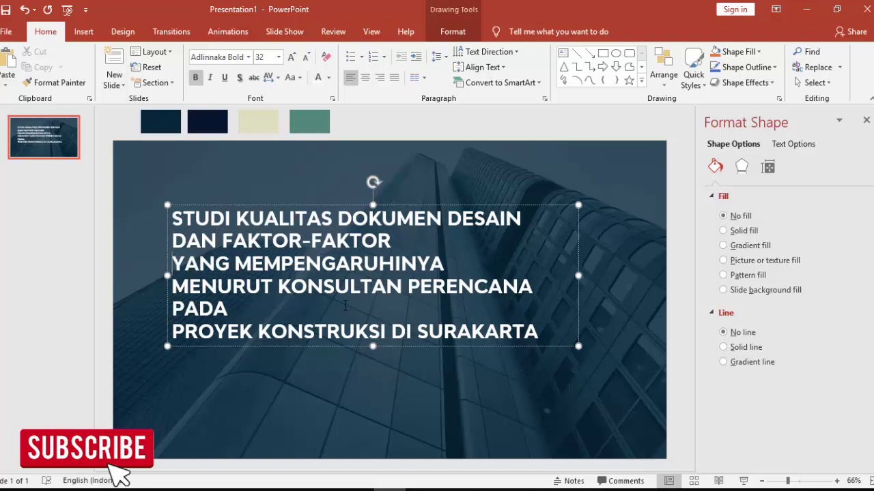
{"action": "key", "text": "Delete"}
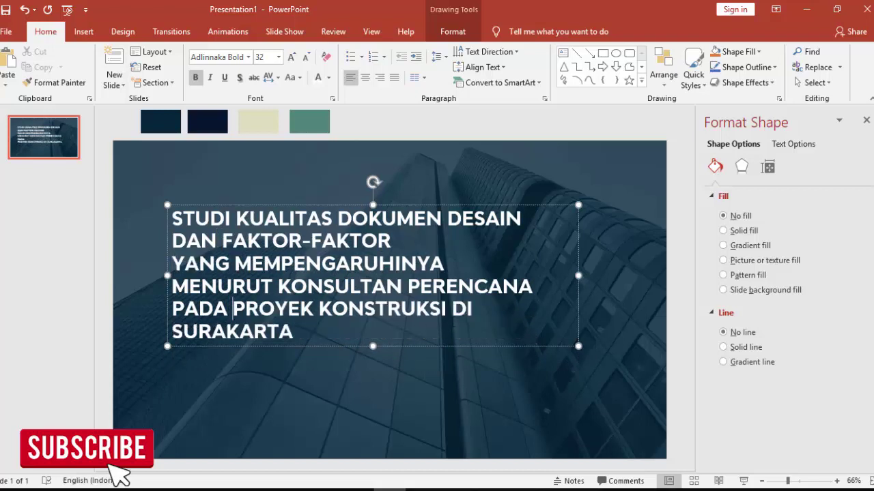
{"action": "key", "text": "Return"}
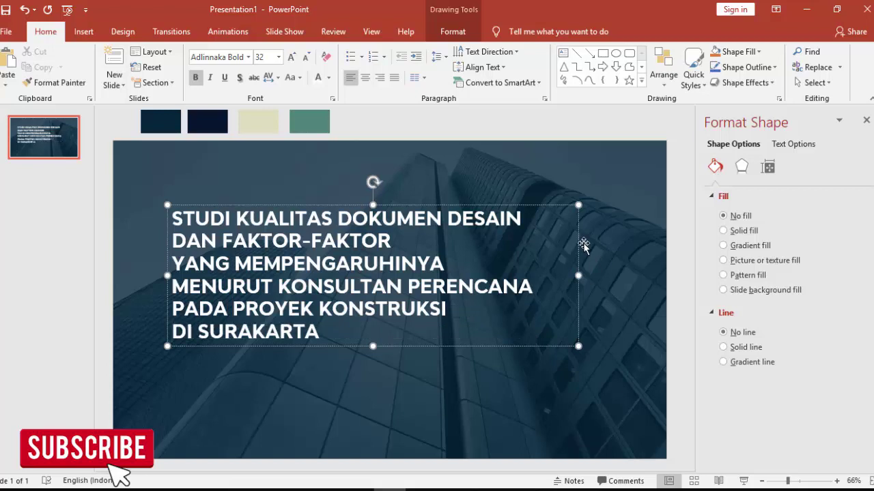
Center-align the title text and move it to the middle of the slide.
{"action": "mouse_move", "coordinate": [580, 249]}
{"action": "left_mouse_down"}
{"action": "mouse_move", "coordinate": [546, 227]}
{"action": "mouse_move", "coordinate": [572, 218]}
{"action": "left_mouse_up"}
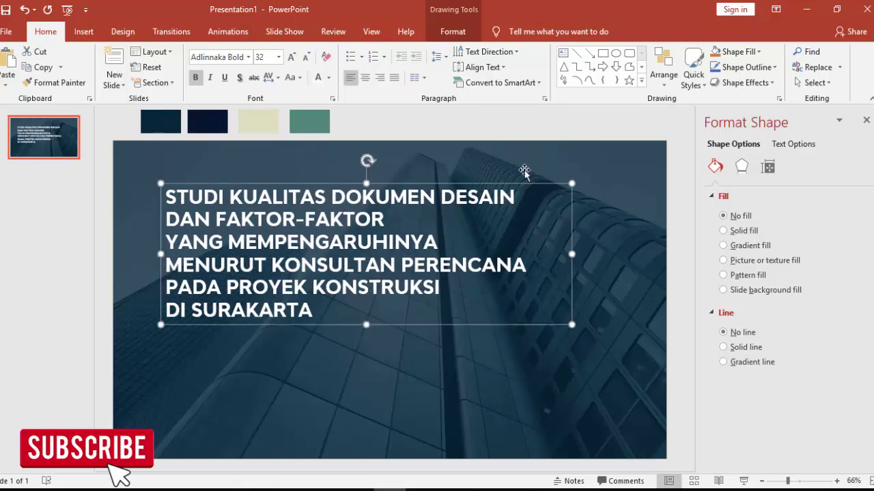
{"action": "left_click", "coordinate": [365, 77]}
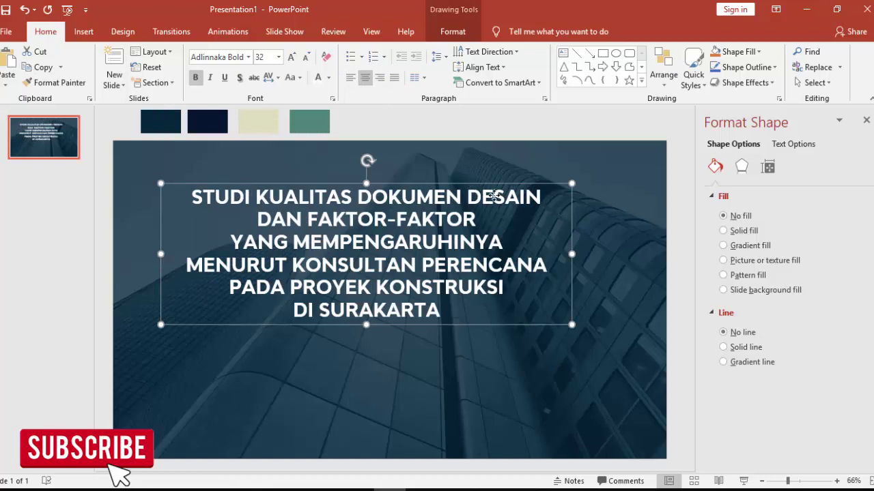
{"action": "left_click_drag", "start_coordinate": [467, 183], "coordinate": [492, 214]}
Add a new text box above the slide.
{"action": "left_click", "coordinate": [113, 141]}
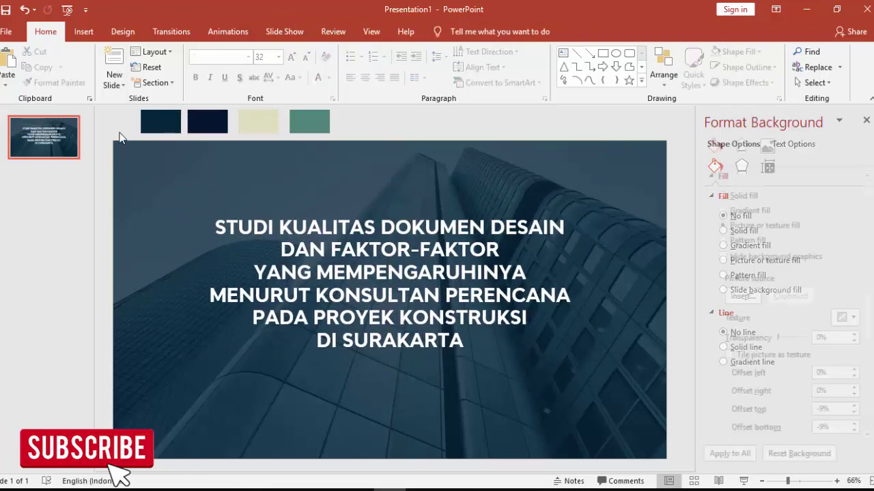
{"action": "scroll", "coordinate": [116, 142], "scroll_direction": "down", "scroll_amount": 1}
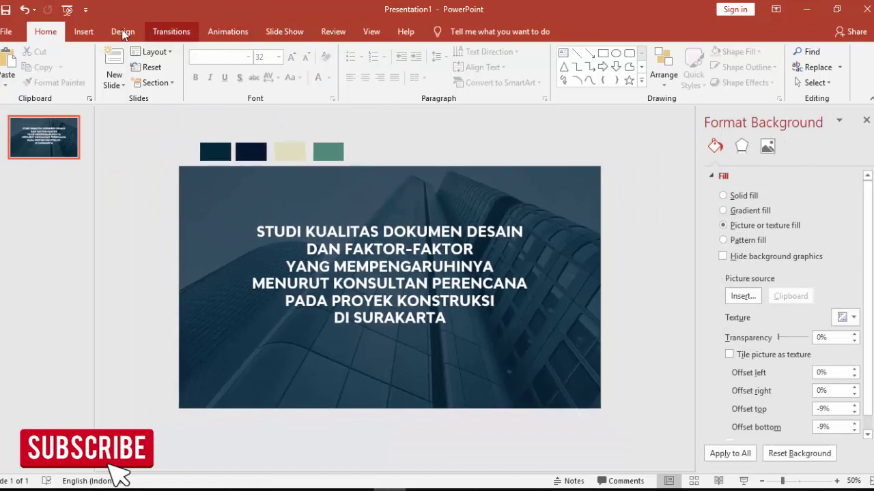
{"action": "left_click", "coordinate": [84, 31]}
{"action": "left_click", "coordinate": [478, 137]}
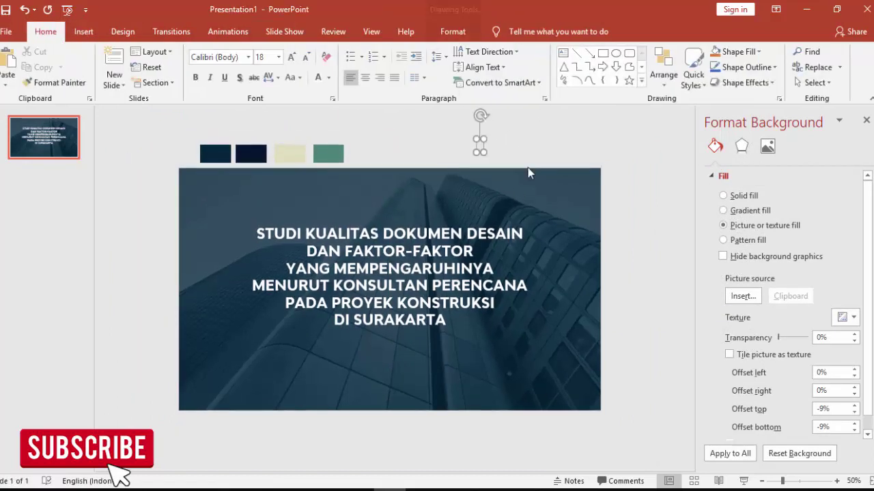
Paste the author's name copied from the PDF and place it below the title.
{"action": "scroll", "coordinate": [553, 367], "scroll_direction": "down", "scroll_amount": 4}
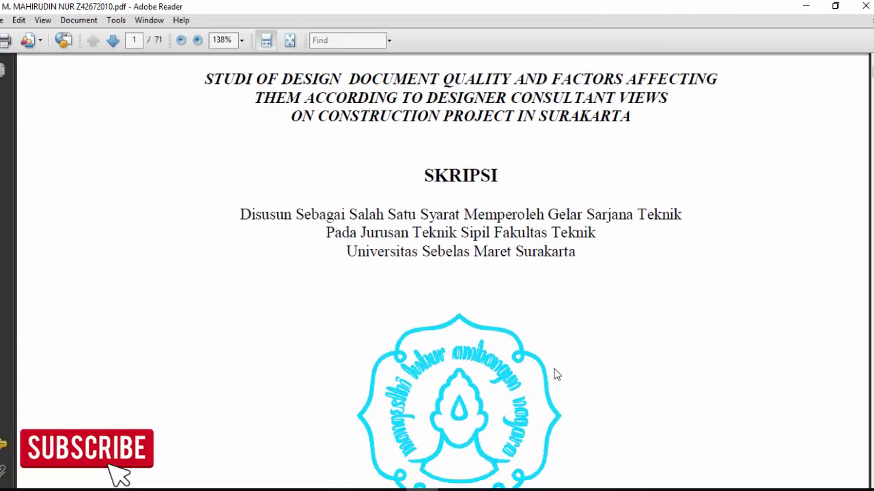
{"action": "scroll", "coordinate": [553, 369], "scroll_direction": "down", "scroll_amount": 4}
{"action": "scroll", "coordinate": [553, 362], "scroll_direction": "down", "scroll_amount": 2}
{"action": "left_click_drag", "start_coordinate": [361, 316], "coordinate": [563, 318]}
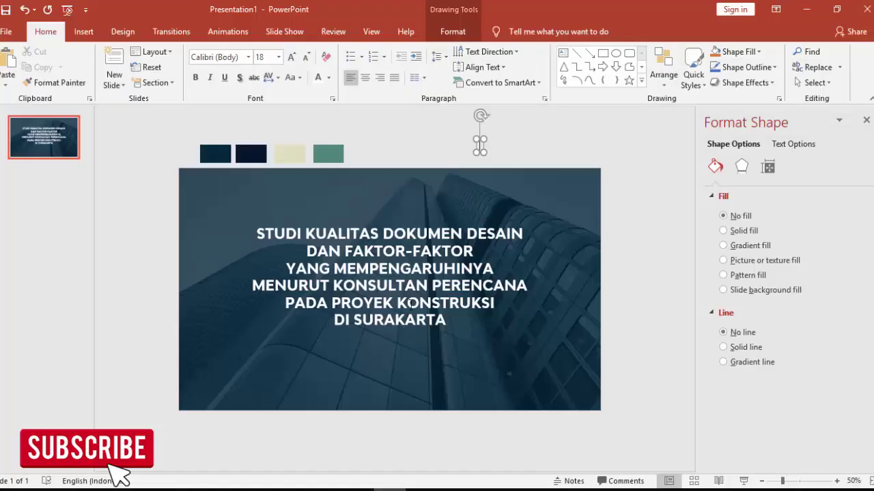
{"action": "key", "text": "ctrl+v"}
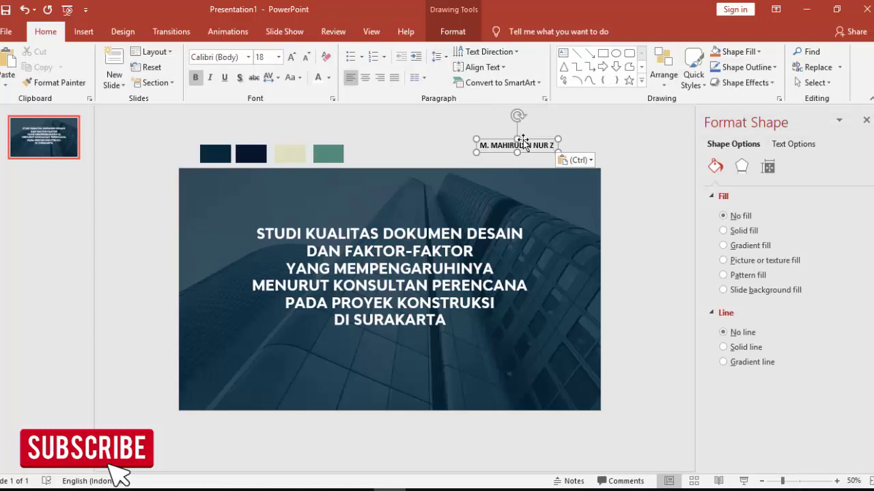
{"action": "mouse_move", "coordinate": [523, 143]}
{"action": "left_mouse_down"}
{"action": "mouse_move", "coordinate": [429, 319]}
{"action": "mouse_move", "coordinate": [400, 345]}
{"action": "left_mouse_up"}
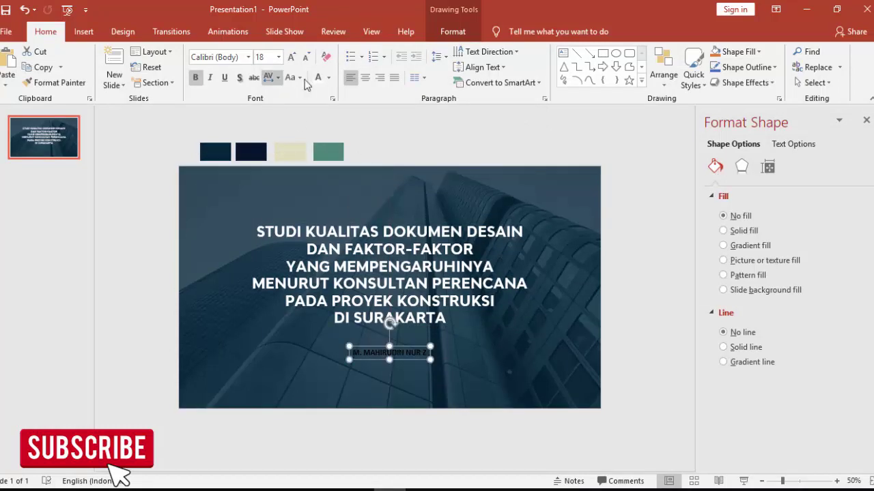
Make the author's name white at 20 pt.
{"action": "left_click", "coordinate": [318, 79]}
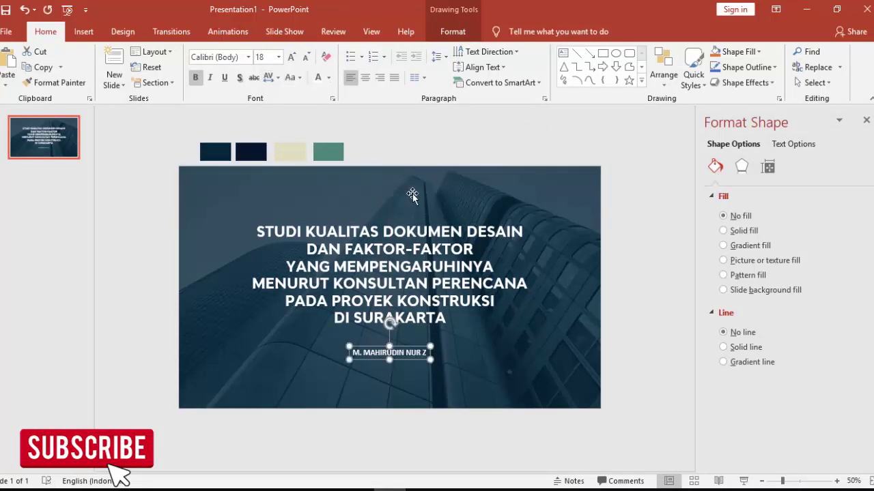
{"action": "left_click", "coordinate": [280, 57]}
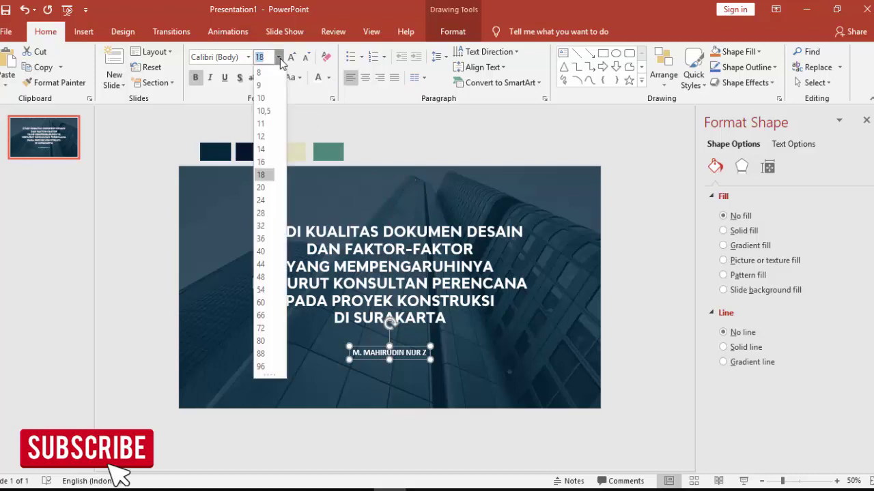
{"action": "left_click", "coordinate": [263, 187]}
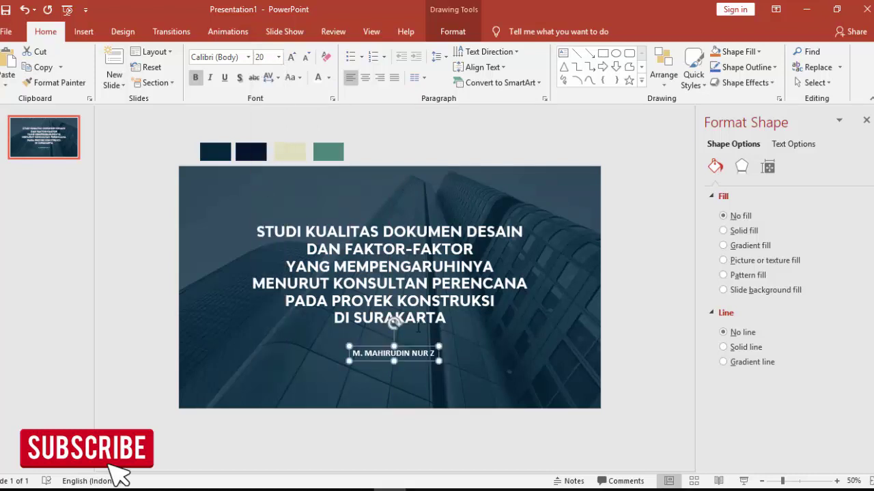
{"action": "left_click_drag", "start_coordinate": [416, 345], "coordinate": [408, 336]}
Switch the name to Open Sans, remove bold, and nudge it into place.
{"action": "left_click", "coordinate": [249, 56]}
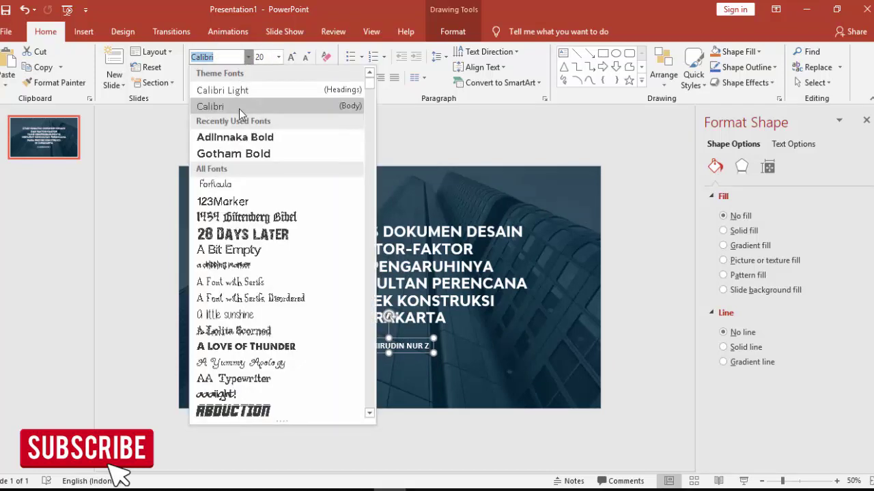
{"action": "left_click", "coordinate": [171, 121]}
{"action": "type", "text": "O"}
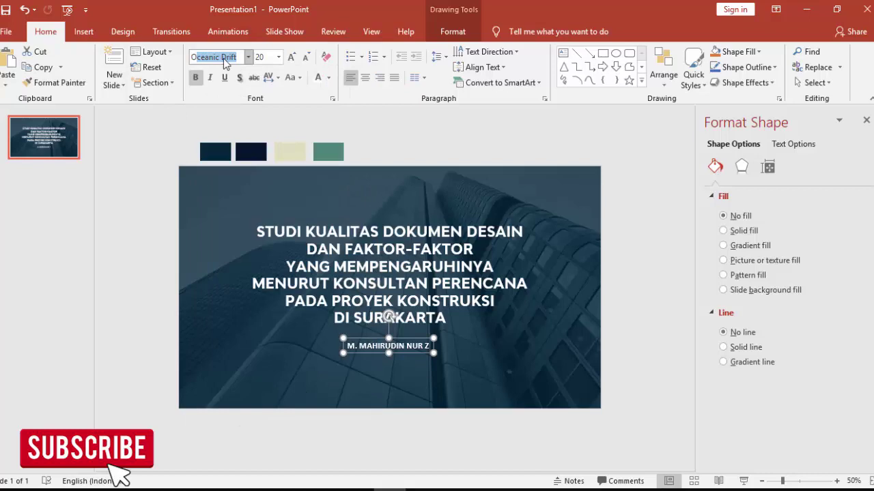
{"action": "type", "text": "pen Sans"}
{"action": "key", "text": "Return"}
{"action": "scroll", "coordinate": [586, 386], "scroll_direction": "up", "scroll_amount": 1}
{"action": "scroll", "coordinate": [587, 386], "scroll_direction": "up", "scroll_amount": 1}
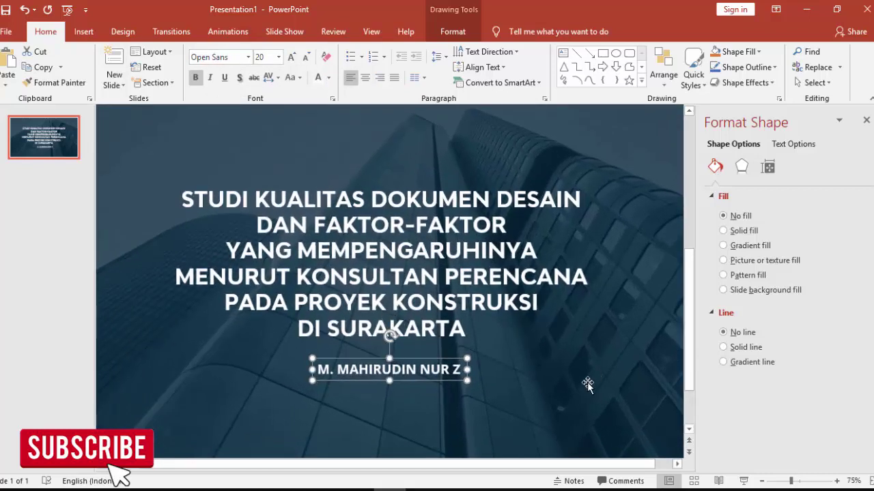
{"action": "left_click_drag", "start_coordinate": [435, 359], "coordinate": [446, 366]}
{"action": "left_click", "coordinate": [195, 77]}
{"action": "scroll", "coordinate": [464, 362], "scroll_direction": "down", "scroll_amount": 1}
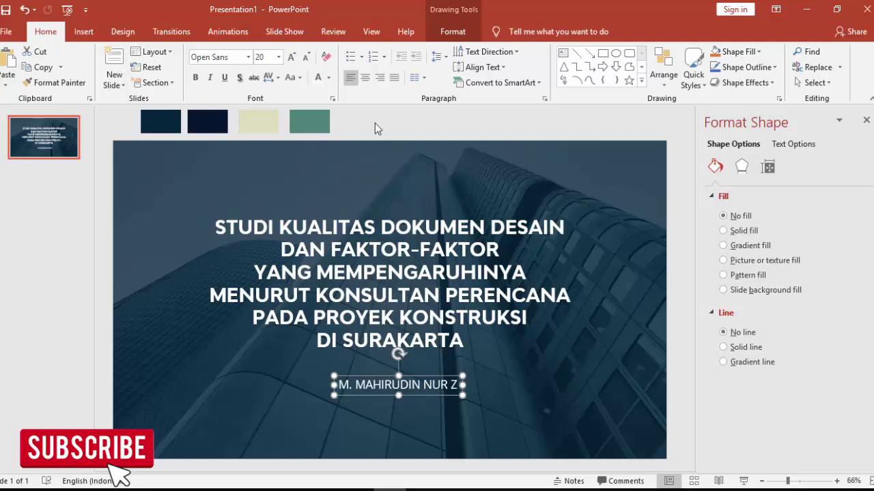
{"action": "left_click", "coordinate": [83, 32]}
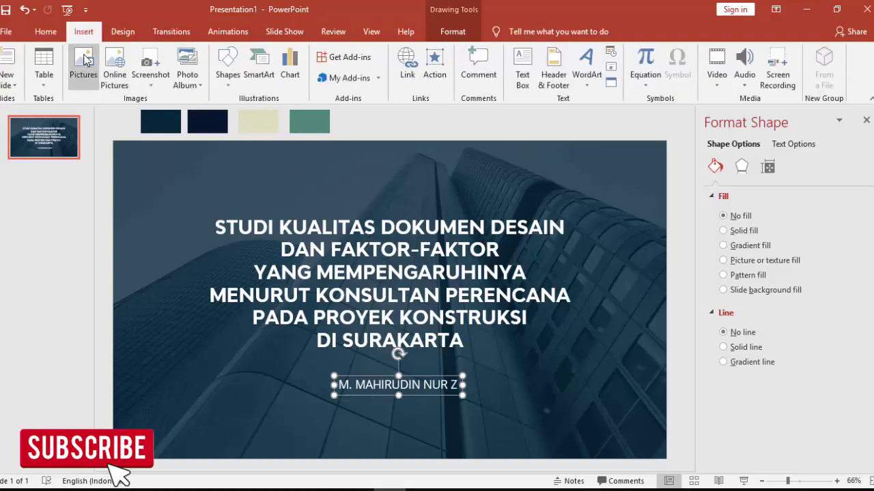
Add a new second slide and delete its title and content placeholders.
{"action": "left_click", "coordinate": [372, 128]}
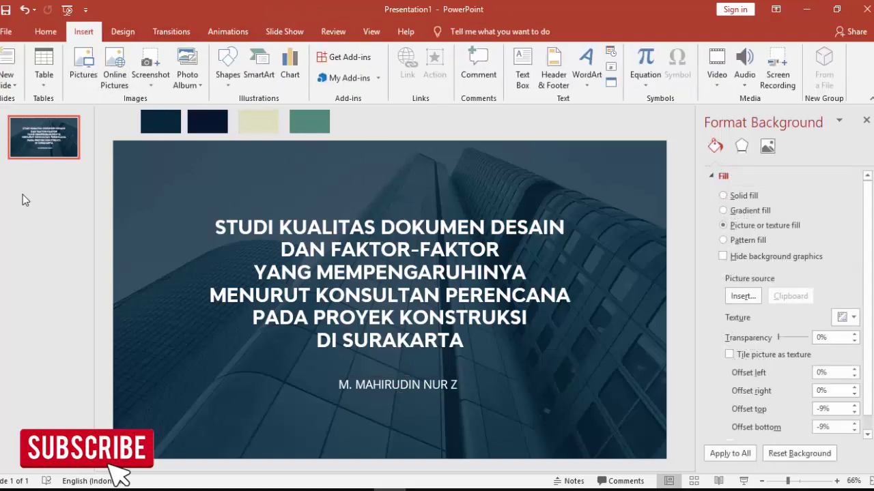
{"action": "right_click", "coordinate": [43, 176]}
{"action": "left_click", "coordinate": [80, 223]}
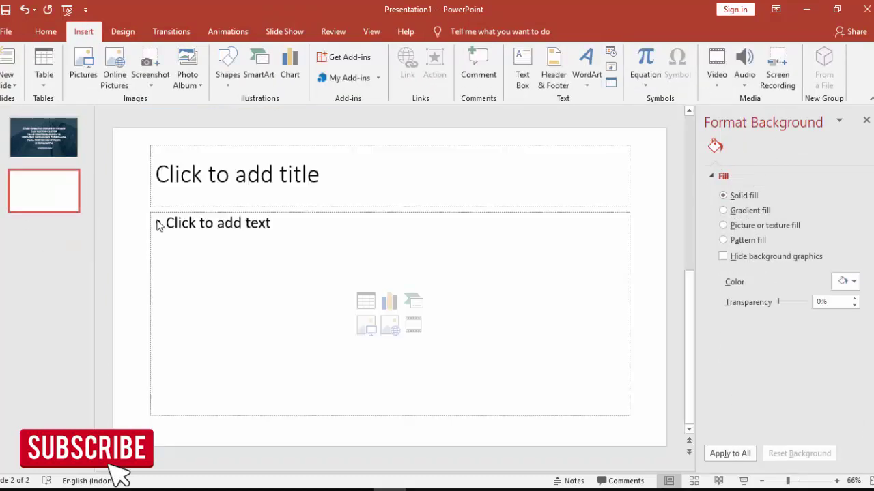
{"action": "left_click", "coordinate": [320, 149]}
{"action": "key", "text": "Delete"}
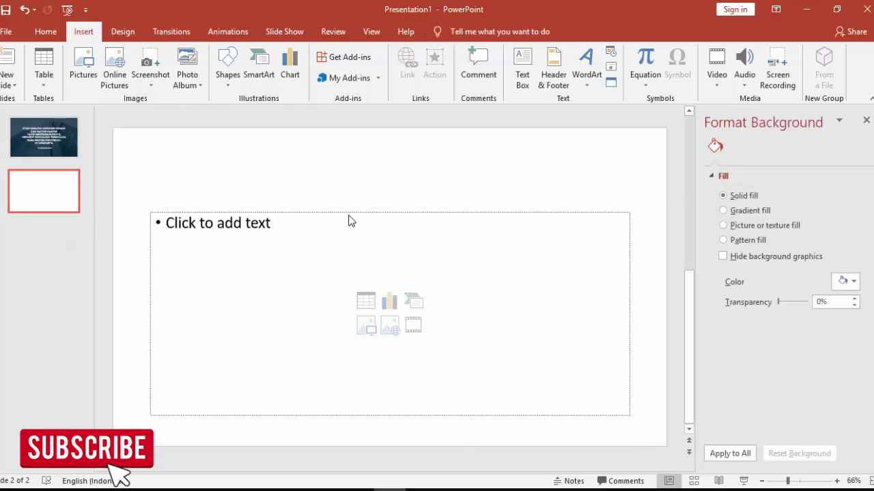
{"action": "left_click", "coordinate": [347, 213]}
{"action": "key", "text": "Delete"}
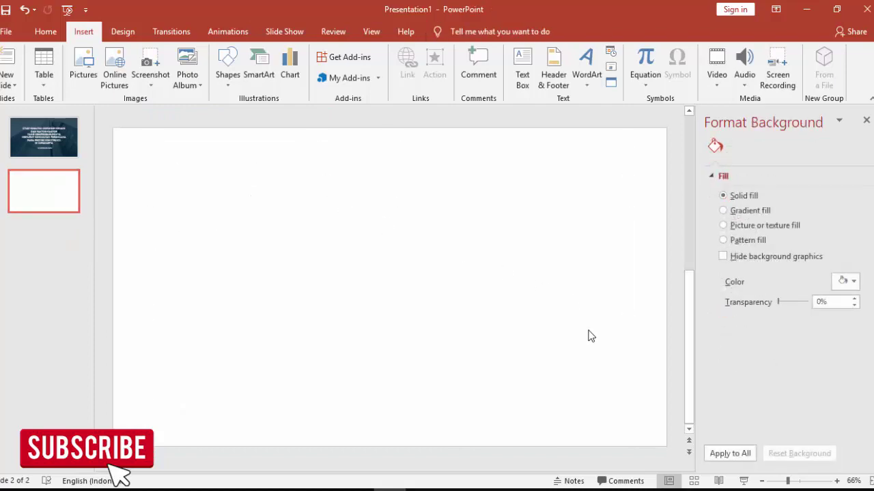
{"action": "scroll", "coordinate": [523, 312], "scroll_direction": "down", "scroll_amount": 3}
Scroll the thesis PDF through BAB 1 PENDAHULUAN, pages 16-18, to 1.2 Rumusan Masalah.
{"action": "scroll", "coordinate": [682, 273], "scroll_direction": "down", "scroll_amount": 5}
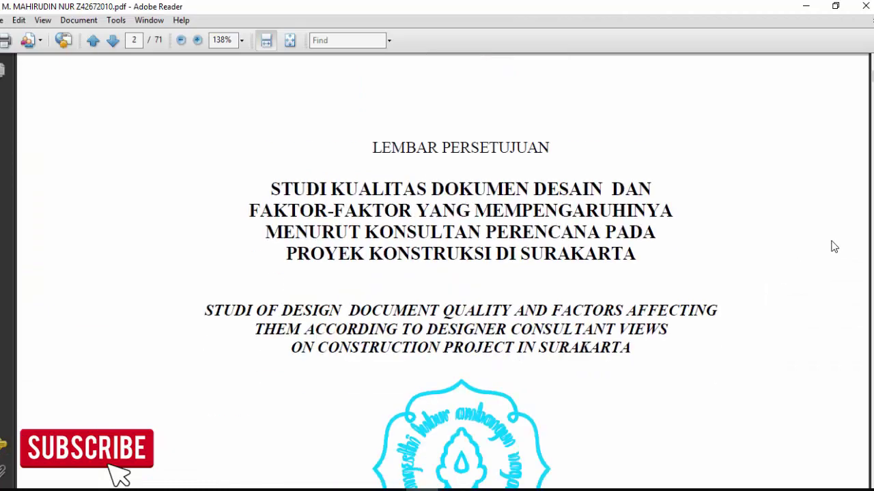
{"action": "scroll", "coordinate": [833, 248], "scroll_direction": "down", "scroll_amount": 3}
{"action": "scroll", "coordinate": [757, 188], "scroll_direction": "down", "scroll_amount": 15}
{"action": "scroll", "coordinate": [757, 188], "scroll_direction": "down", "scroll_amount": 10}
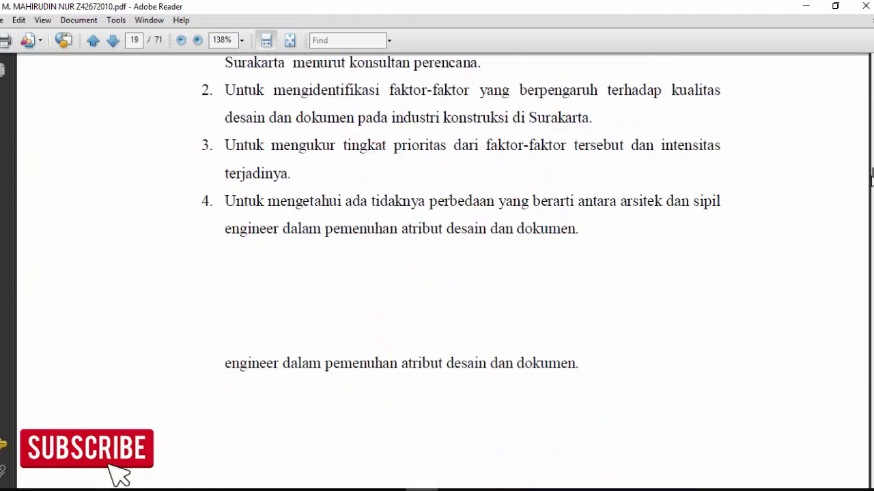
{"action": "scroll", "coordinate": [757, 189], "scroll_direction": "down", "scroll_amount": 10}
{"action": "scroll", "coordinate": [576, 215], "scroll_direction": "up", "scroll_amount": 8}
{"action": "scroll", "coordinate": [576, 215], "scroll_direction": "up", "scroll_amount": 4}
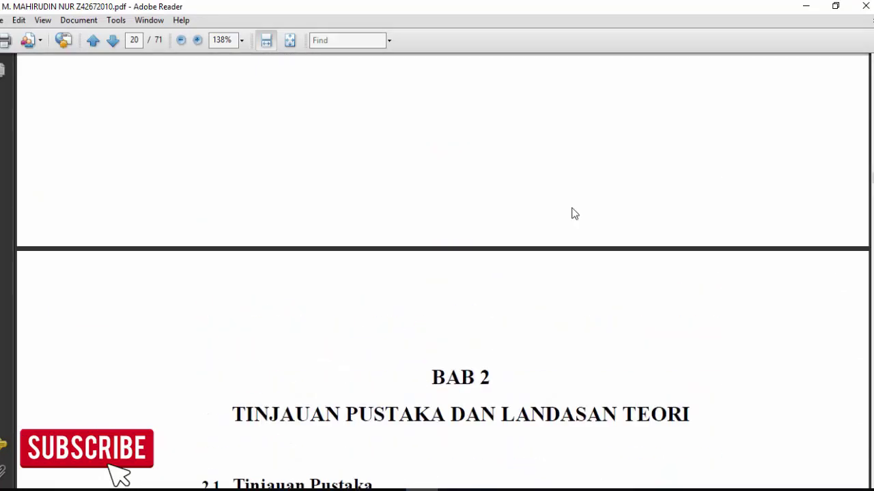
{"action": "scroll", "coordinate": [571, 213], "scroll_direction": "up", "scroll_amount": 5}
{"action": "scroll", "coordinate": [571, 212], "scroll_direction": "up", "scroll_amount": 5}
{"action": "scroll", "coordinate": [571, 213], "scroll_direction": "up", "scroll_amount": 5}
{"action": "scroll", "coordinate": [570, 218], "scroll_direction": "up", "scroll_amount": 5}
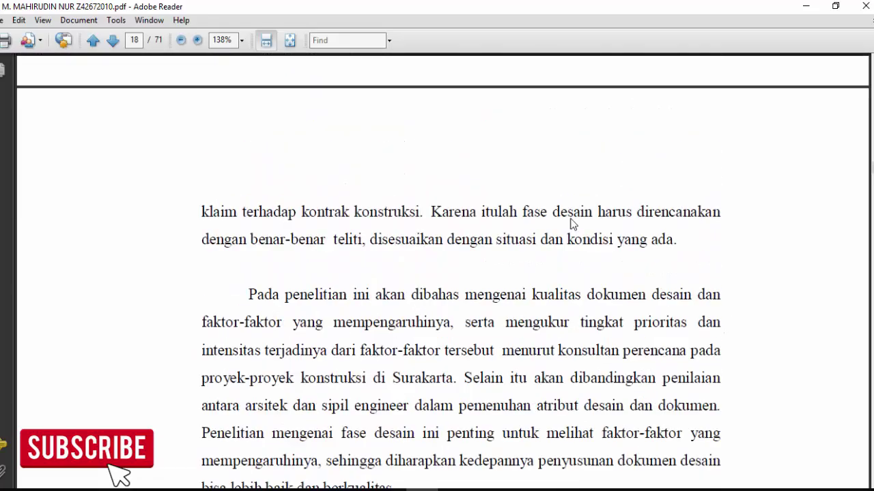
{"action": "scroll", "coordinate": [571, 224], "scroll_direction": "up", "scroll_amount": 5}
{"action": "scroll", "coordinate": [570, 224], "scroll_direction": "up", "scroll_amount": 5}
{"action": "scroll", "coordinate": [570, 224], "scroll_direction": "up", "scroll_amount": 5}
{"action": "scroll", "coordinate": [570, 224], "scroll_direction": "up", "scroll_amount": 5}
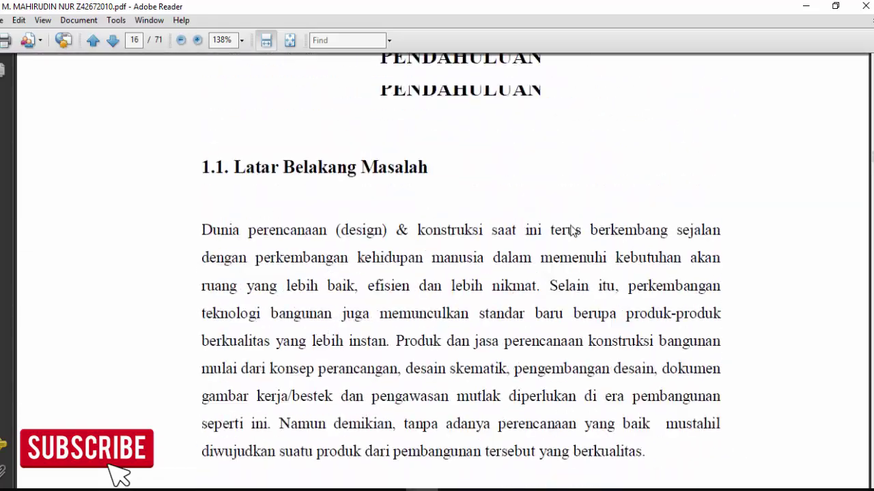
{"action": "scroll", "coordinate": [570, 227], "scroll_direction": "up", "scroll_amount": 5}
{"action": "scroll", "coordinate": [571, 230], "scroll_direction": "down", "scroll_amount": 1}
{"action": "scroll", "coordinate": [567, 234], "scroll_direction": "down", "scroll_amount": 2}
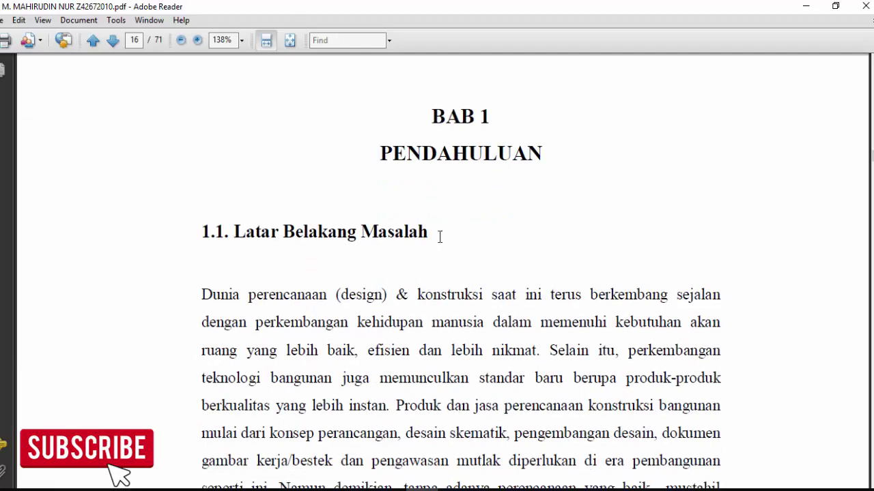
{"action": "scroll", "coordinate": [445, 263], "scroll_direction": "down", "scroll_amount": 1}
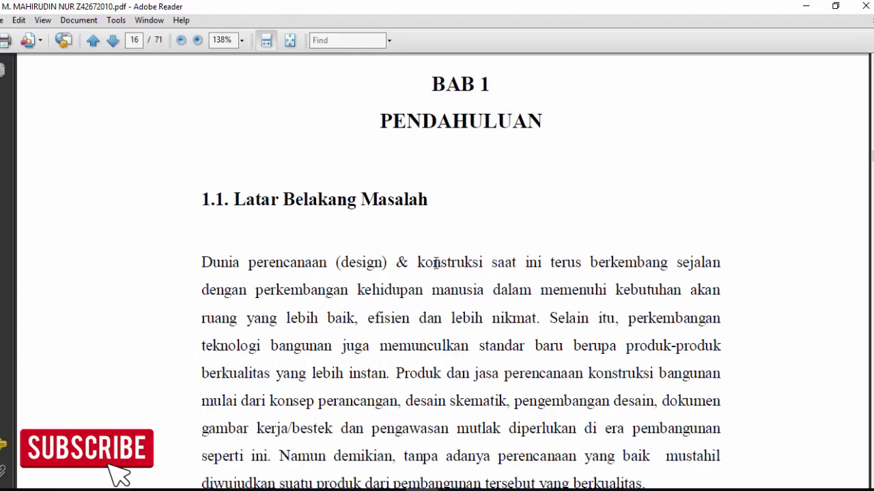
{"action": "scroll", "coordinate": [447, 267], "scroll_direction": "down", "scroll_amount": 3}
{"action": "scroll", "coordinate": [451, 270], "scroll_direction": "down", "scroll_amount": 3}
{"action": "scroll", "coordinate": [454, 273], "scroll_direction": "down", "scroll_amount": 3}
{"action": "scroll", "coordinate": [456, 276], "scroll_direction": "down", "scroll_amount": 3}
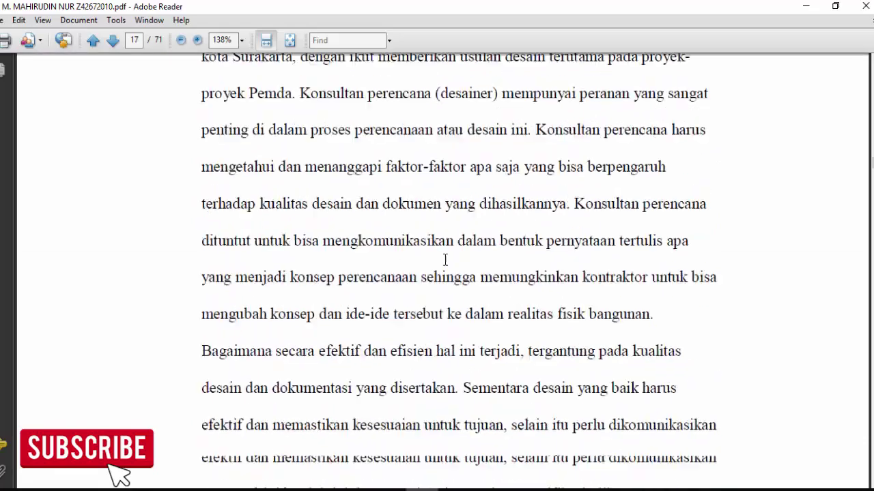
{"action": "scroll", "coordinate": [445, 259], "scroll_direction": "down", "scroll_amount": 3}
{"action": "scroll", "coordinate": [440, 256], "scroll_direction": "down", "scroll_amount": 3}
{"action": "scroll", "coordinate": [436, 257], "scroll_direction": "down", "scroll_amount": 2}
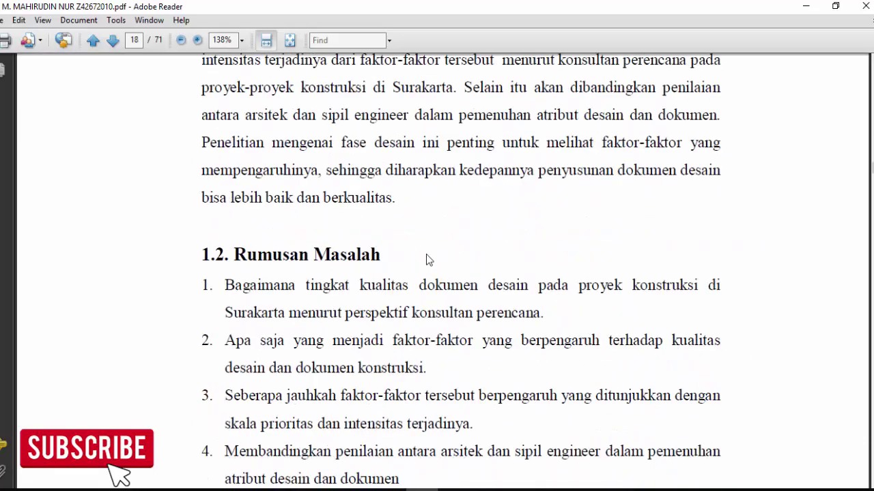
{"action": "scroll", "coordinate": [426, 258], "scroll_direction": "down", "scroll_amount": 3}
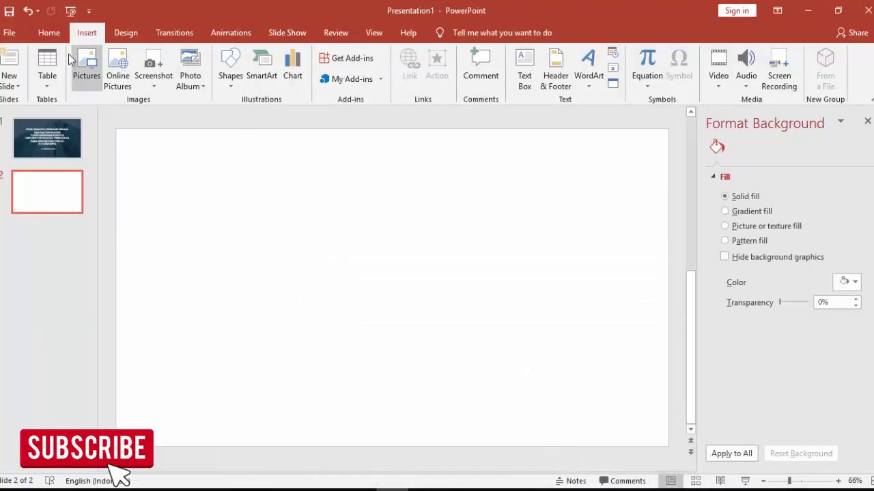
Draw a full-width rectangle across the top of slide 2.
{"action": "left_click", "coordinate": [230, 68]}
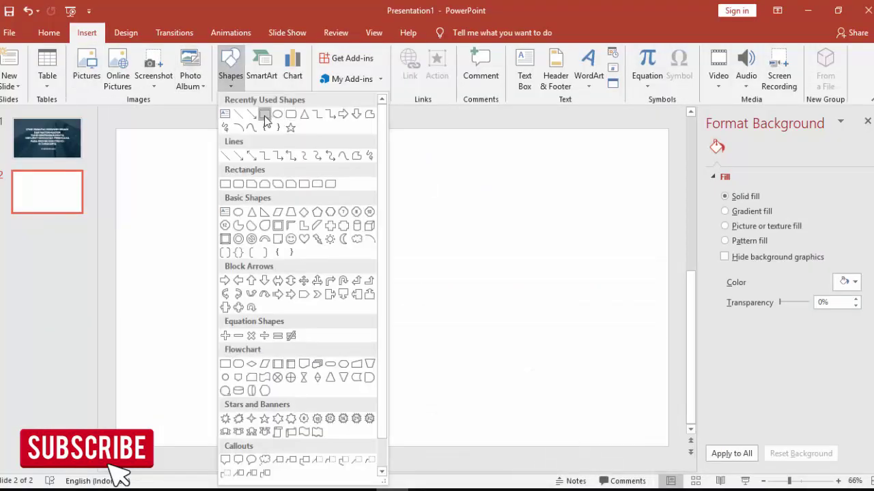
{"action": "left_click", "coordinate": [263, 113]}
{"action": "left_click_drag", "start_coordinate": [137, 134], "coordinate": [665, 219]}
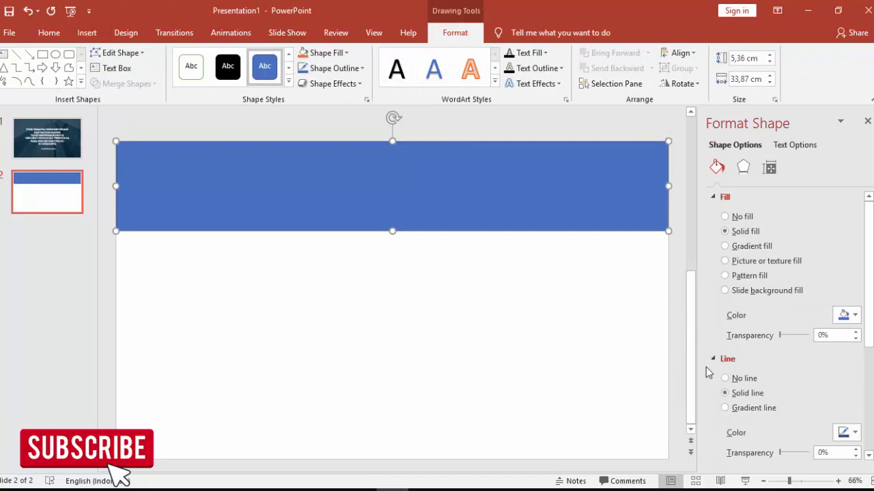
{"action": "left_click", "coordinate": [714, 359]}
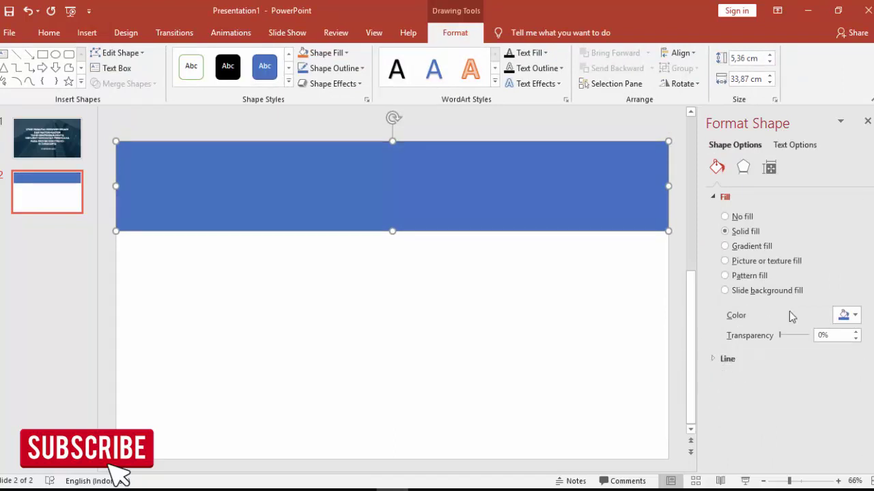
Fill the banner with the sunset crane photo pexels-photo-2449785 from file.
{"action": "left_click", "coordinate": [743, 261]}
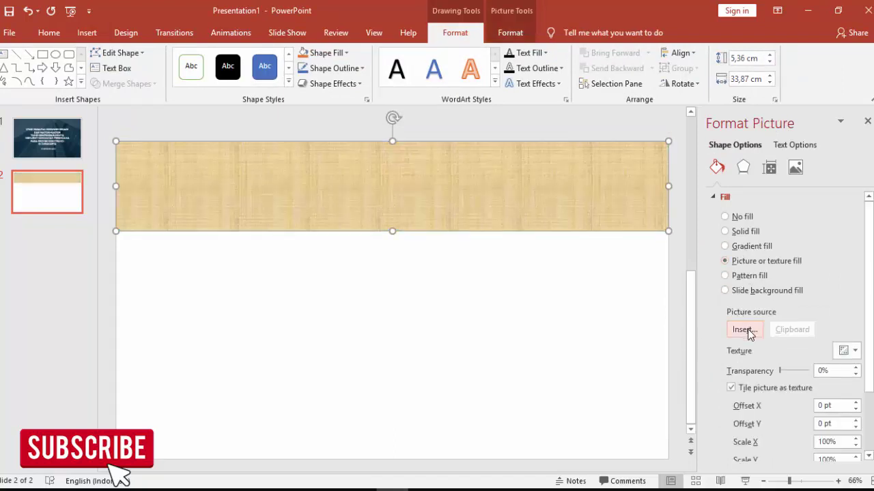
{"action": "left_click", "coordinate": [745, 329]}
{"action": "left_click", "coordinate": [313, 191]}
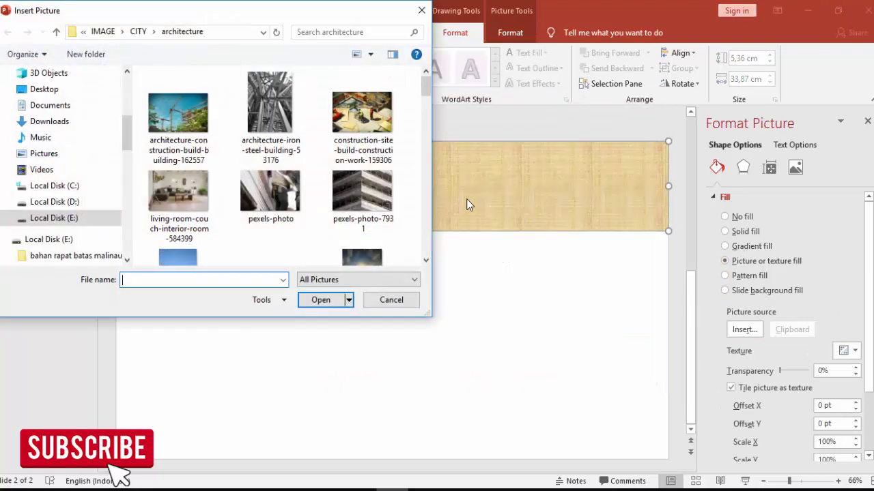
{"action": "scroll", "coordinate": [235, 195], "scroll_direction": "down", "scroll_amount": 5}
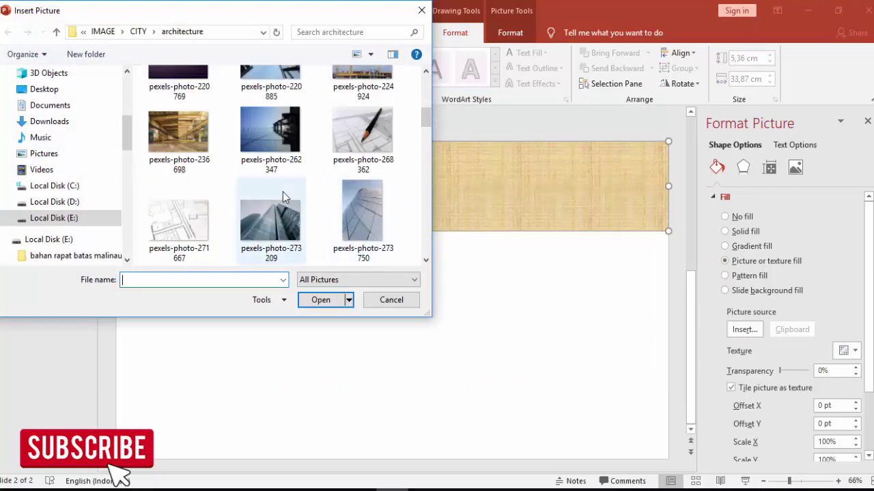
{"action": "scroll", "coordinate": [300, 197], "scroll_direction": "down", "scroll_amount": 3}
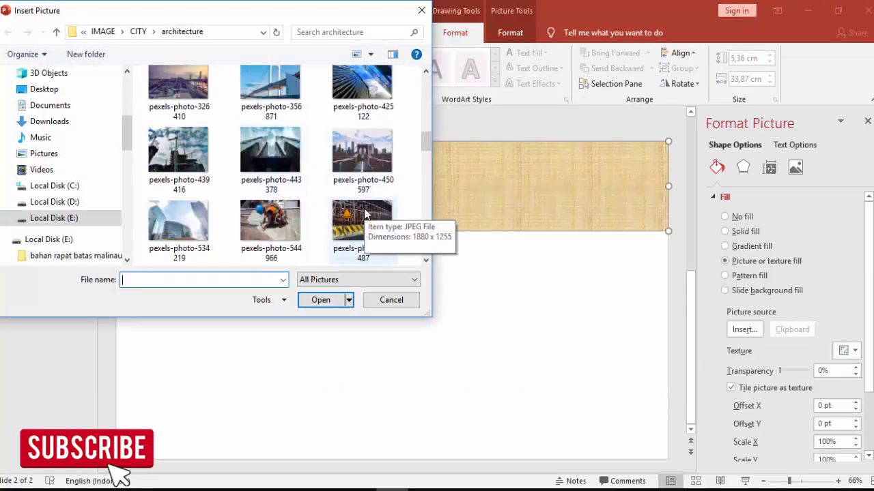
{"action": "scroll", "coordinate": [365, 212], "scroll_direction": "up", "scroll_amount": 1}
{"action": "scroll", "coordinate": [253, 199], "scroll_direction": "down", "scroll_amount": 3}
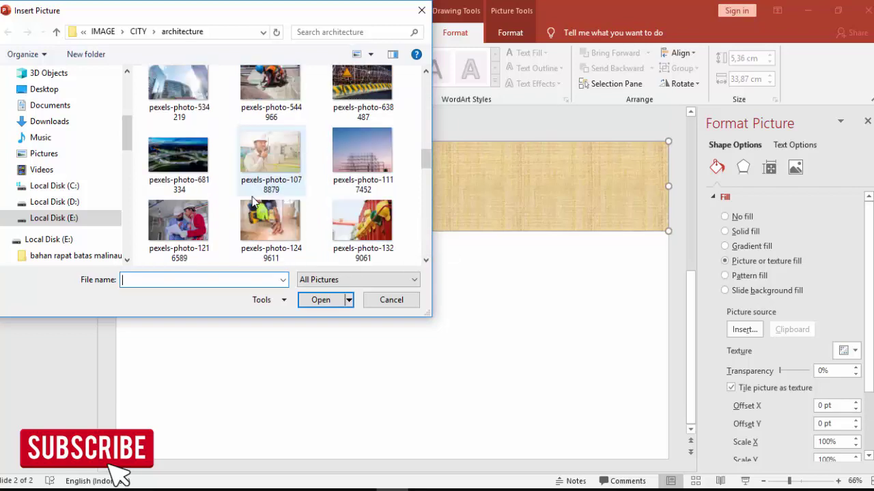
{"action": "scroll", "coordinate": [250, 192], "scroll_direction": "down", "scroll_amount": 3}
{"action": "scroll", "coordinate": [273, 194], "scroll_direction": "down", "scroll_amount": 5}
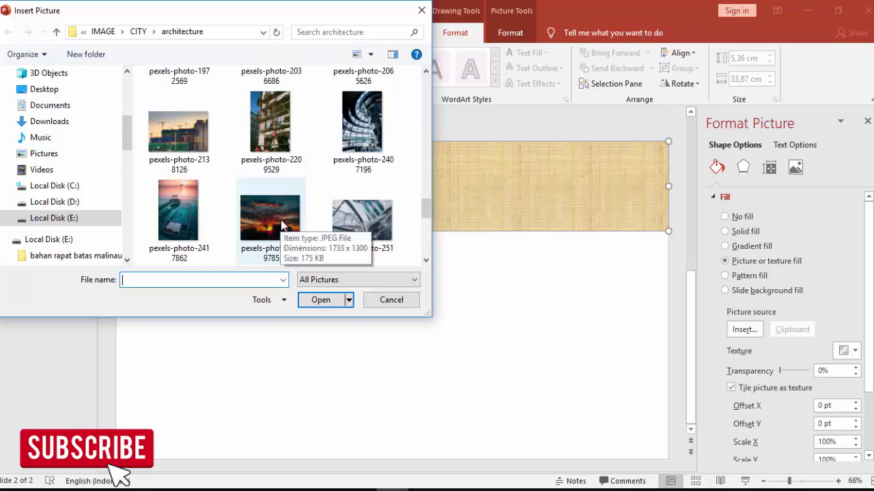
{"action": "scroll", "coordinate": [281, 227], "scroll_direction": "down", "scroll_amount": 2}
{"action": "left_click", "coordinate": [275, 155]}
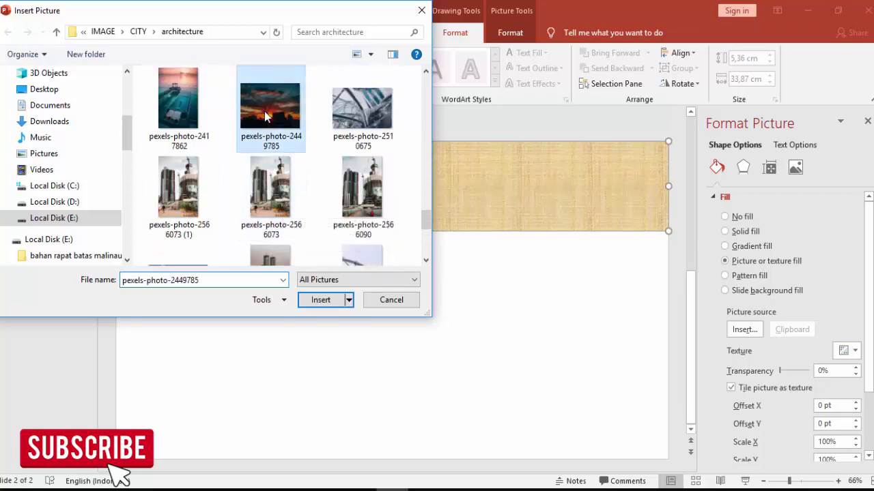
{"action": "left_click", "coordinate": [325, 302]}
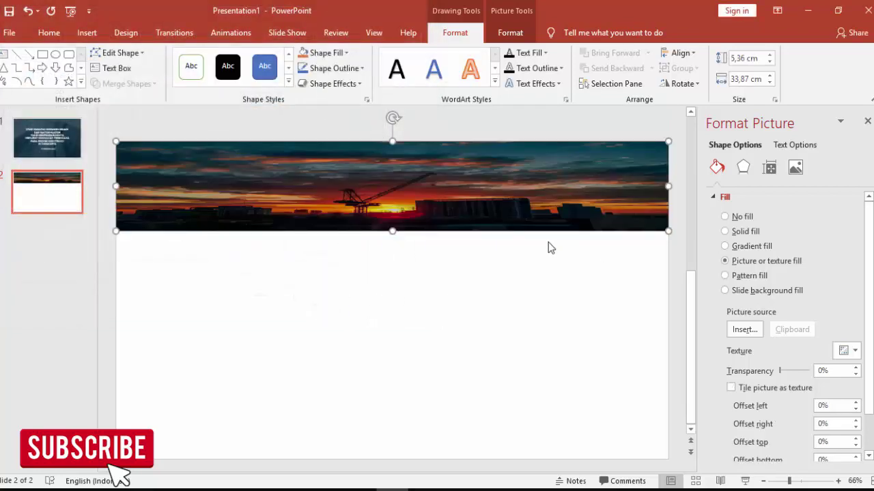
Set the banner photo's offsets to left -2%, top -92% and bottom -54%, then deselect it.
{"action": "scroll", "coordinate": [861, 301], "scroll_direction": "down", "scroll_amount": 2}
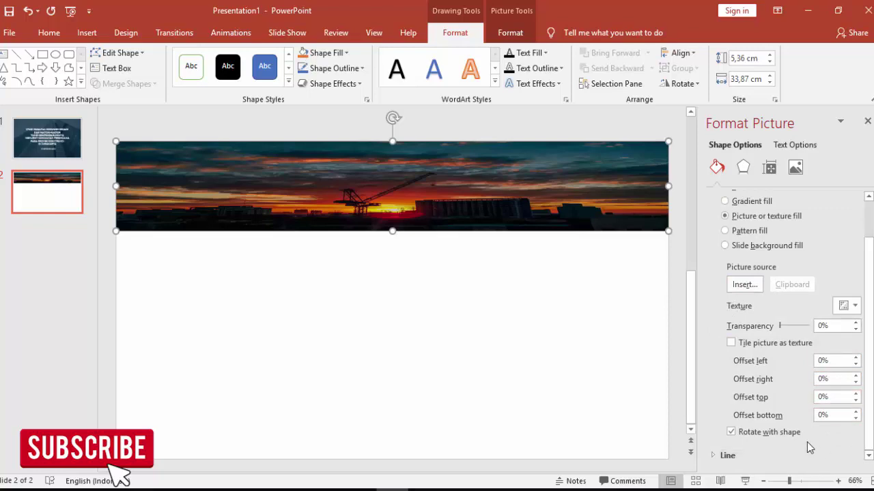
{"action": "left_click", "coordinate": [856, 359]}
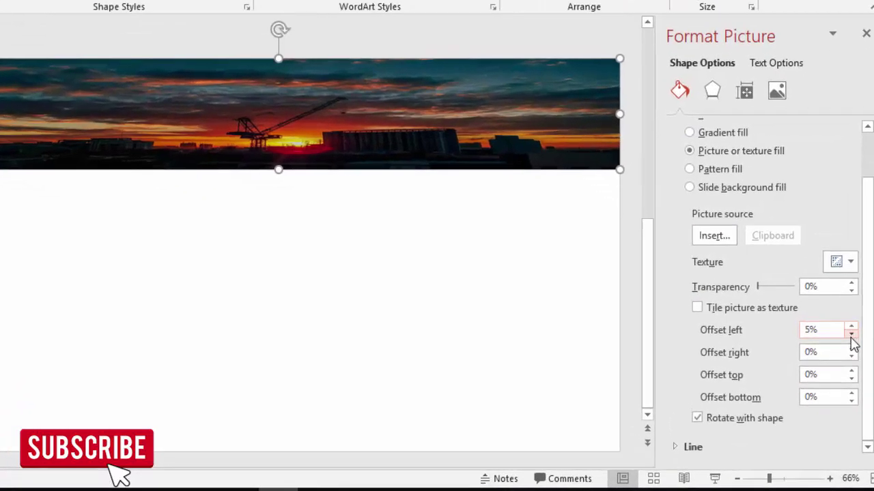
{"action": "left_click", "coordinate": [856, 366]}
{"action": "left_click", "coordinate": [843, 274]}
{"action": "left_click", "coordinate": [843, 273]}
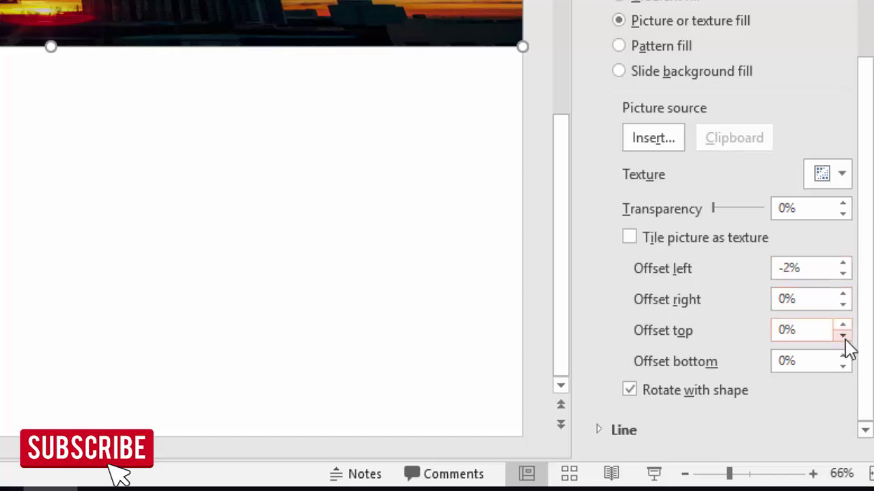
{"action": "left_click", "coordinate": [844, 336]}
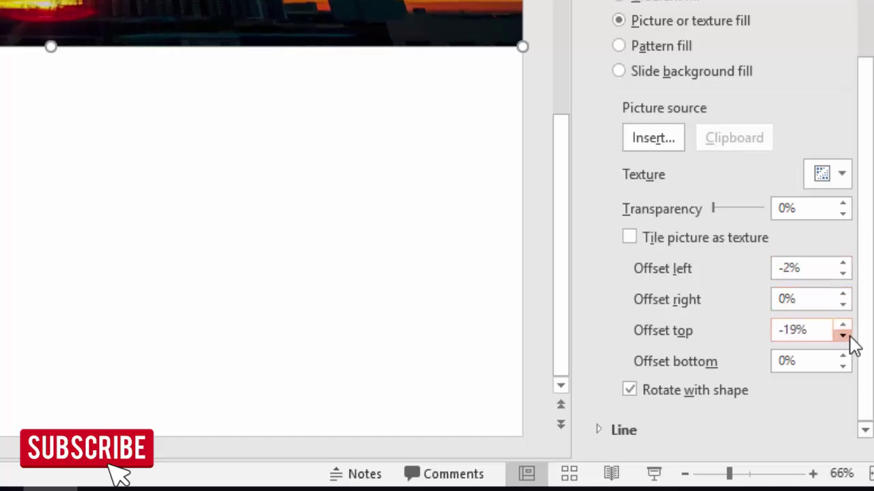
{"action": "left_click_drag", "start_coordinate": [843, 335], "coordinate": [844, 336]}
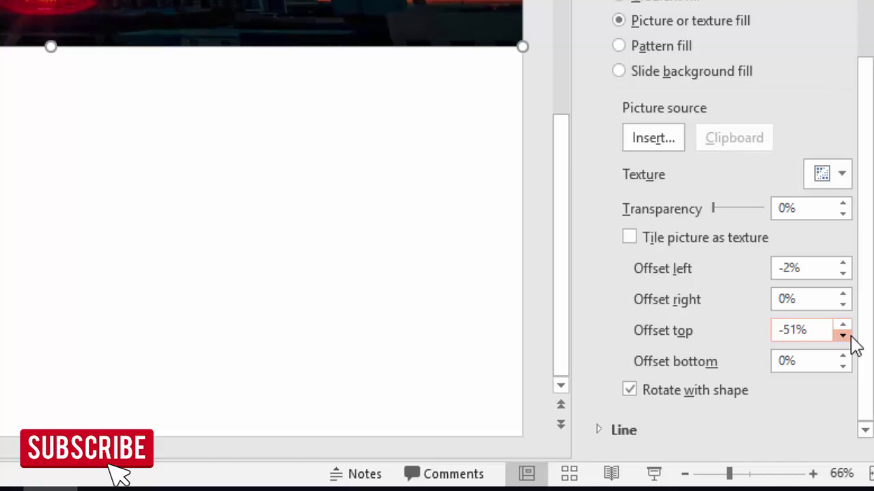
{"action": "left_click", "coordinate": [843, 365]}
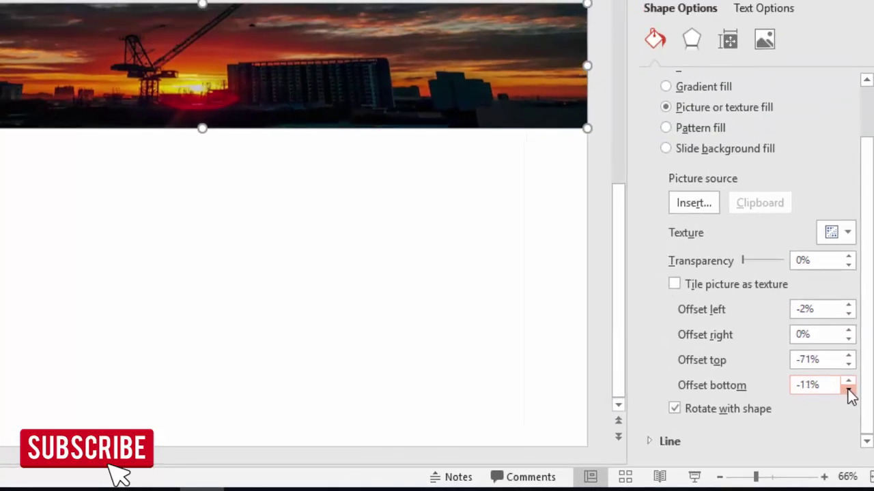
{"action": "left_click_drag", "start_coordinate": [848, 391], "coordinate": [847, 390]}
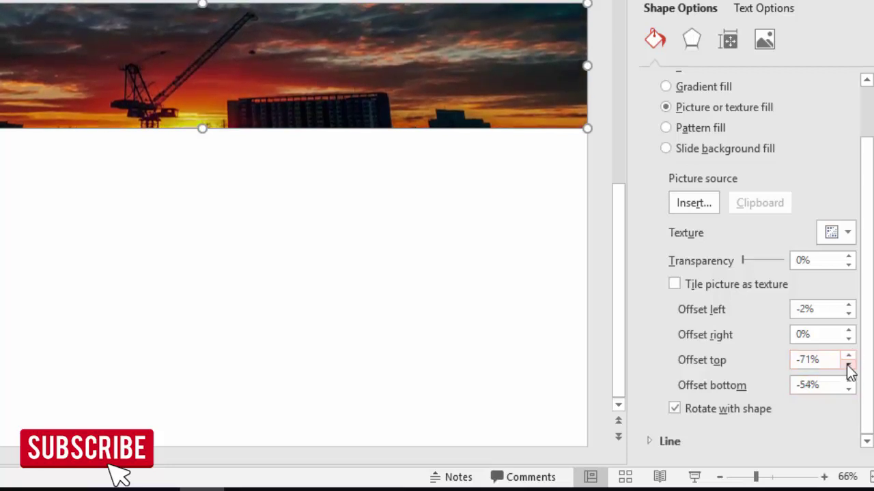
{"action": "left_click_drag", "start_coordinate": [849, 367], "coordinate": [848, 367]}
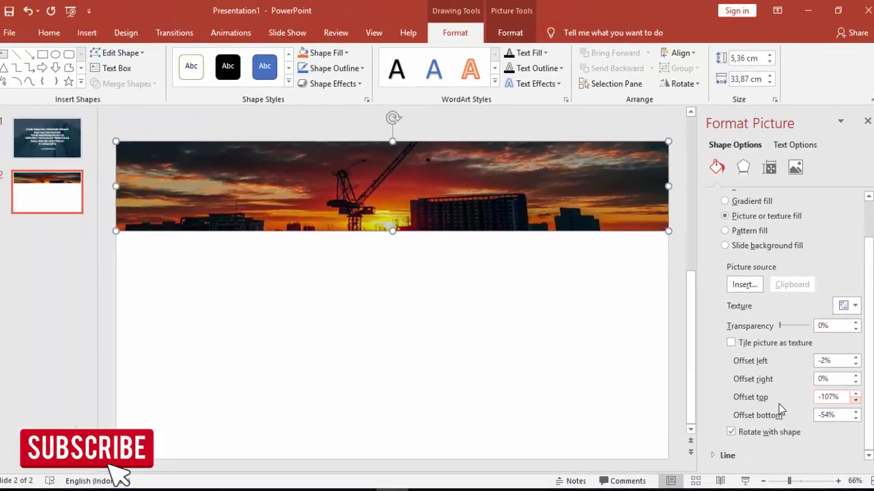
{"action": "left_click", "coordinate": [395, 376]}
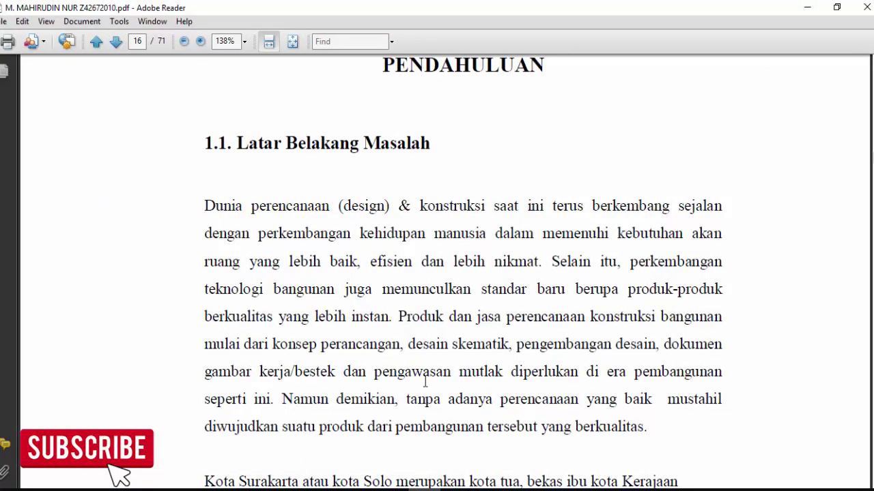
Add a text box reading 'PENDAHULUAN', widen it to one line and move it onto the banner.
{"action": "scroll", "coordinate": [424, 383], "scroll_direction": "up", "scroll_amount": 2}
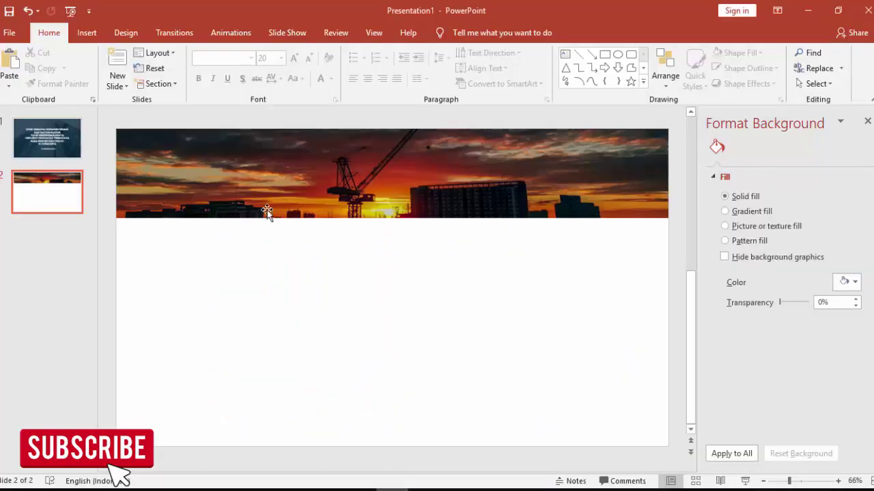
{"action": "left_click", "coordinate": [87, 33]}
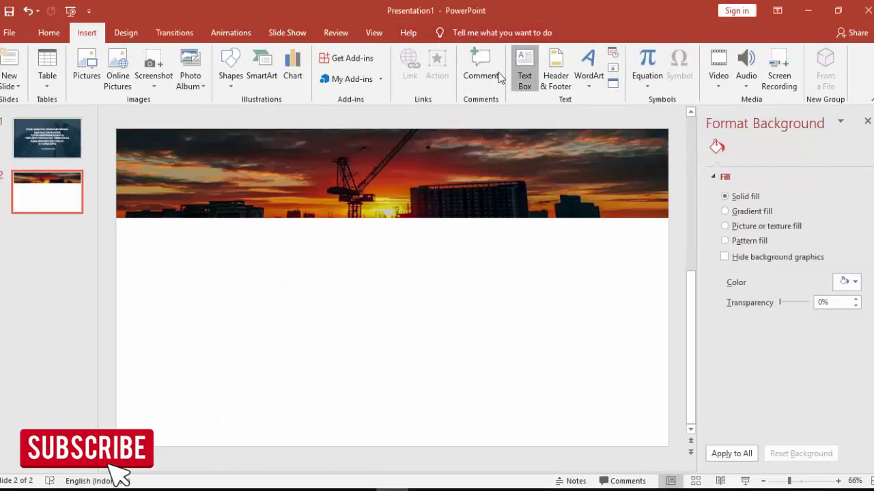
{"action": "left_click", "coordinate": [312, 267]}
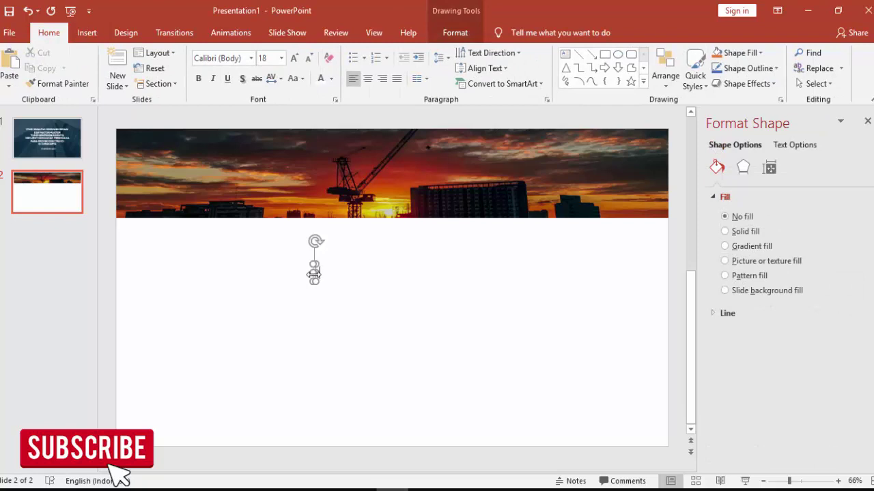
{"action": "type", "text": "PENDAHU"}
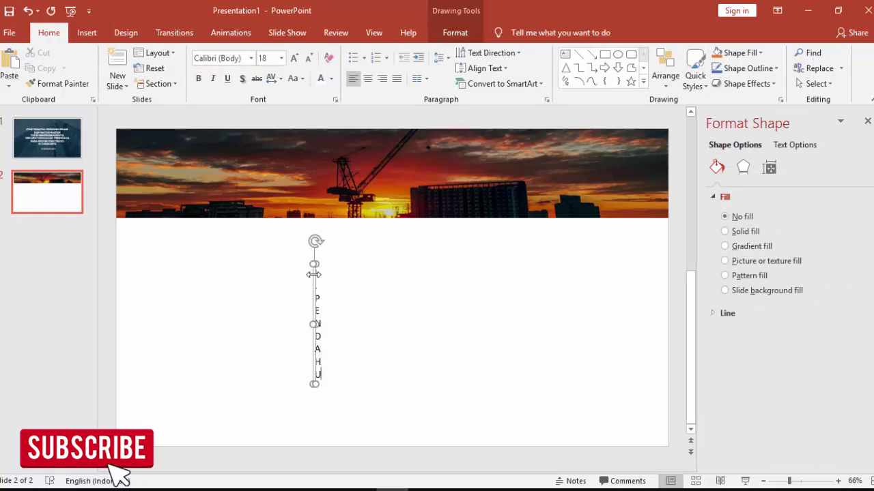
{"action": "type", "text": "LUAN"}
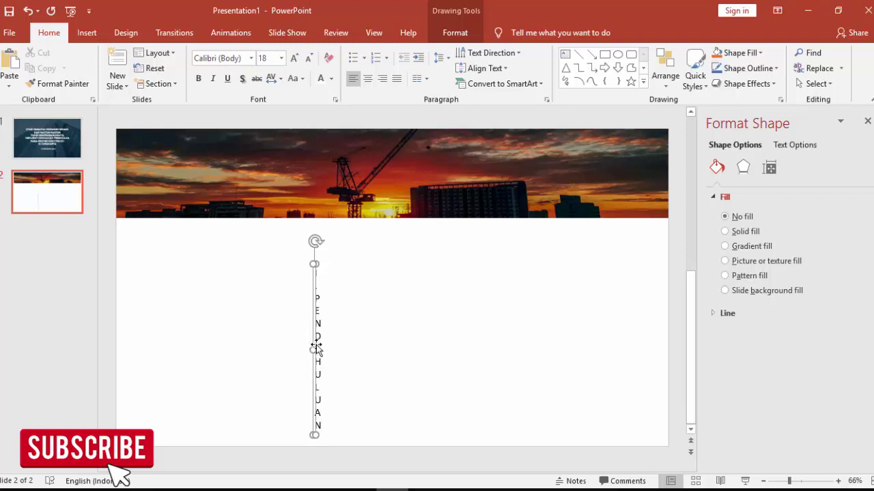
{"action": "left_click_drag", "start_coordinate": [315, 349], "coordinate": [519, 336]}
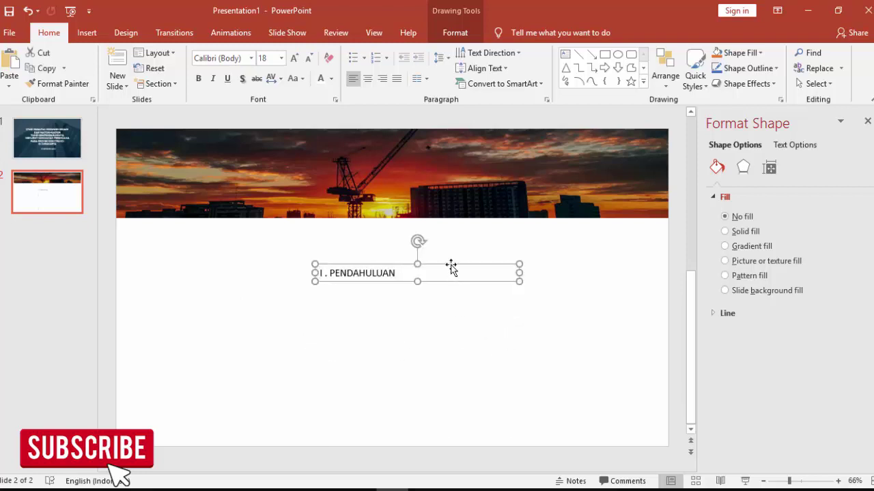
{"action": "left_click_drag", "start_coordinate": [450, 267], "coordinate": [427, 177]}
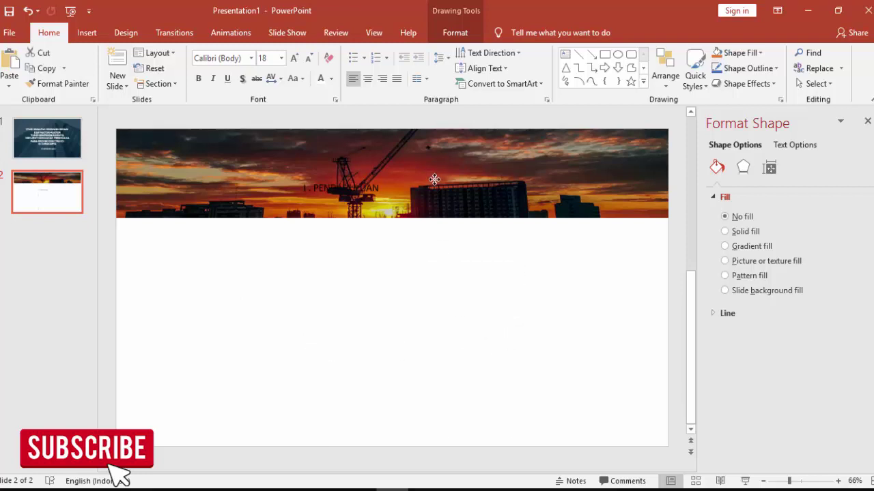
Format the title as centred, white Adlinnaka Bold at size 32.
{"action": "left_click", "coordinate": [369, 80]}
{"action": "left_click", "coordinate": [251, 58]}
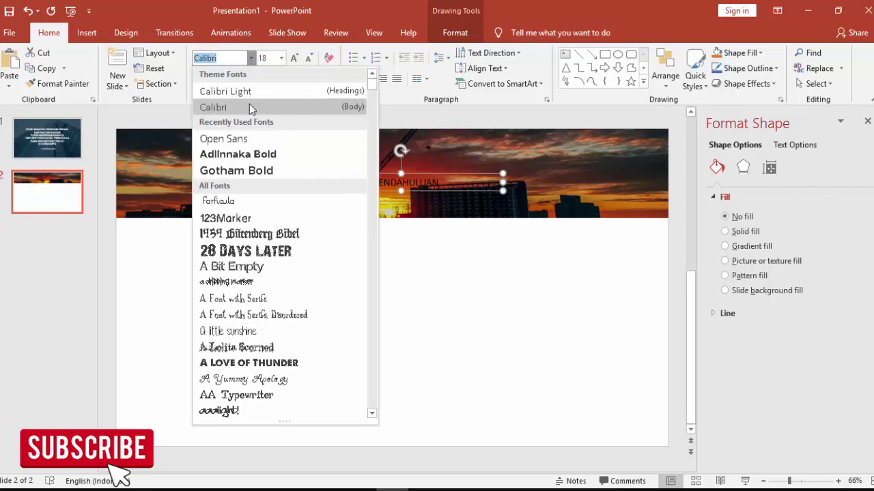
{"action": "left_click", "coordinate": [247, 154]}
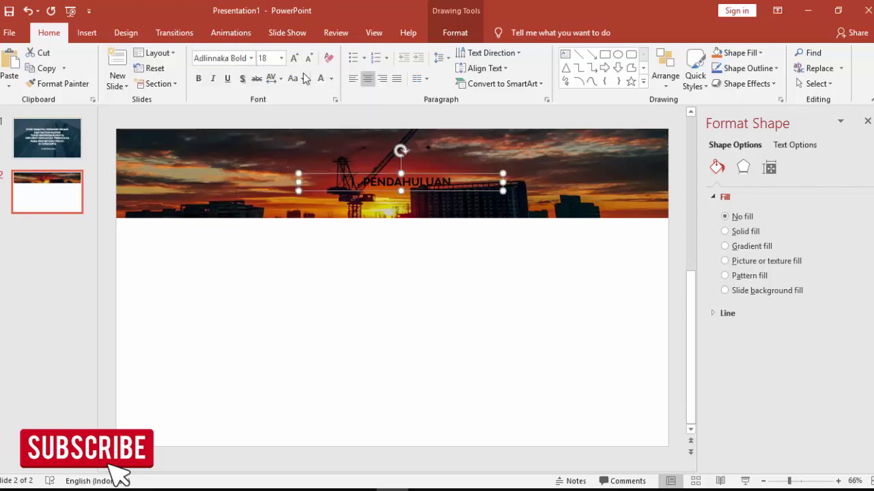
{"action": "left_click", "coordinate": [321, 79]}
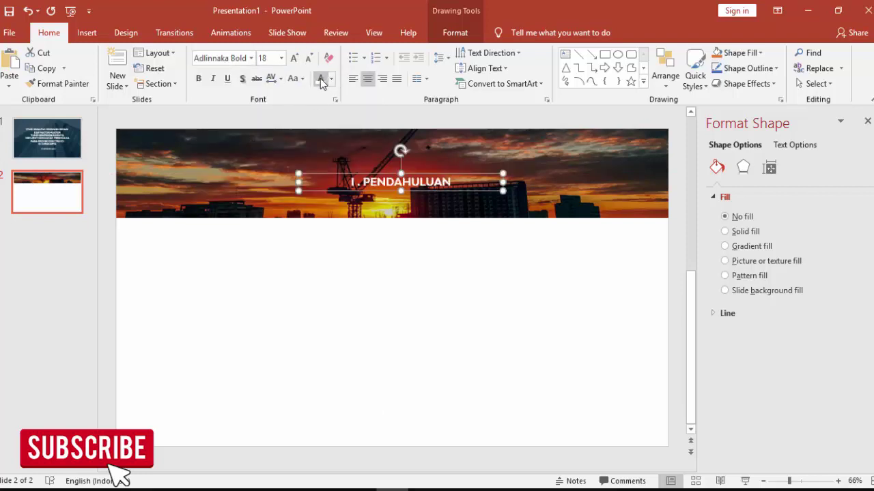
{"action": "left_click", "coordinate": [280, 58]}
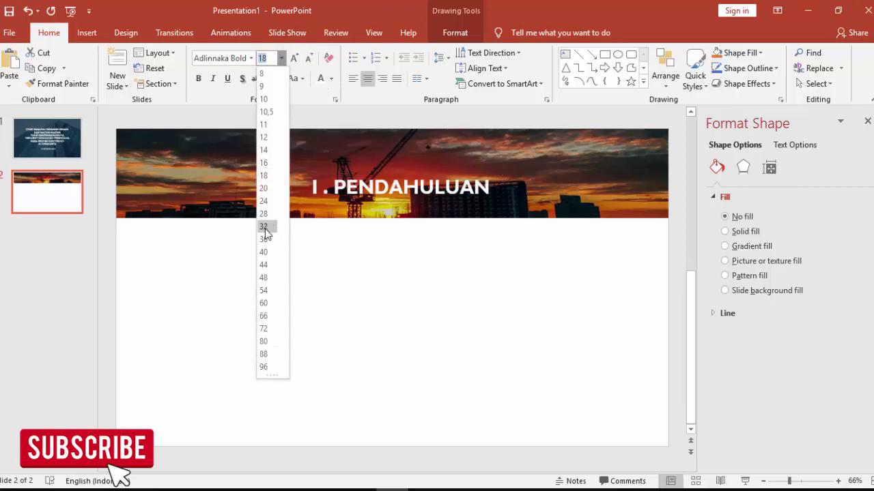
{"action": "left_click", "coordinate": [265, 237]}
Nudge the title up within the banner, then glance at the thesis PDF and return.
{"action": "left_click", "coordinate": [366, 159]}
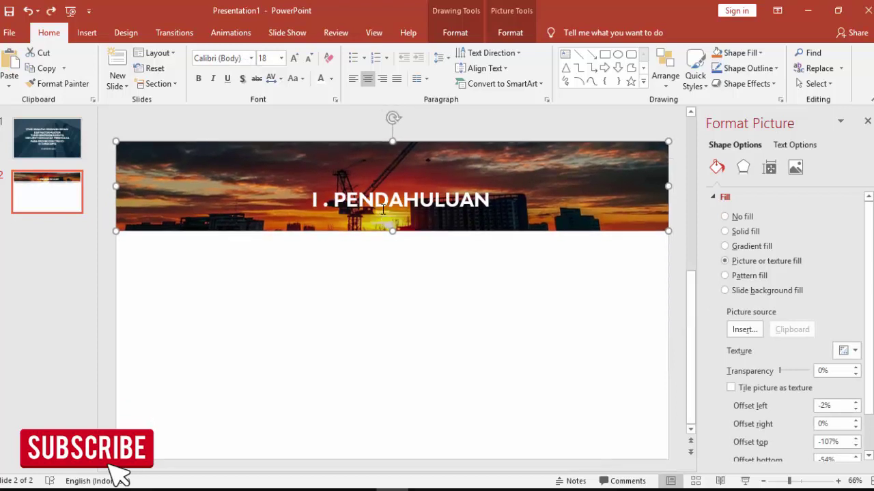
{"action": "left_click", "coordinate": [375, 168]}
{"action": "left_click_drag", "start_coordinate": [375, 167], "coordinate": [377, 160]}
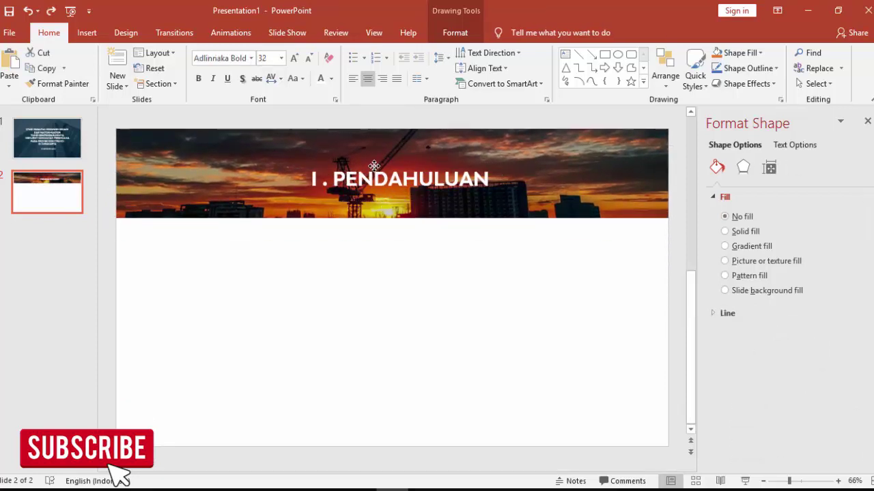
{"action": "left_click", "coordinate": [404, 286]}
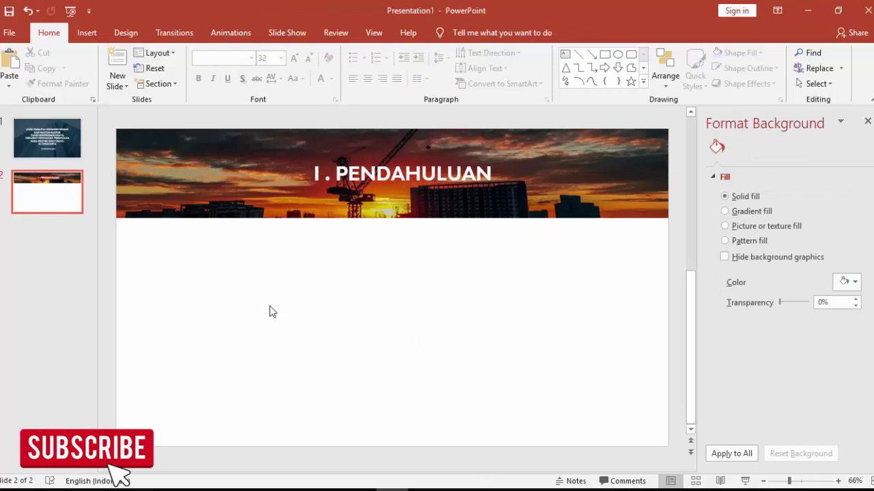
{"action": "left_click", "coordinate": [436, 485]}
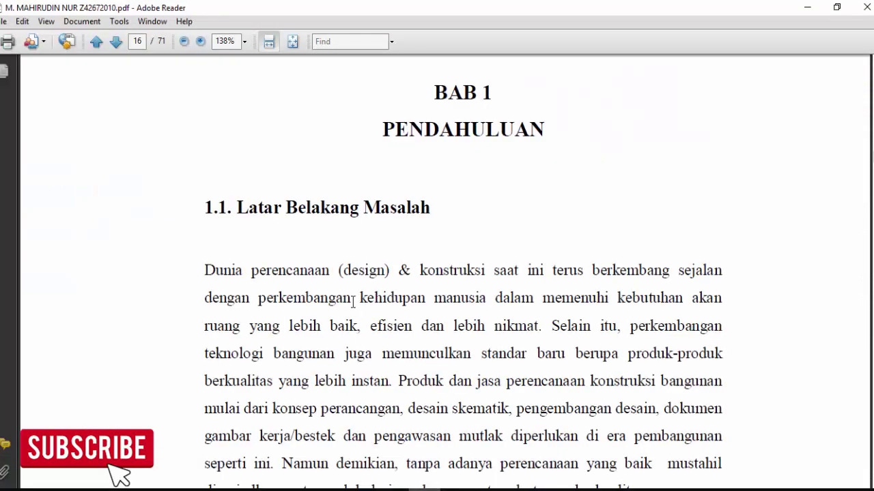
{"action": "key", "text": "alt+Tab"}
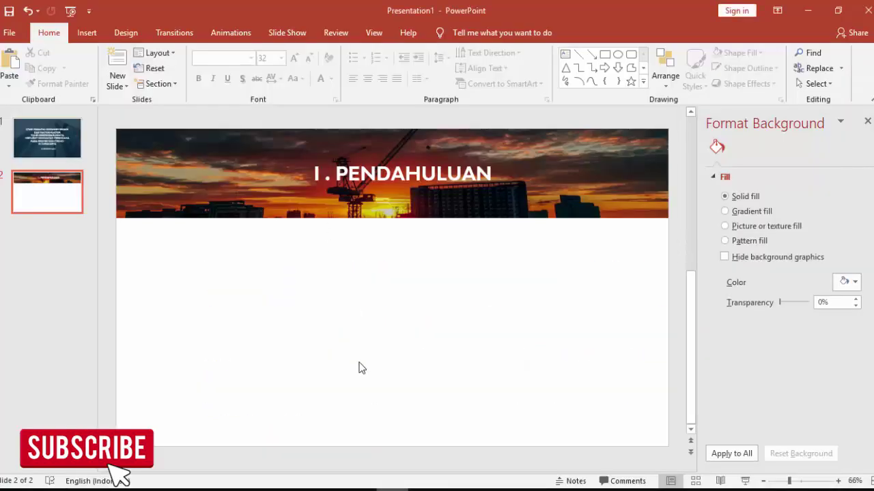
Add a text box below the banner with the heading '1.1 Latar Belakang Masalah'.
{"action": "left_click", "coordinate": [87, 32]}
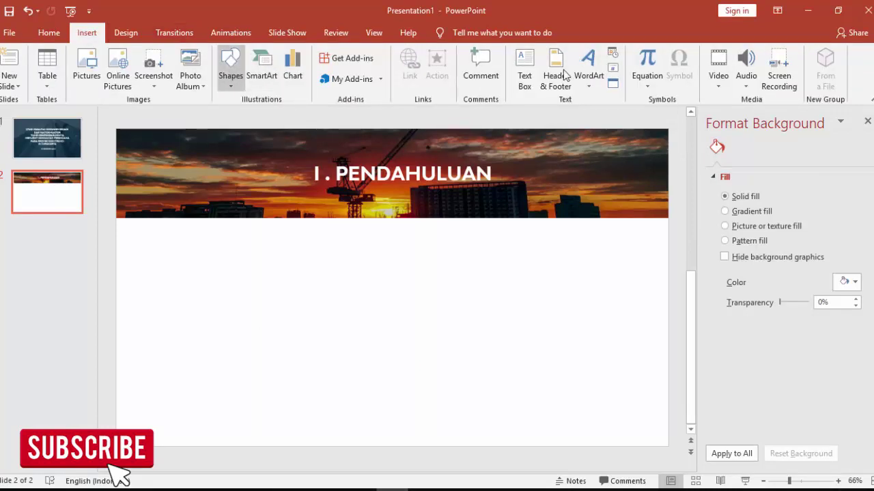
{"action": "left_click", "coordinate": [524, 68]}
{"action": "left_click", "coordinate": [183, 258]}
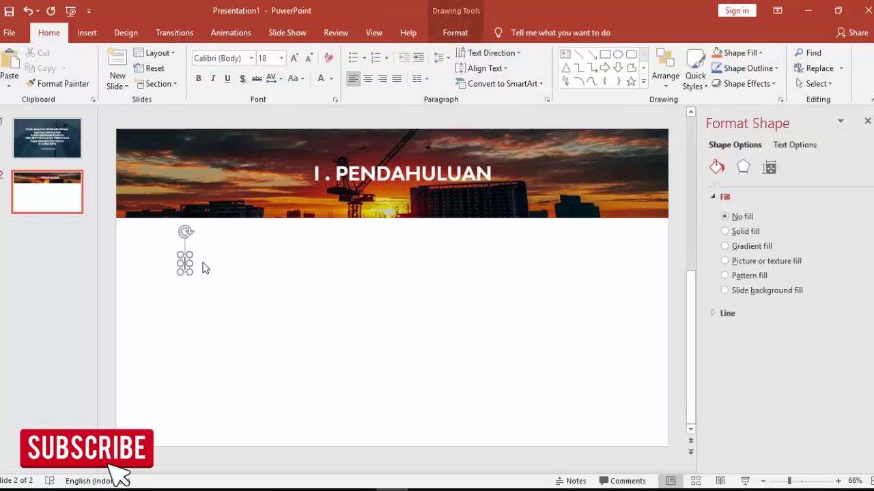
{"action": "type", "text": "1.1 "}
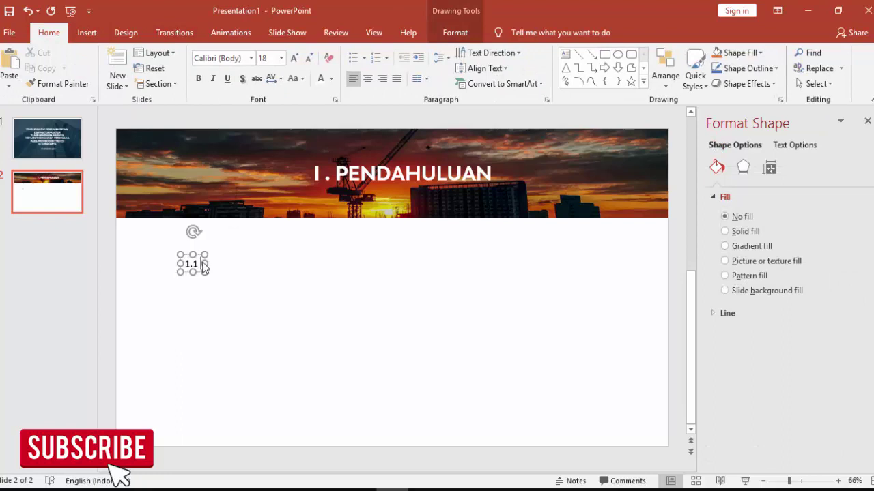
{"action": "type", "text": "LATAR"}
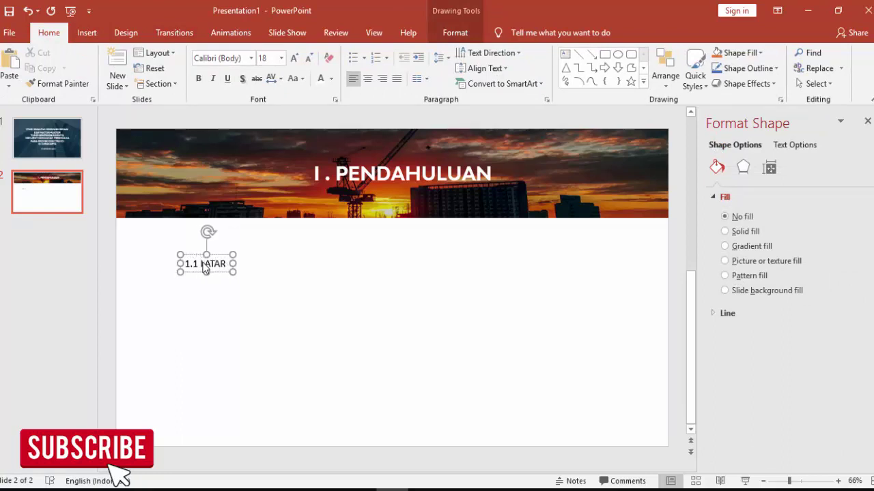
{"action": "type", "text": " BEL"}
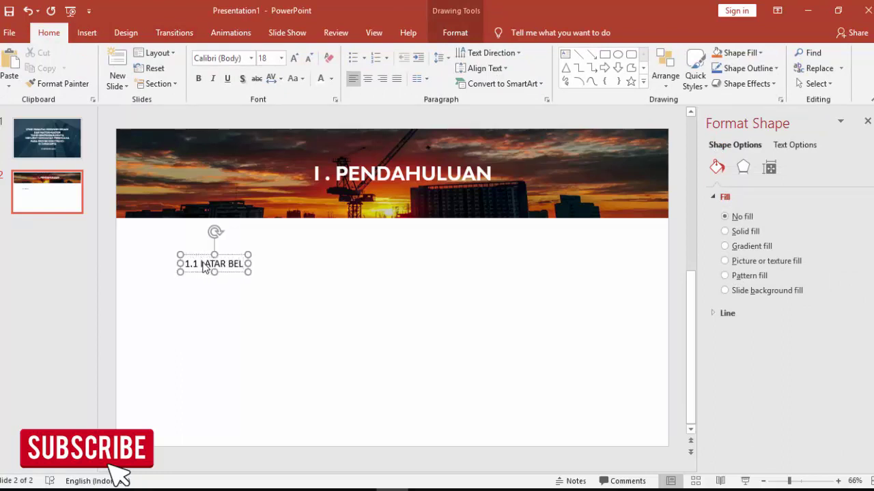
{"action": "key", "text": "BackSpace"}
{"action": "key", "text": "BackSpace"}
{"action": "key", "text": "BackSpace"}
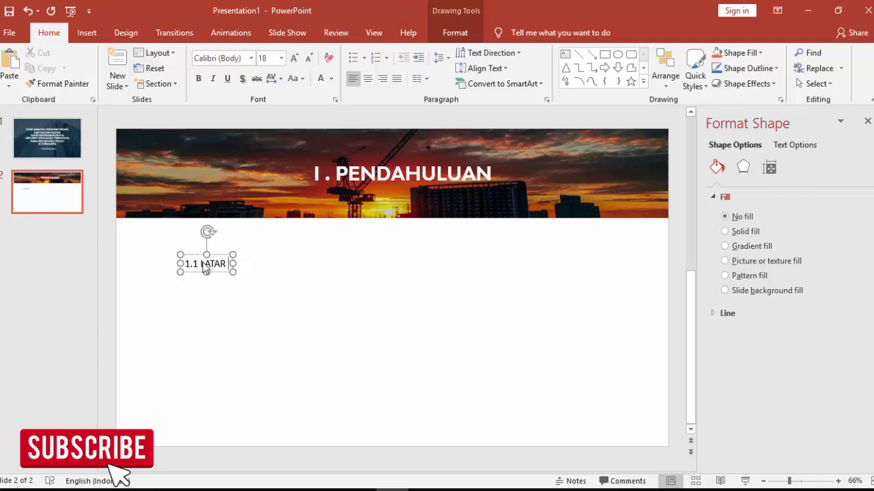
{"action": "key", "text": "BackSpace"}
{"action": "key", "text": "BackSpace"}
{"action": "key", "text": "BackSpace"}
{"action": "type", "text": "TARA"}
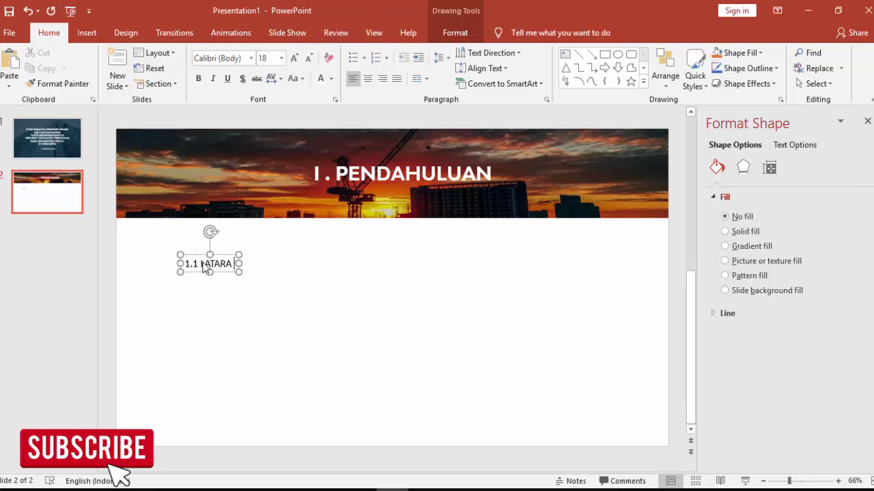
{"action": "type", "text": " BELA"}
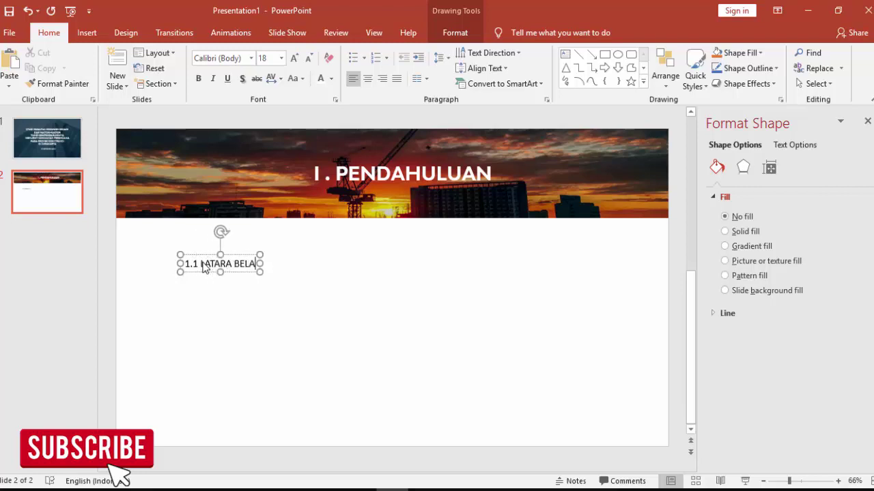
{"action": "key", "text": "BackSpace"}
{"action": "key", "text": "BackSpace"}
{"action": "key", "text": "BackSpace"}
{"action": "key", "text": "BackSpace"}
{"action": "key", "text": "BackSpace"}
{"action": "key", "text": "BackSpace"}
{"action": "key", "text": "BackSpace"}
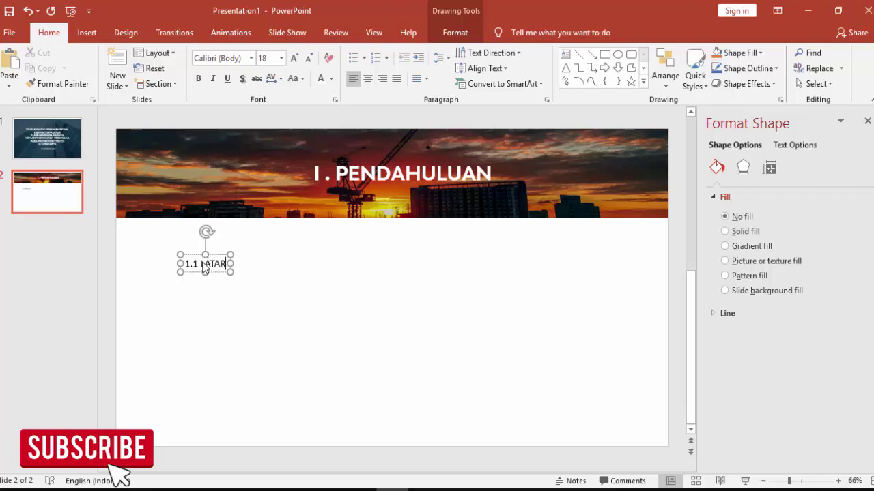
{"action": "key", "text": "BackSpace"}
{"action": "key", "text": "BackSpace"}
{"action": "key", "text": "BackSpace"}
{"action": "type", "text": "atara"}
{"action": "type", "text": "lakang"}
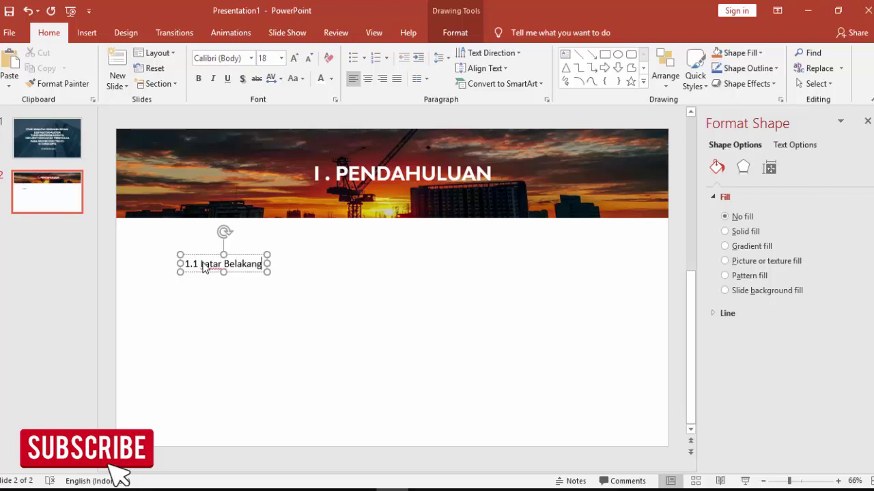
{"action": "type", "text": " masa"}
{"action": "key", "text": "BackSpace"}
{"action": "type", "text": "l"}
{"action": "key", "text": "BackSpace"}
{"action": "key", "text": "BackSpace"}
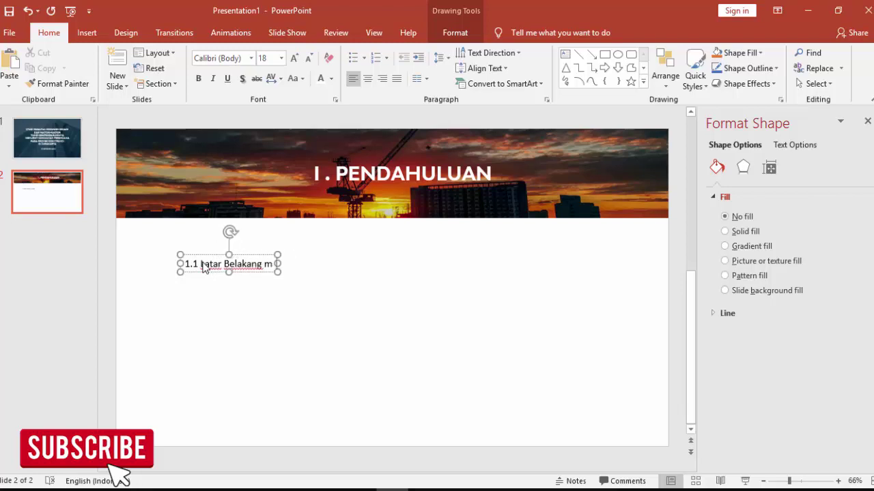
{"action": "key", "text": "BackSpace"}
{"action": "key", "text": "BackSpace"}
{"action": "type", "text": "Masl"}
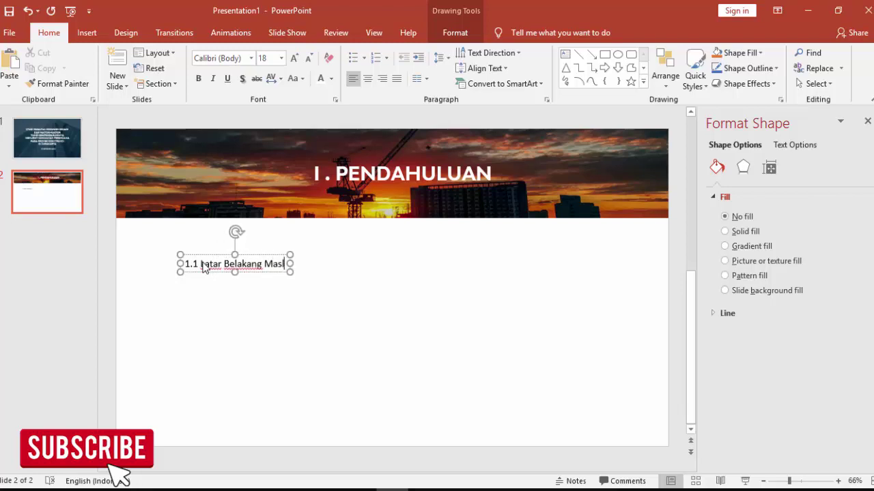
{"action": "key", "text": "BackSpace"}
{"action": "type", "text": "alah"}
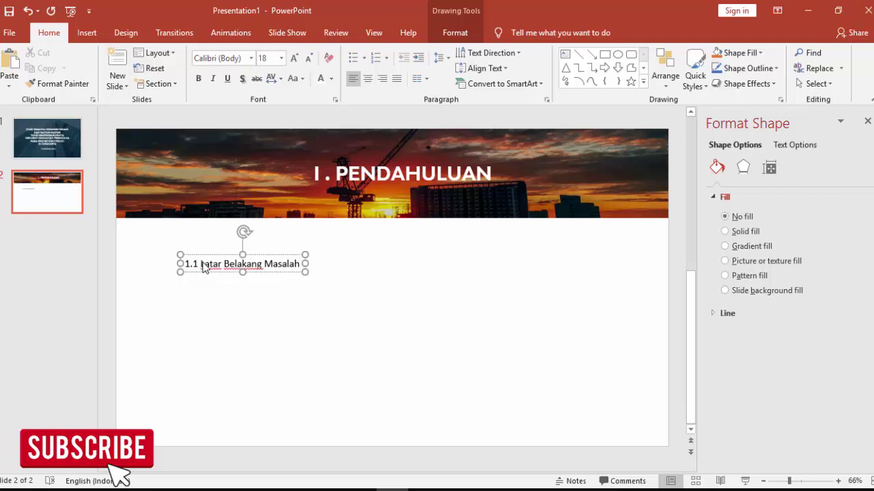
Style the heading as bold Open Sans, size 18, dark navy, positioned under the banner.
{"action": "left_click_drag", "start_coordinate": [287, 254], "coordinate": [270, 243]}
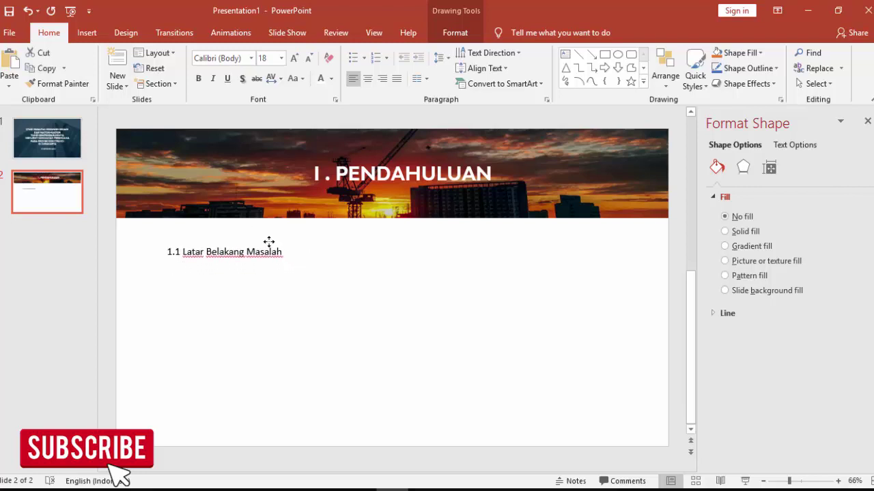
{"action": "left_click", "coordinate": [242, 58]}
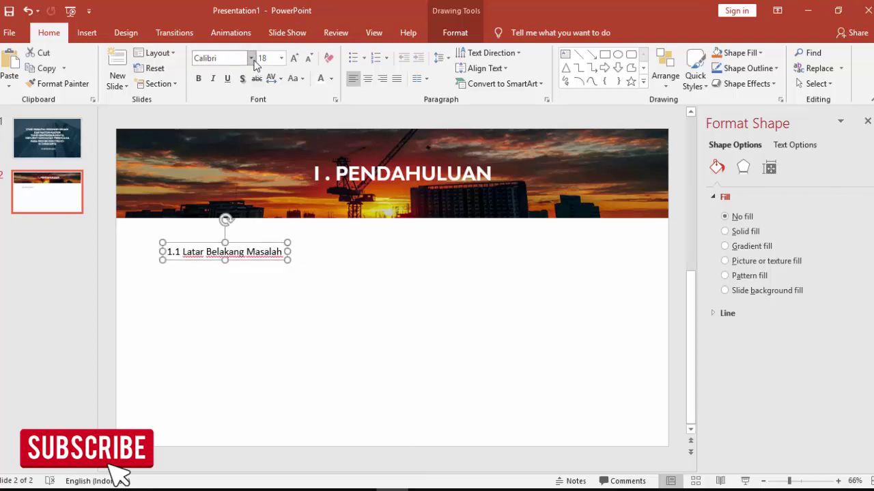
{"action": "left_click", "coordinate": [251, 58]}
{"action": "left_click", "coordinate": [226, 154]}
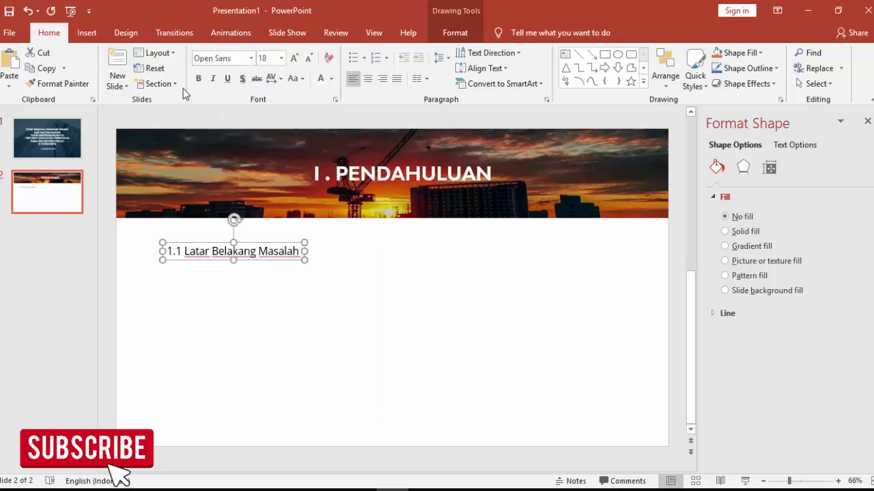
{"action": "left_click", "coordinate": [198, 78]}
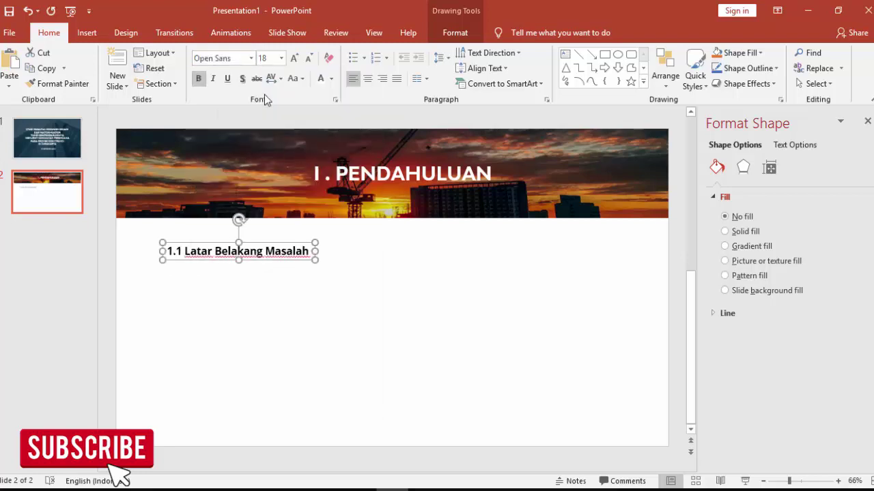
{"action": "left_click", "coordinate": [282, 59]}
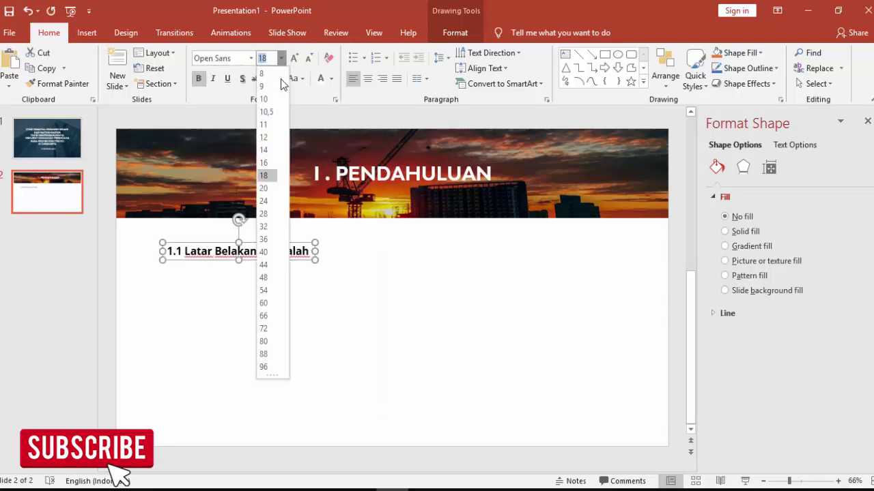
{"action": "left_click", "coordinate": [268, 176]}
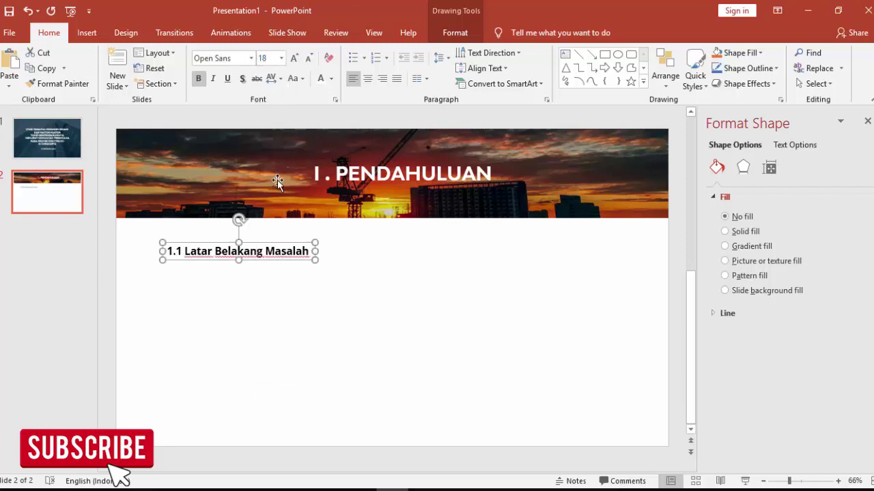
{"action": "left_click", "coordinate": [332, 78]}
{"action": "left_click", "coordinate": [320, 211]}
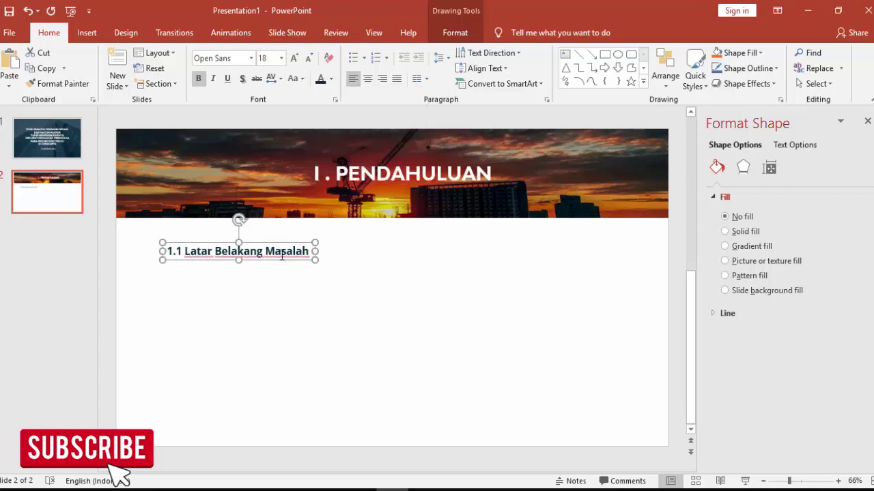
{"action": "left_click_drag", "start_coordinate": [280, 245], "coordinate": [267, 243]}
{"action": "left_click", "coordinate": [332, 304]}
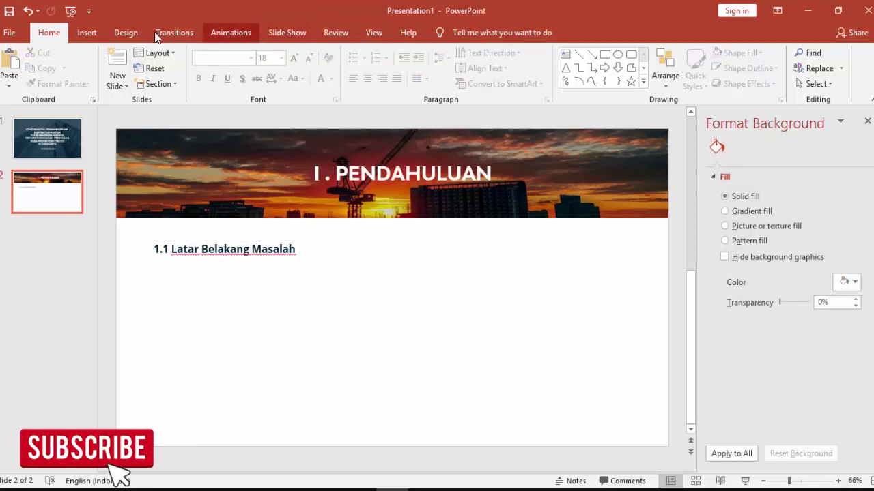
Draw a large empty text box beneath the heading and switch to the PDF.
{"action": "left_click", "coordinate": [86, 32]}
{"action": "left_click", "coordinate": [524, 64]}
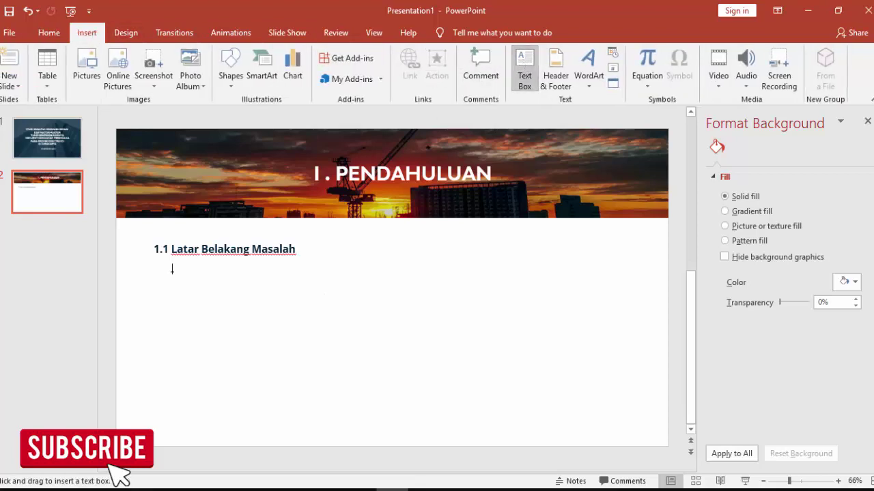
{"action": "left_click_drag", "start_coordinate": [171, 267], "coordinate": [345, 406]}
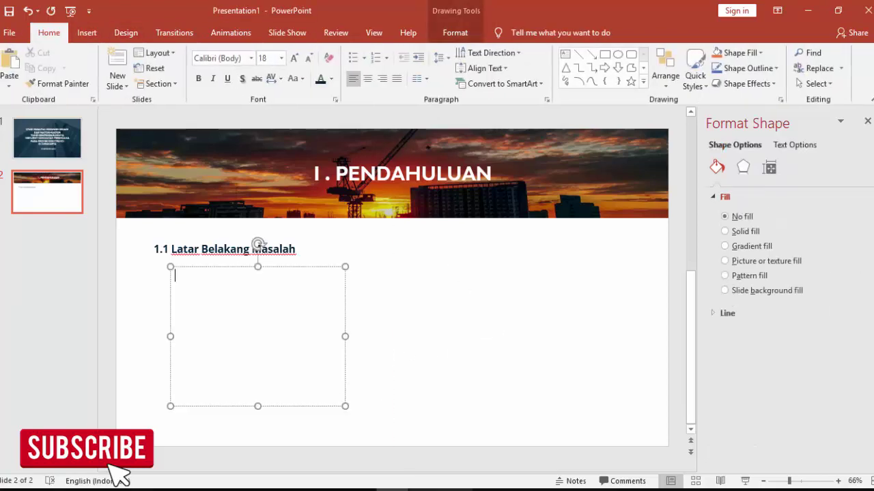
{"action": "key", "text": "alt+Tab"}
Select the 'Namun demikian' paragraph on page 17 of the PDF.
{"action": "scroll", "coordinate": [345, 301], "scroll_direction": "down", "scroll_amount": 4}
{"action": "scroll", "coordinate": [345, 302], "scroll_direction": "down", "scroll_amount": 6}
{"action": "scroll", "coordinate": [345, 302], "scroll_direction": "down", "scroll_amount": 2}
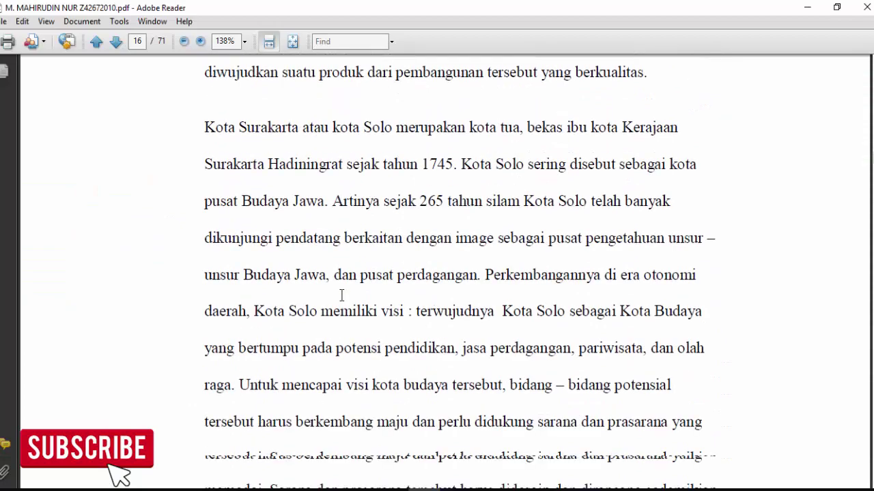
{"action": "scroll", "coordinate": [346, 299], "scroll_direction": "down", "scroll_amount": 4}
{"action": "scroll", "coordinate": [348, 297], "scroll_direction": "down", "scroll_amount": 5}
{"action": "scroll", "coordinate": [348, 294], "scroll_direction": "down", "scroll_amount": 5}
{"action": "scroll", "coordinate": [348, 295], "scroll_direction": "down", "scroll_amount": 4}
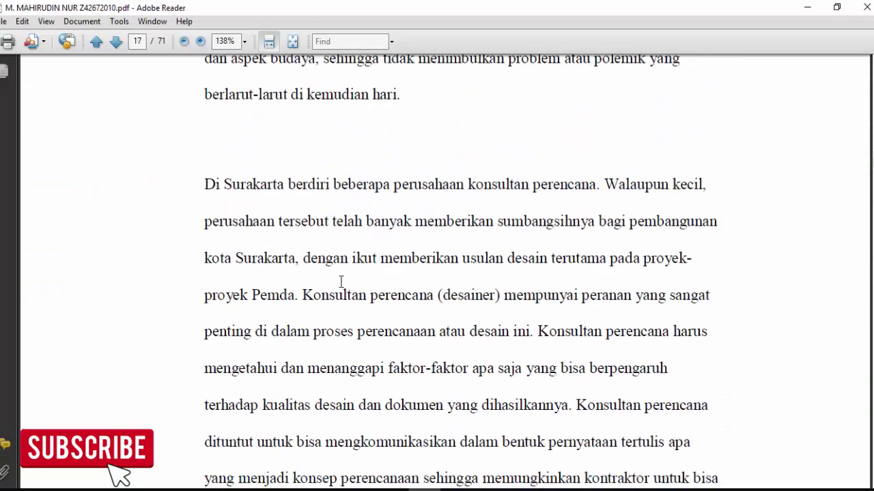
{"action": "scroll", "coordinate": [341, 283], "scroll_direction": "down", "scroll_amount": 3}
{"action": "scroll", "coordinate": [342, 283], "scroll_direction": "up", "scroll_amount": 3}
{"action": "scroll", "coordinate": [328, 259], "scroll_direction": "down", "scroll_amount": 10}
{"action": "scroll", "coordinate": [315, 237], "scroll_direction": "down", "scroll_amount": 2}
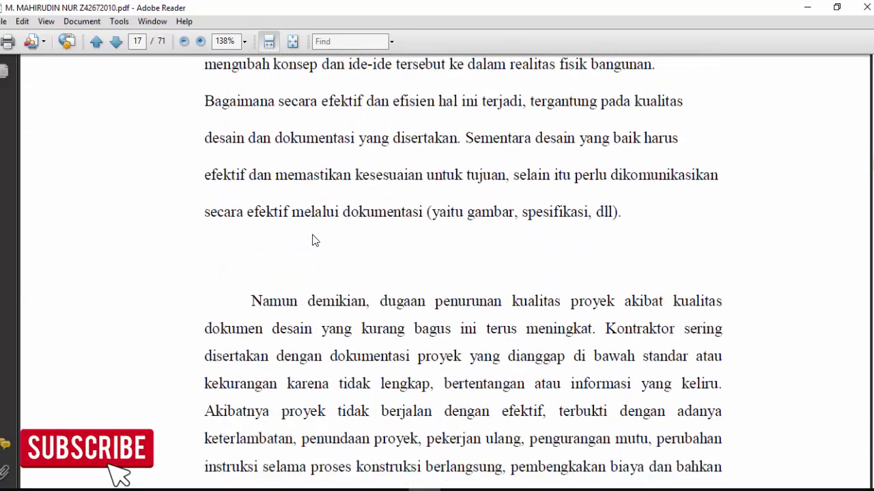
{"action": "scroll", "coordinate": [312, 238], "scroll_direction": "down", "scroll_amount": 2}
{"action": "scroll", "coordinate": [312, 235], "scroll_direction": "up", "scroll_amount": 9}
{"action": "scroll", "coordinate": [311, 234], "scroll_direction": "down", "scroll_amount": 4}
{"action": "scroll", "coordinate": [307, 235], "scroll_direction": "down", "scroll_amount": 6}
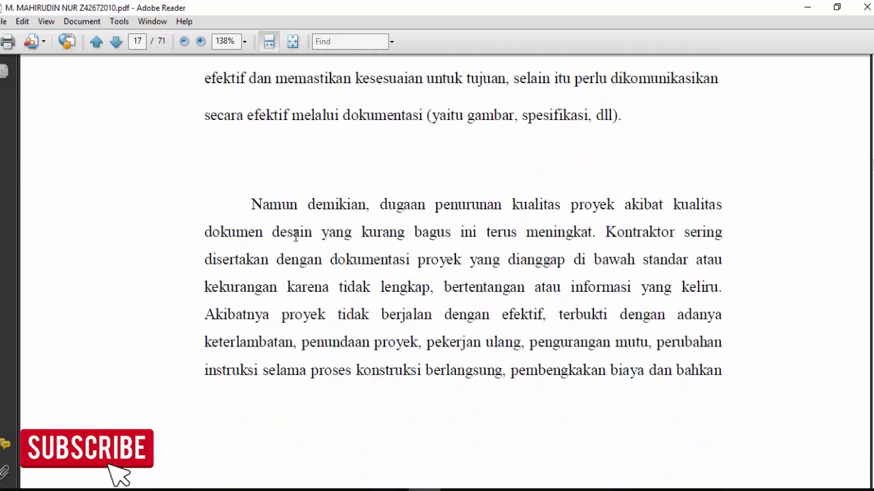
{"action": "left_click_drag", "start_coordinate": [252, 204], "coordinate": [722, 370]}
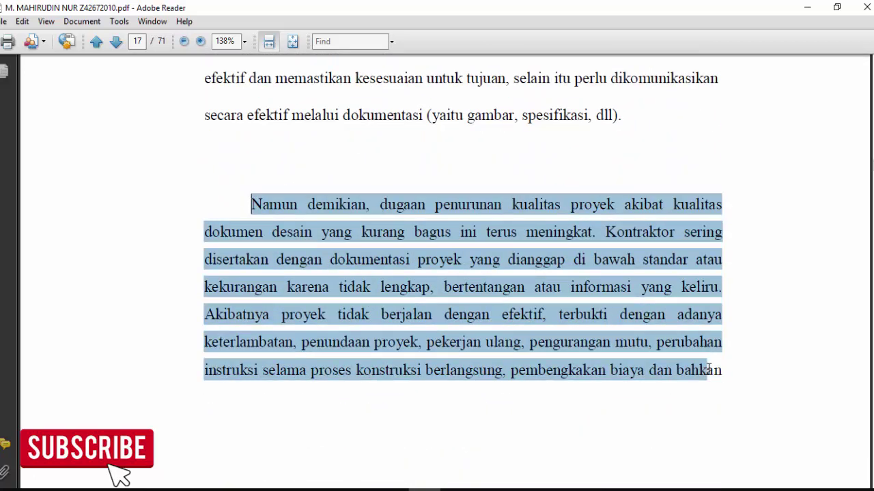
Extend the selection through 'kondisi yang ada.' on page 18.
{"action": "scroll", "coordinate": [638, 366], "scroll_direction": "down", "scroll_amount": 1}
{"action": "scroll", "coordinate": [610, 346], "scroll_direction": "down", "scroll_amount": 8}
{"action": "scroll", "coordinate": [591, 334], "scroll_direction": "down", "scroll_amount": 3}
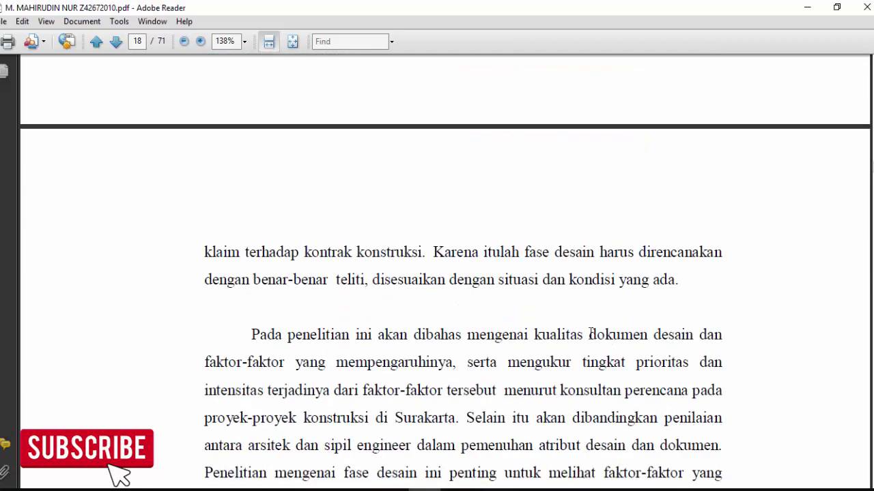
{"action": "key", "text": "shift+Down"}
{"action": "key", "text": "shift+Down"}
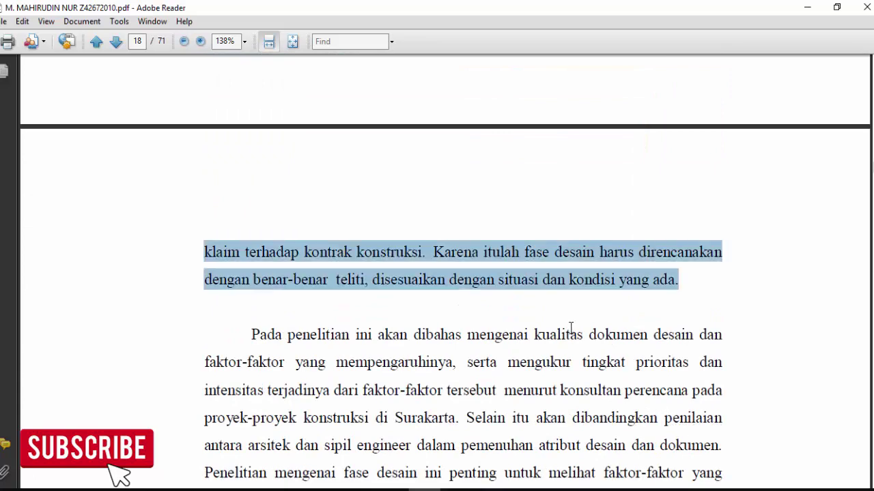
Copy the selected PDF text, paste it into the slide's text box and widen the box.
{"action": "key", "text": "ctrl+c"}
{"action": "key", "text": "alt+Tab"}
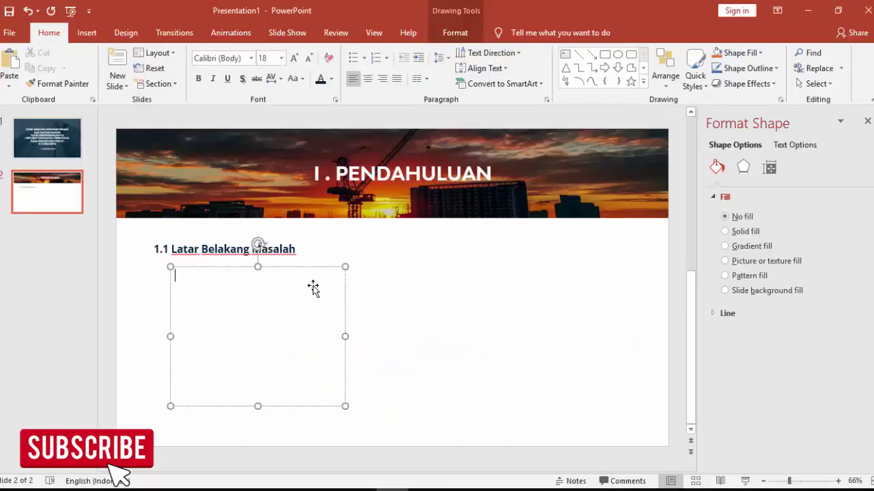
{"action": "key", "text": "ctrl+v"}
{"action": "left_click_drag", "start_coordinate": [345, 316], "coordinate": [523, 263]}
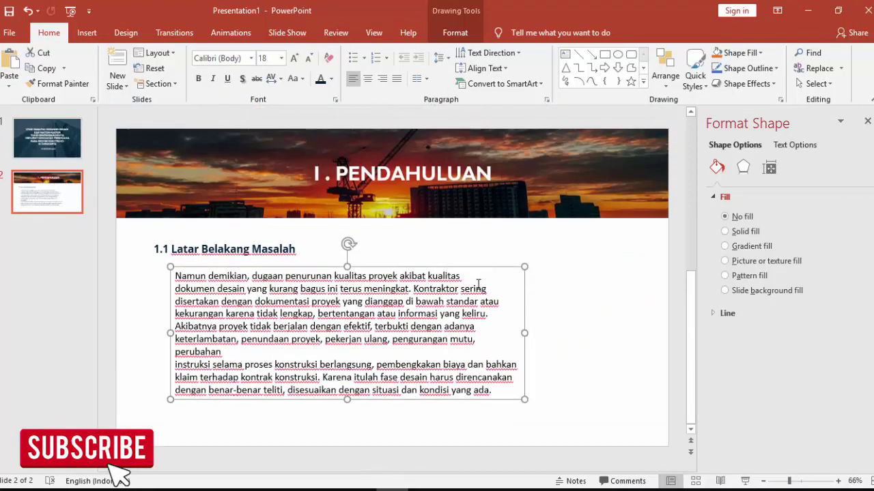
Remove line breaks after kualitas, sering, atau, adanya, mutu, perubahan, bahkan and direncanakan.
{"action": "left_click", "coordinate": [476, 277]}
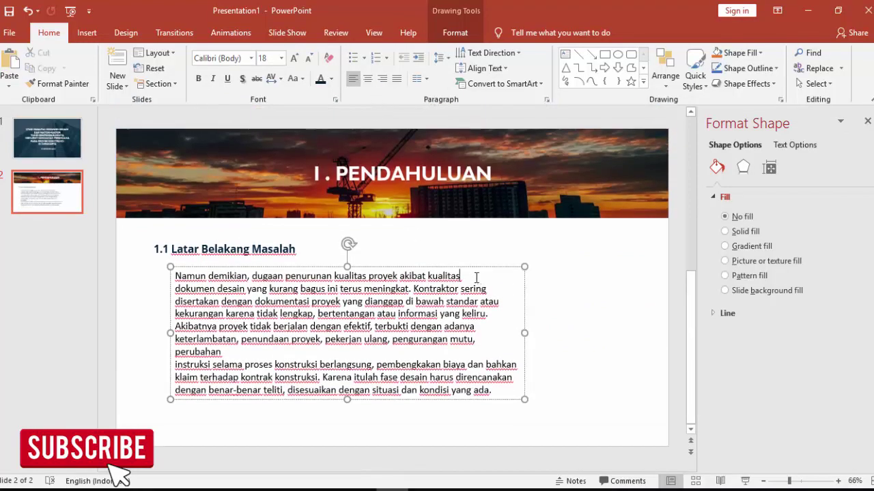
{"action": "key", "text": "Delete"}
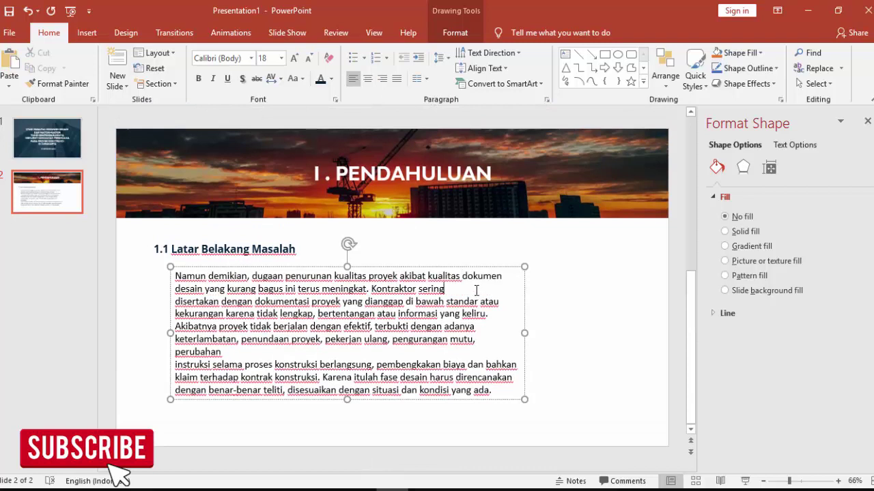
{"action": "key", "text": "Delete"}
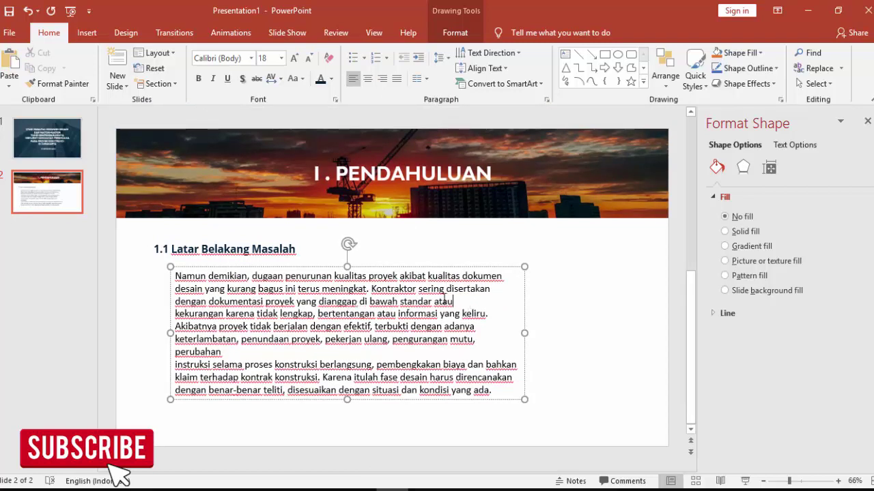
{"action": "key", "text": "Delete"}
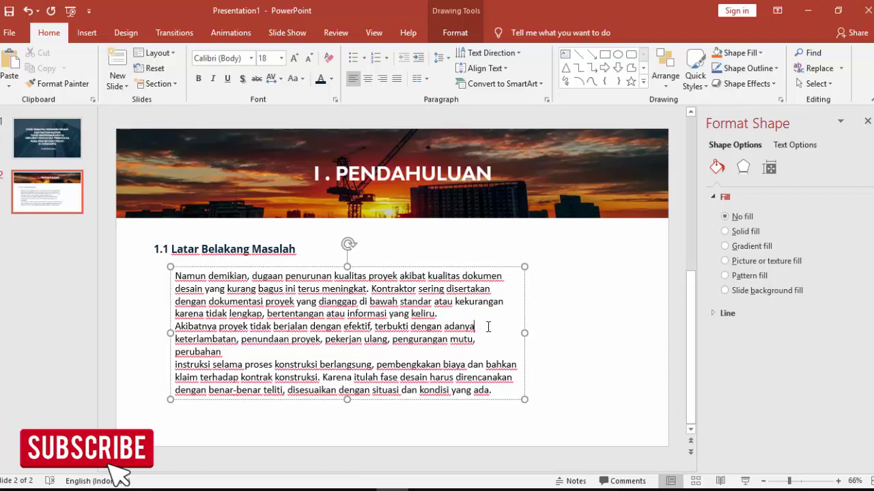
{"action": "key", "text": "Delete"}
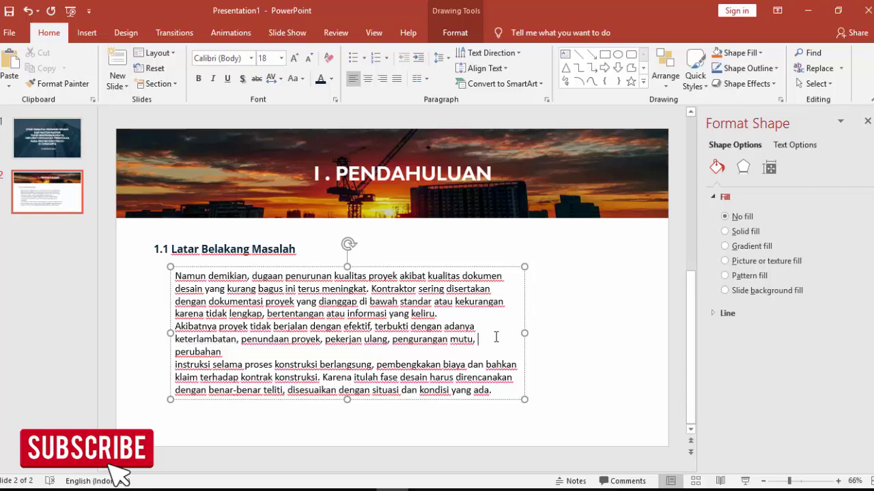
{"action": "key", "text": "Delete"}
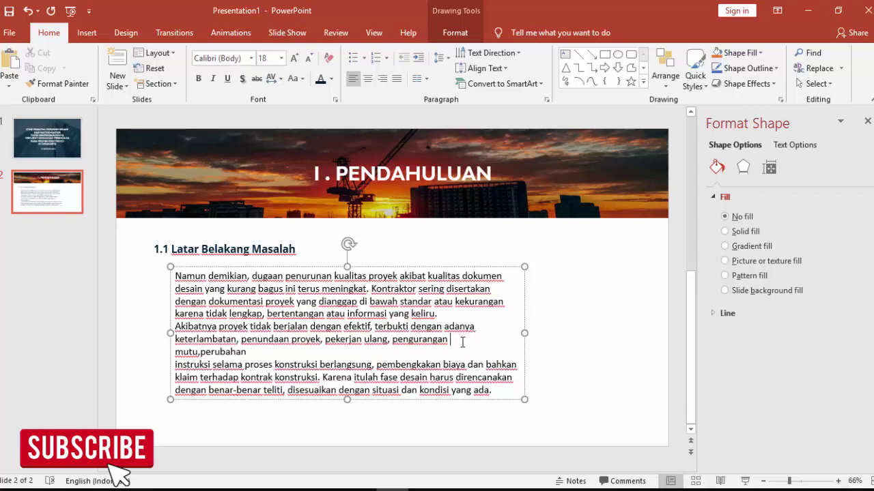
{"action": "key", "text": "Delete"}
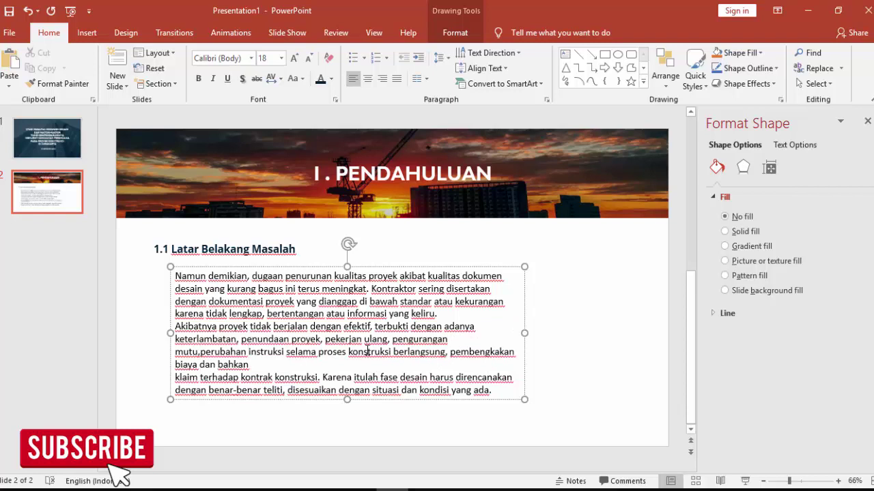
{"action": "key", "text": "Down"}
{"action": "key", "text": "Delete"}
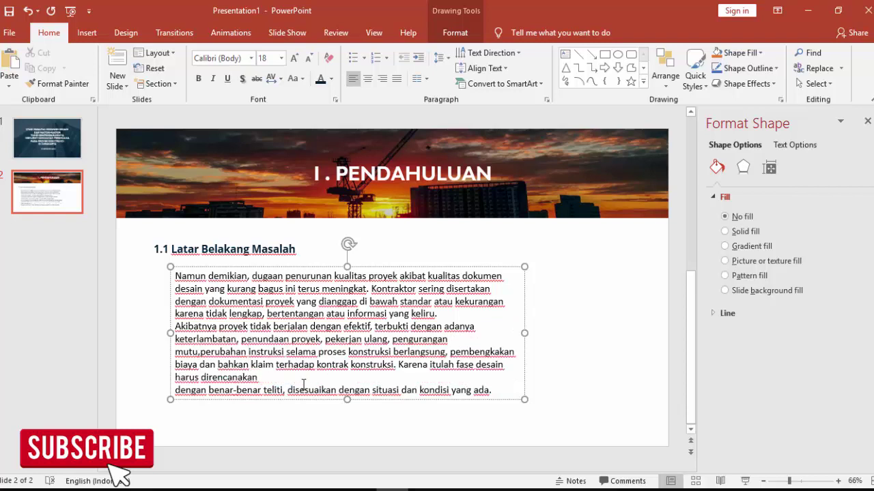
{"action": "key", "text": "Delete"}
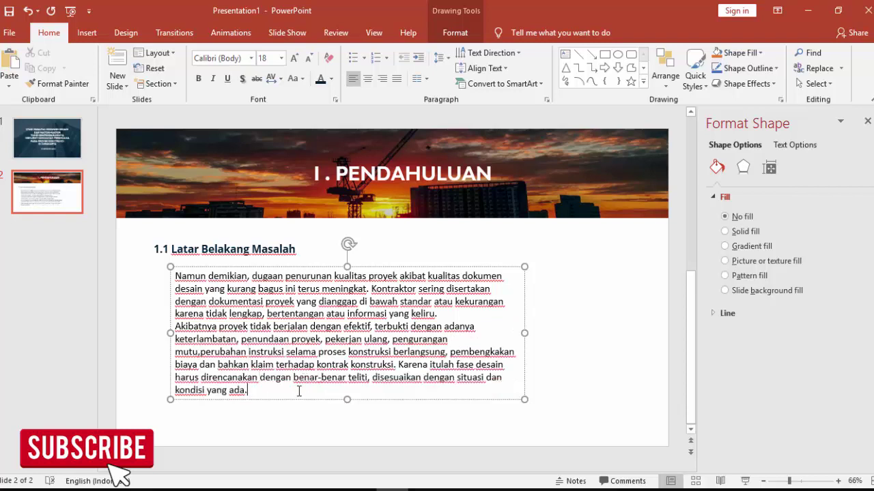
Make the paragraph 12 pt Open Sans in a dark colour, justified, in a narrower box.
{"action": "left_click", "coordinate": [280, 58]}
{"action": "left_click", "coordinate": [265, 138]}
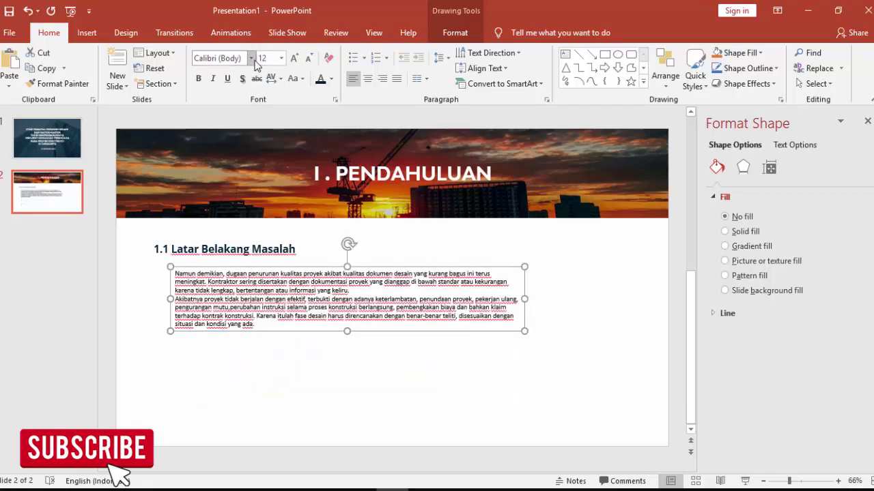
{"action": "left_click", "coordinate": [251, 58]}
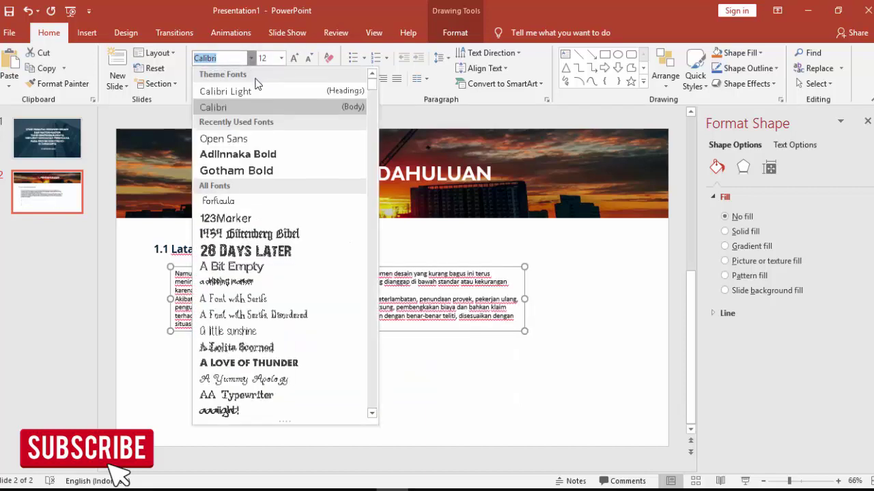
{"action": "left_click", "coordinate": [242, 136]}
{"action": "left_click_drag", "start_coordinate": [525, 299], "coordinate": [384, 306]}
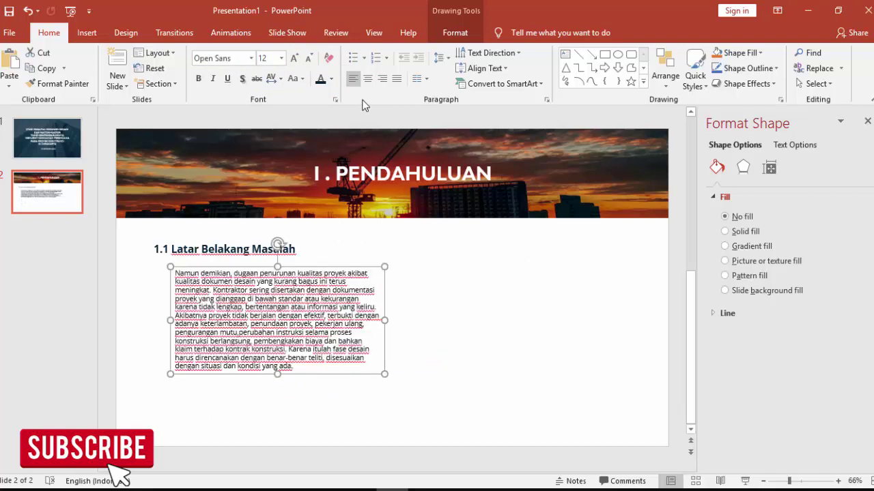
{"action": "left_click", "coordinate": [332, 79]}
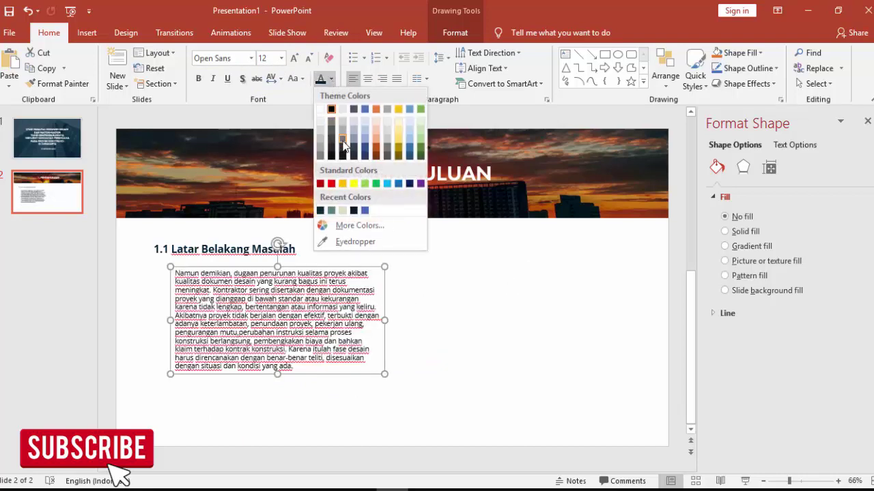
{"action": "left_click", "coordinate": [331, 139]}
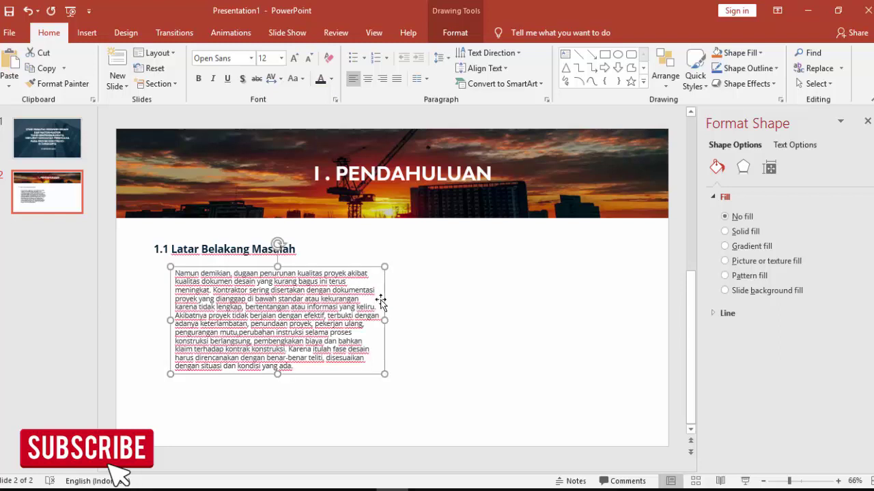
{"action": "left_click", "coordinate": [397, 78]}
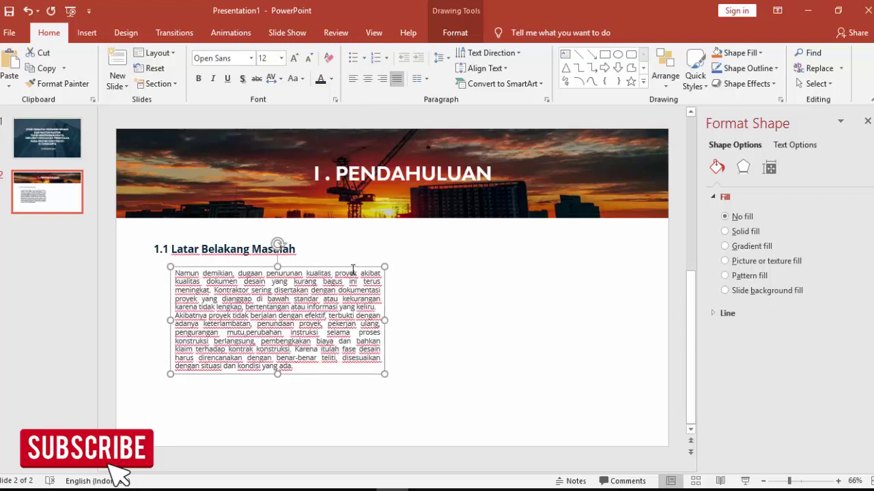
{"action": "left_click_drag", "start_coordinate": [353, 270], "coordinate": [345, 260]}
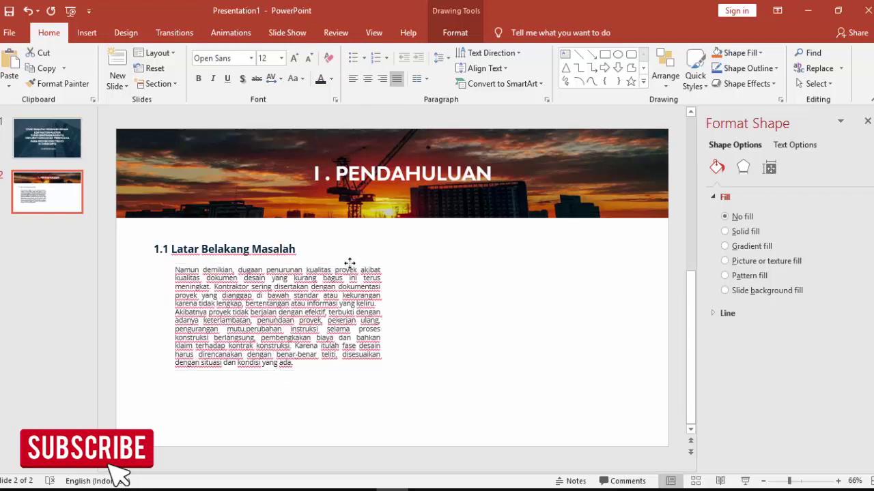
{"action": "left_click", "coordinate": [419, 280]}
Duplicate the 1.1 heading to the right and renumber the copy to 1.2.
{"action": "scroll", "coordinate": [419, 296], "scroll_direction": "down", "scroll_amount": 10}
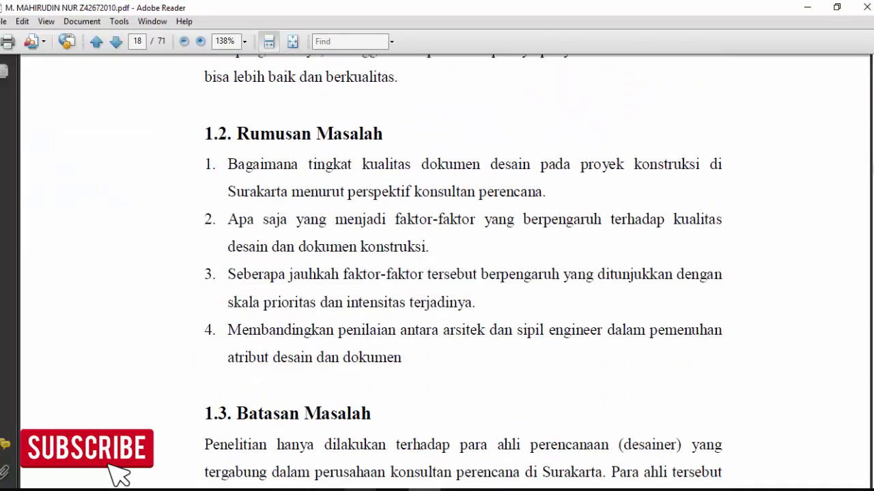
{"action": "key", "text": "alt+Tab"}
{"action": "left_click", "coordinate": [253, 249]}
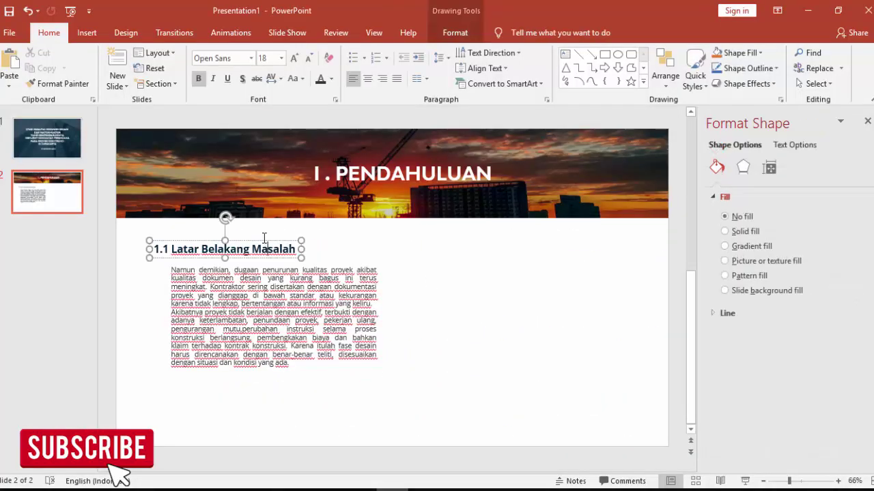
{"action": "left_click", "coordinate": [263, 241]}
{"action": "key", "text": "ctrl+d"}
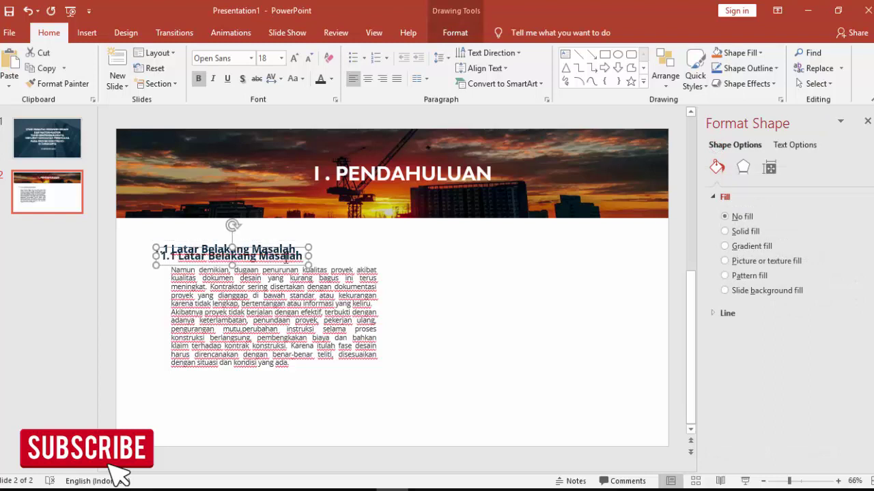
{"action": "left_click_drag", "start_coordinate": [297, 249], "coordinate": [576, 249]}
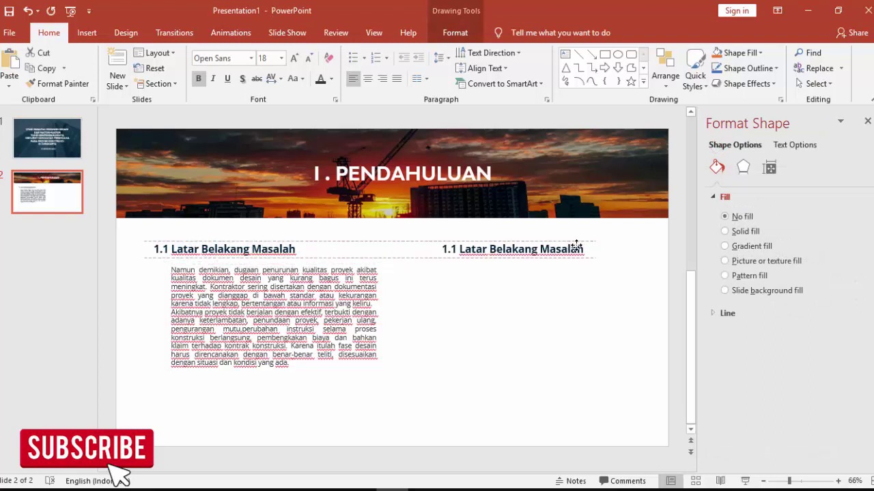
{"action": "left_click", "coordinate": [448, 250]}
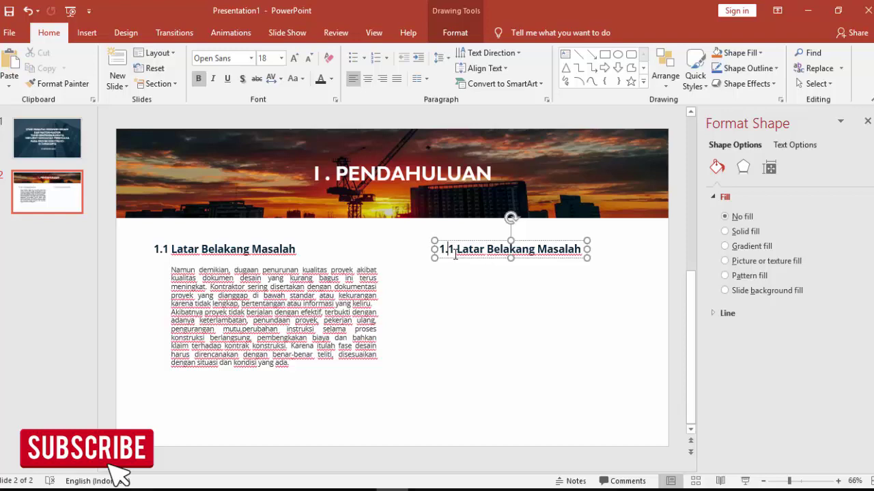
{"action": "key", "text": "Delete"}
{"action": "type", "text": "2"}
Replace the copy's wording with 'Rumusan Masalah' from the PDF, pasted as unformatted text.
{"action": "key", "text": "alt+Tab"}
{"action": "left_click_drag", "start_coordinate": [236, 134], "coordinate": [384, 133]}
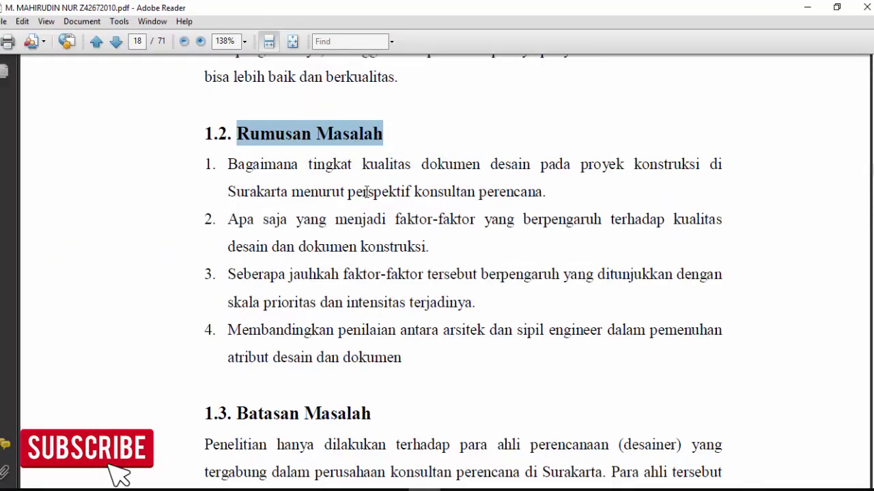
{"action": "key", "text": "alt+Tab"}
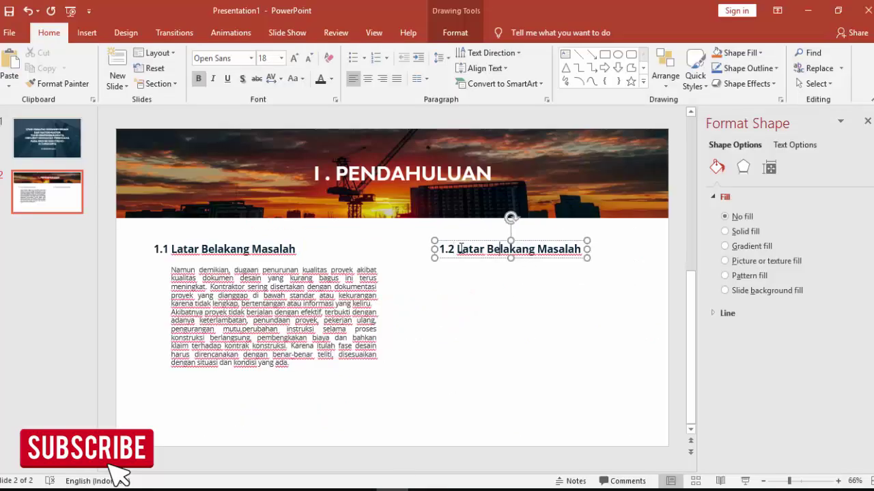
{"action": "left_click_drag", "start_coordinate": [457, 248], "coordinate": [580, 249]}
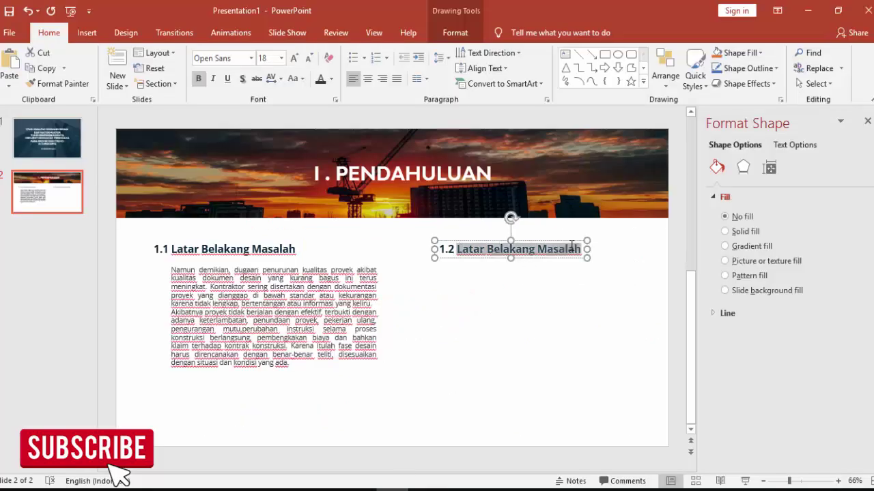
{"action": "left_click", "coordinate": [9, 81]}
{"action": "left_click", "coordinate": [27, 139]}
{"action": "left_click", "coordinate": [343, 209]}
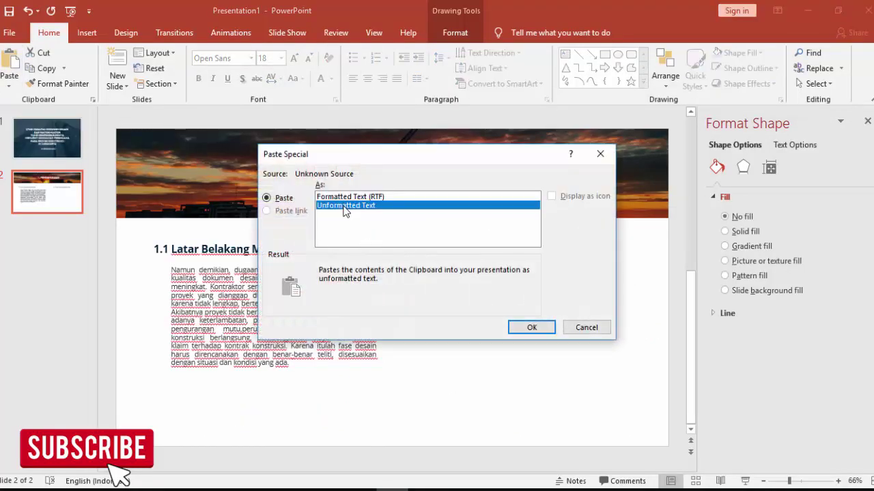
{"action": "left_click", "coordinate": [529, 326]}
Place a copy of the body paragraph under the 1.2 Rumusan Masalah heading.
{"action": "left_click", "coordinate": [414, 308]}
{"action": "left_click", "coordinate": [381, 300]}
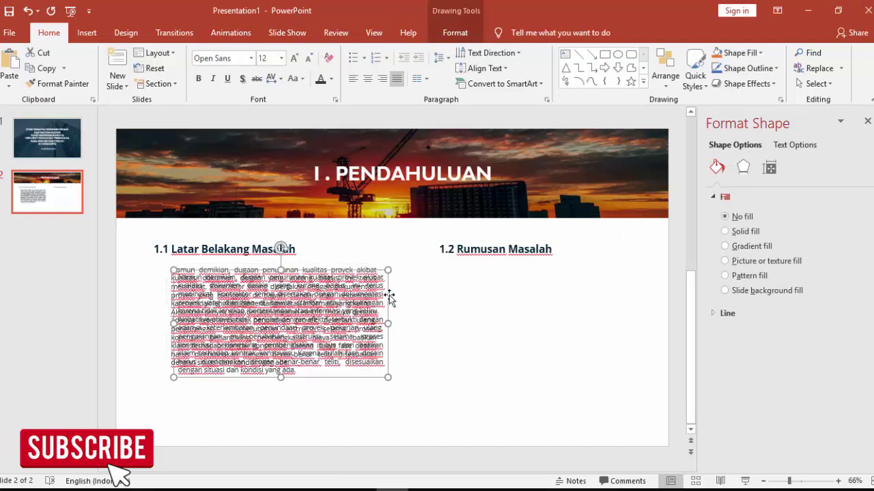
{"action": "left_click_drag", "start_coordinate": [384, 303], "coordinate": [649, 283]}
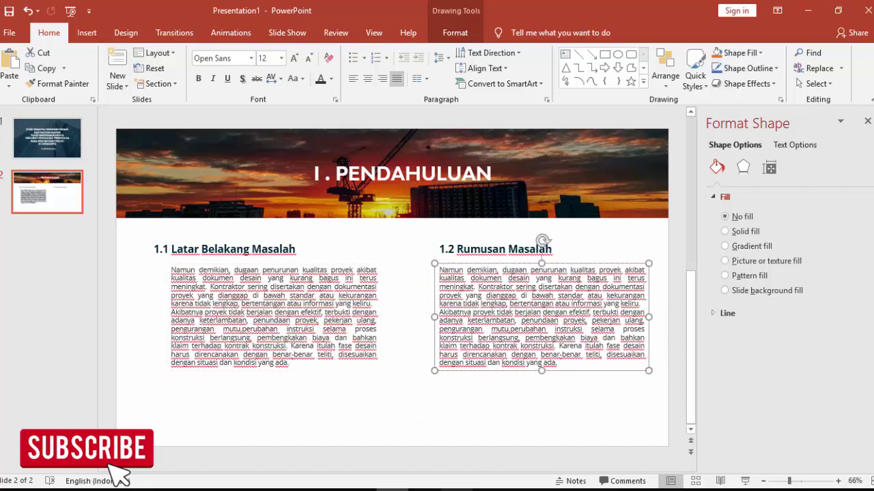
Select numbered items 1 through 4 of the Rumusan Masalah list in the PDF.
{"action": "key", "text": "alt+Tab"}
{"action": "scroll", "coordinate": [363, 372], "scroll_direction": "down", "scroll_amount": 1}
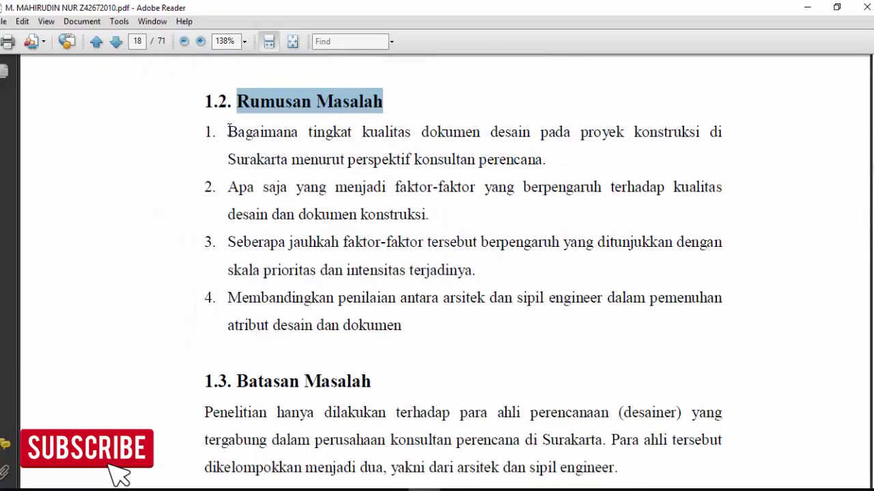
{"action": "mouse_move", "coordinate": [230, 128]}
{"action": "left_mouse_down"}
{"action": "mouse_move", "coordinate": [361, 302]}
{"action": "mouse_move", "coordinate": [393, 321]}
{"action": "left_mouse_up"}
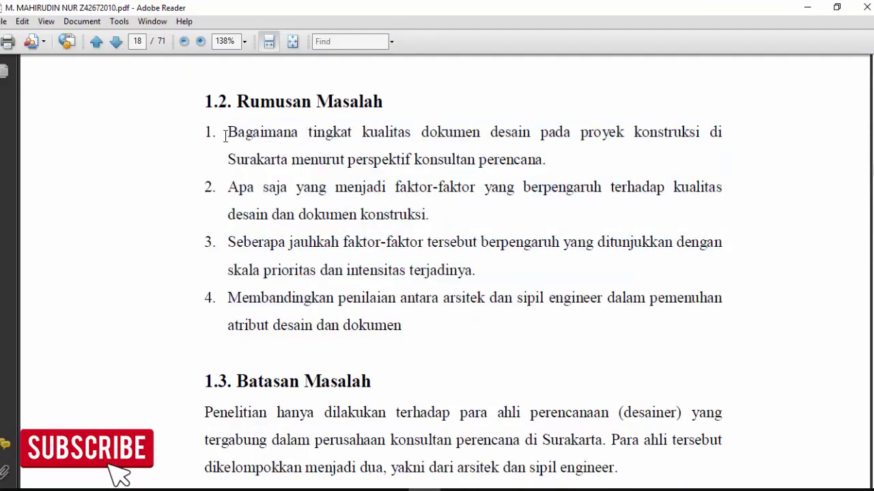
{"action": "left_click_drag", "start_coordinate": [215, 131], "coordinate": [392, 327]}
{"action": "key", "text": "alt+Tab"}
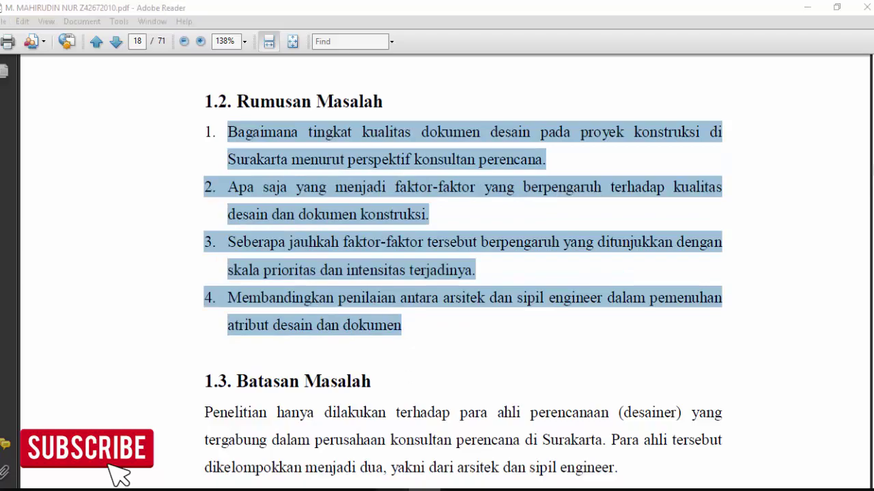
Replace the copied paragraph with the research questions pasted as unformatted text.
{"action": "left_click_drag", "start_coordinate": [439, 271], "coordinate": [557, 363]}
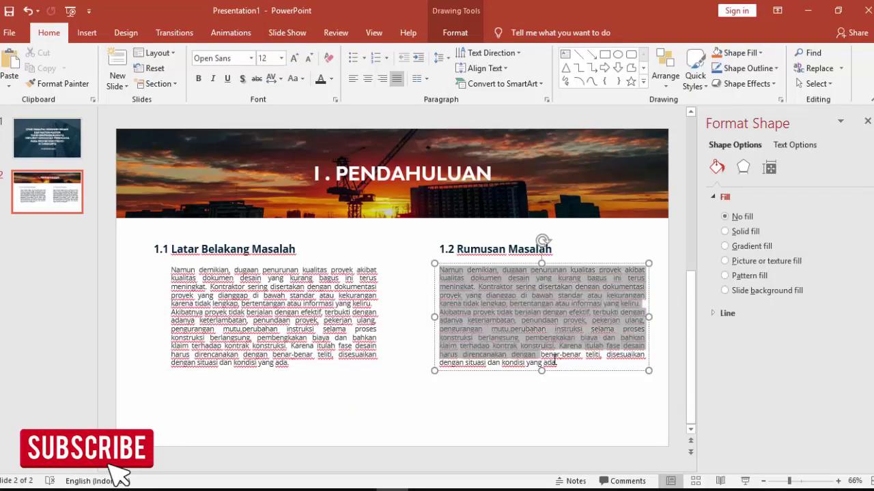
{"action": "key", "text": "Delete"}
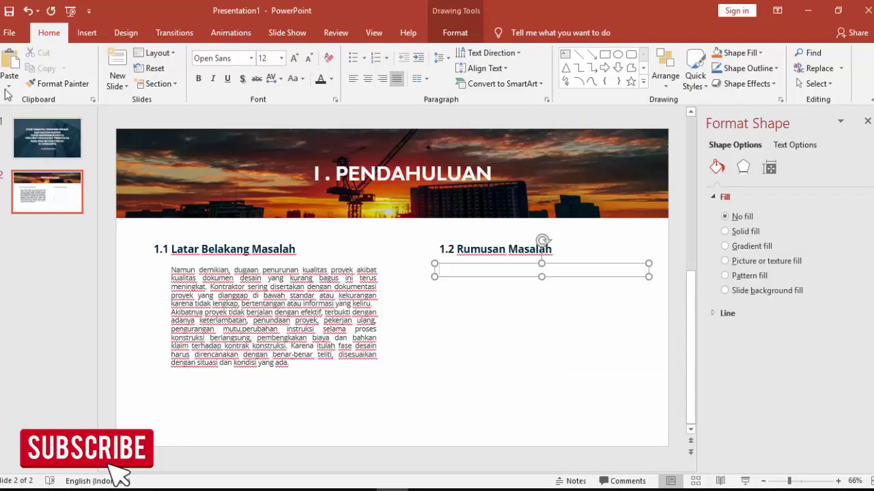
{"action": "left_click", "coordinate": [8, 85]}
{"action": "left_click", "coordinate": [30, 141]}
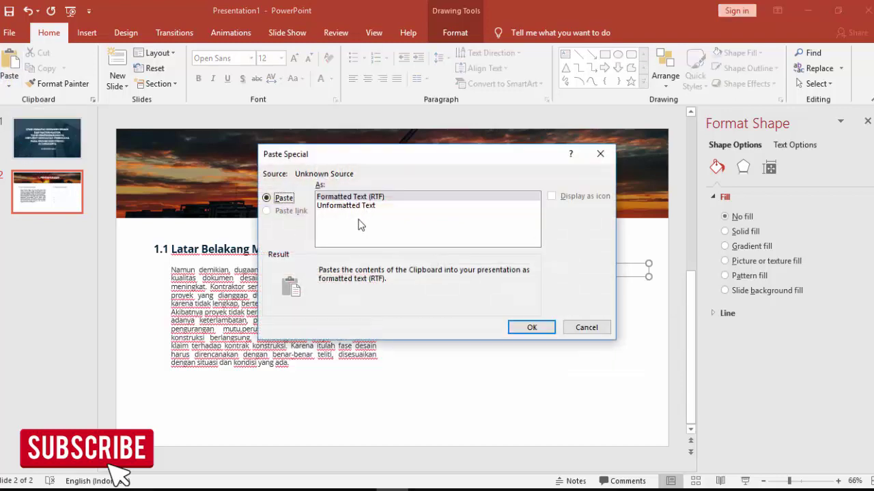
{"action": "left_click", "coordinate": [341, 205]}
{"action": "key", "text": "Return"}
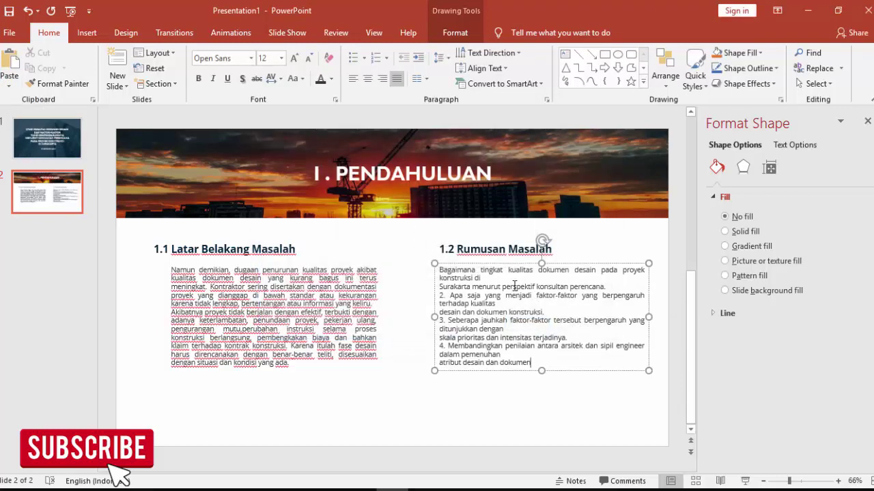
Strip the old 2., 3. and 4. numbers and join the stray last line.
{"action": "left_click", "coordinate": [451, 295]}
{"action": "key", "text": "BackSpace"}
{"action": "key", "text": "BackSpace"}
{"action": "key", "text": "BackSpace"}
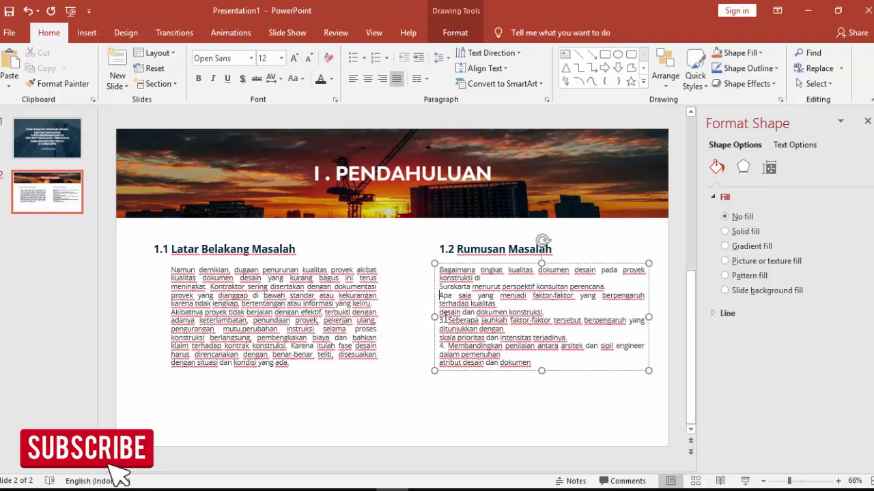
{"action": "key", "text": "BackSpace"}
{"action": "key", "text": "BackSpace"}
{"action": "key", "text": "BackSpace"}
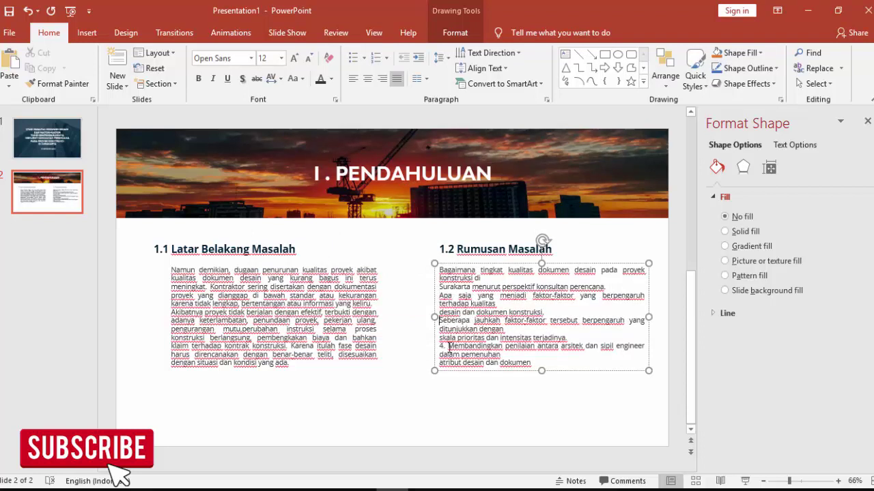
{"action": "left_click", "coordinate": [449, 346]}
{"action": "key", "text": "BackSpace"}
{"action": "key", "text": "BackSpace"}
{"action": "key", "text": "BackSpace"}
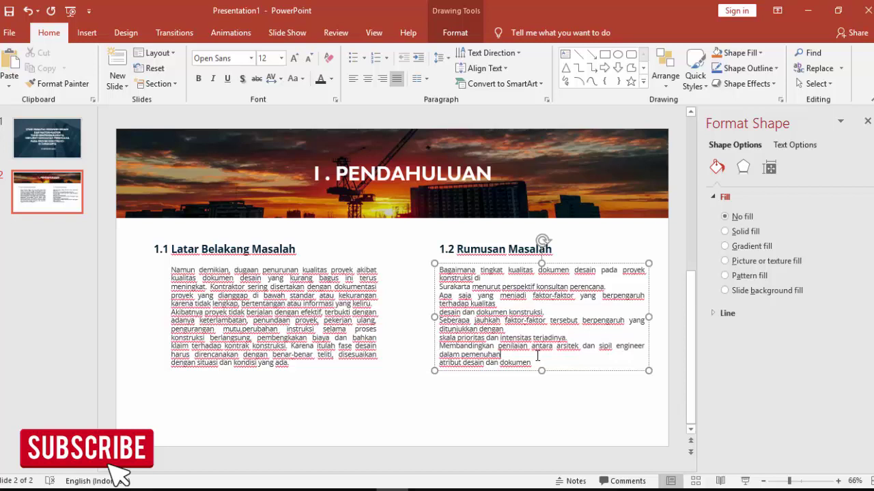
{"action": "left_click", "coordinate": [536, 355]}
{"action": "key", "text": "Delete"}
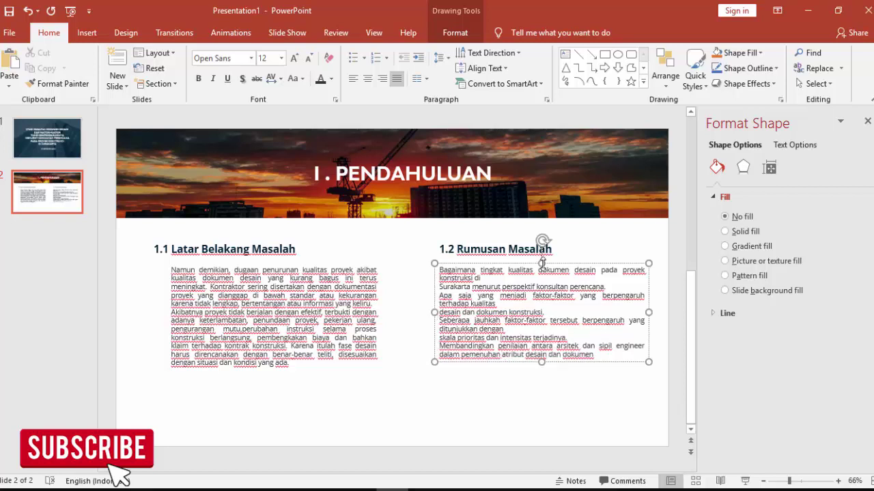
Apply Numbering and rejoin the broken lines into items 3 and 4.
{"action": "left_click", "coordinate": [375, 58]}
{"action": "left_click", "coordinate": [618, 287]}
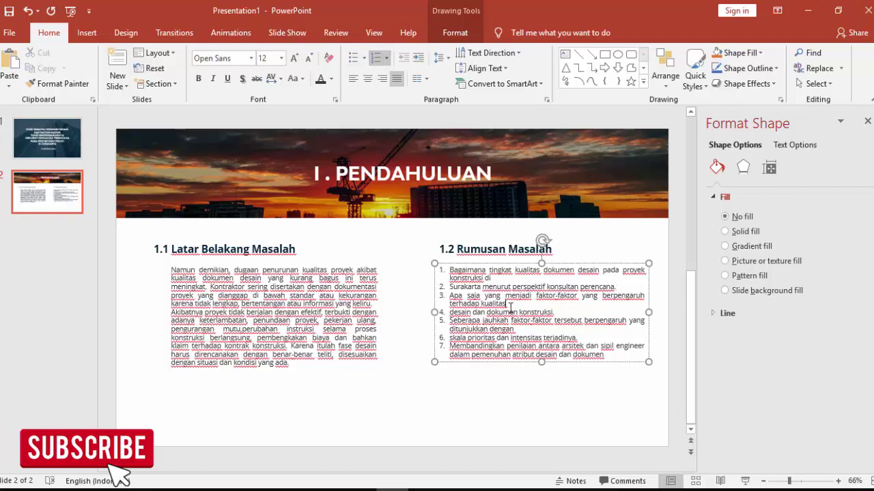
{"action": "key", "text": "Delete"}
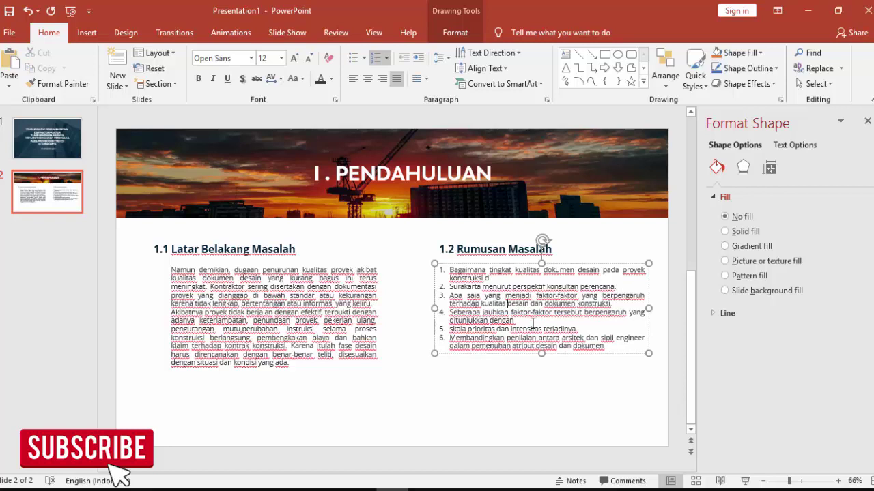
{"action": "left_click", "coordinate": [533, 324]}
{"action": "key", "text": "Delete"}
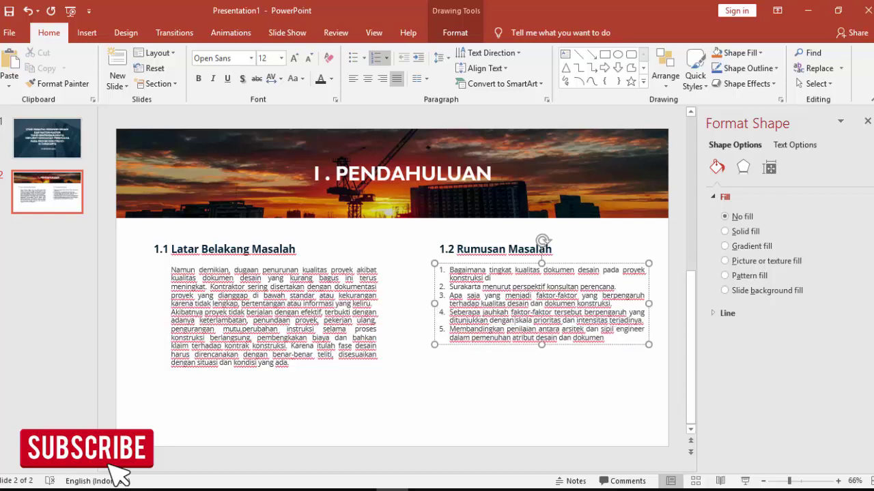
Nudge the 1.2 Rumusan Masalah heading slightly left to line up with the list.
{"action": "left_click", "coordinate": [598, 361]}
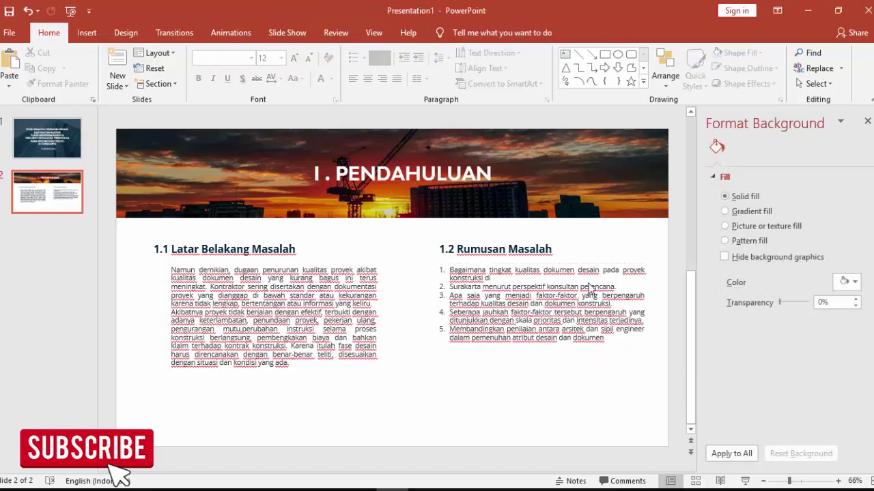
{"action": "left_click", "coordinate": [548, 272]}
{"action": "left_click", "coordinate": [490, 367]}
{"action": "left_click", "coordinate": [511, 295]}
{"action": "left_click", "coordinate": [484, 250]}
{"action": "left_click_drag", "start_coordinate": [490, 240], "coordinate": [470, 242]}
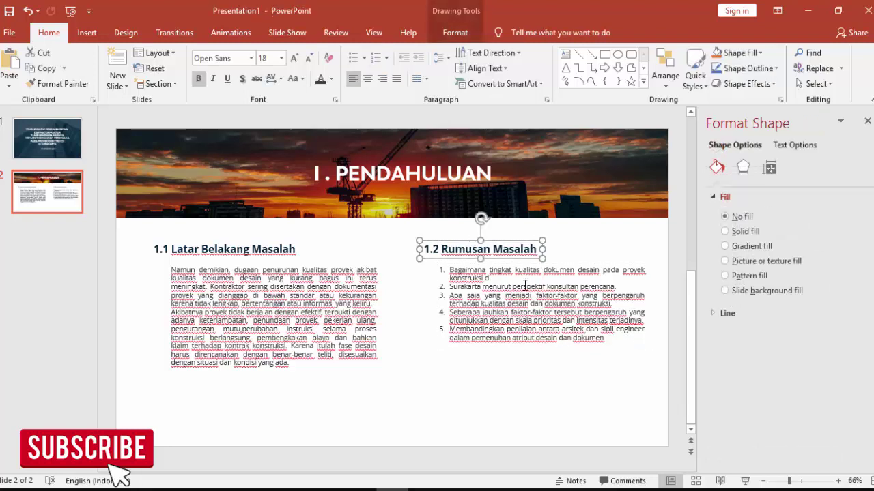
Add a new slide 3 and delete its title and content placeholders.
{"action": "right_click", "coordinate": [42, 232]}
{"action": "left_click", "coordinate": [76, 273]}
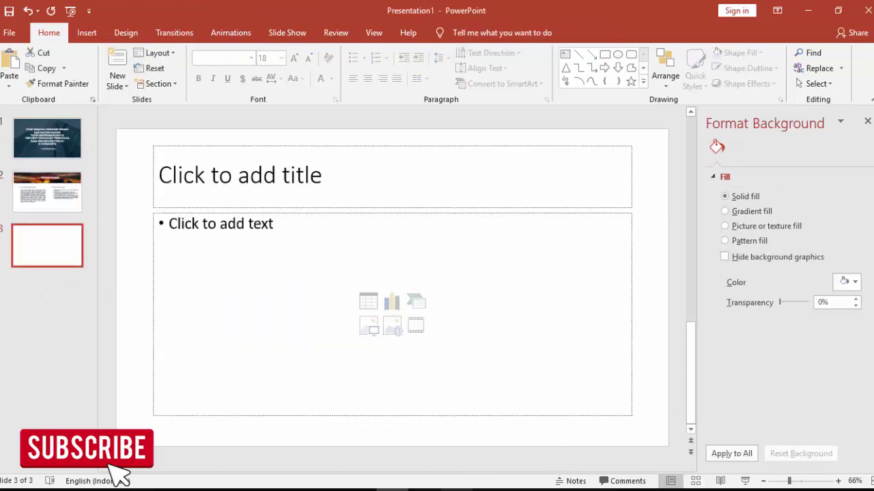
{"action": "left_click", "coordinate": [376, 216]}
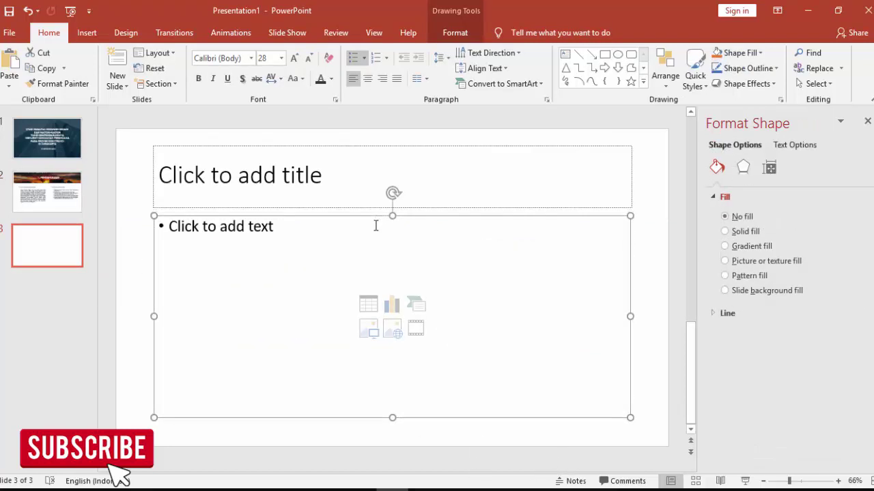
{"action": "key", "text": "Delete"}
{"action": "left_click", "coordinate": [377, 211]}
{"action": "key", "text": "Delete"}
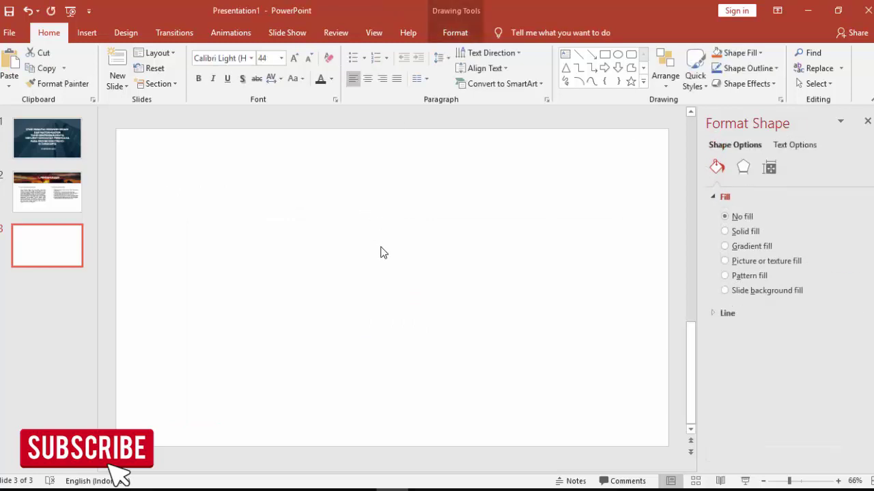
Draw a tall rectangle down the left edge and place a wider copy beside it.
{"action": "left_click", "coordinate": [87, 33]}
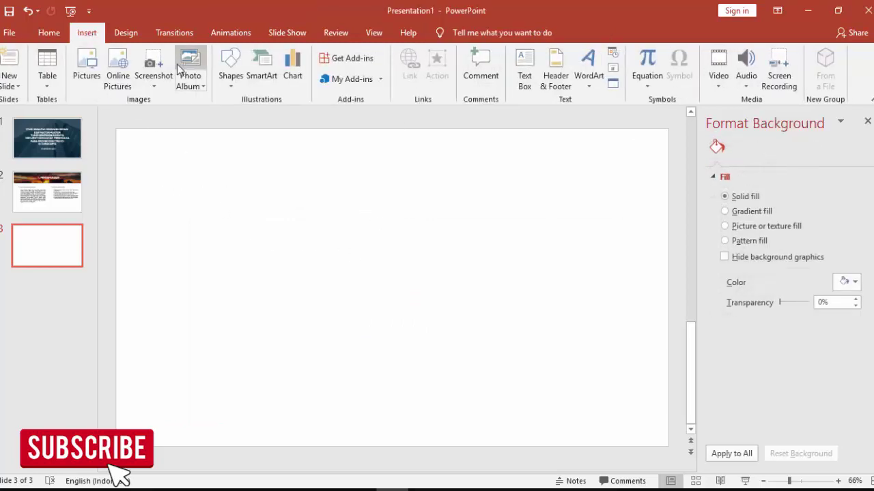
{"action": "left_click", "coordinate": [230, 68]}
{"action": "left_click", "coordinate": [266, 114]}
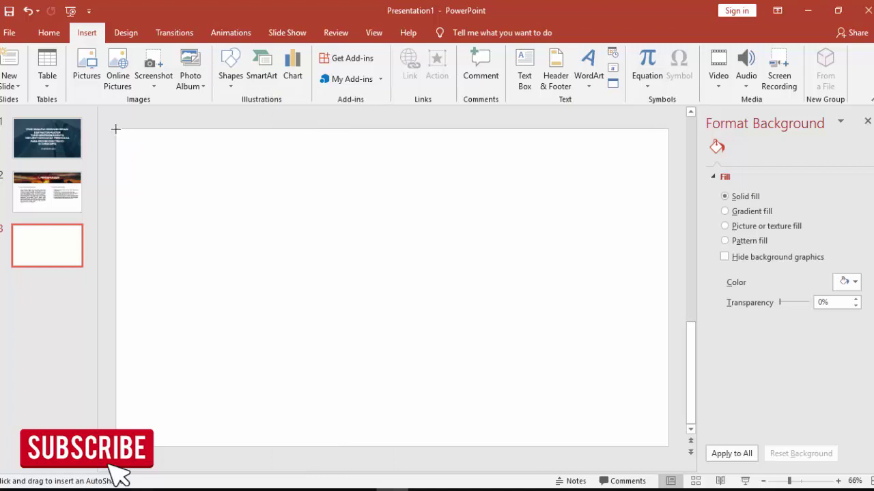
{"action": "left_click_drag", "start_coordinate": [116, 129], "coordinate": [213, 452]}
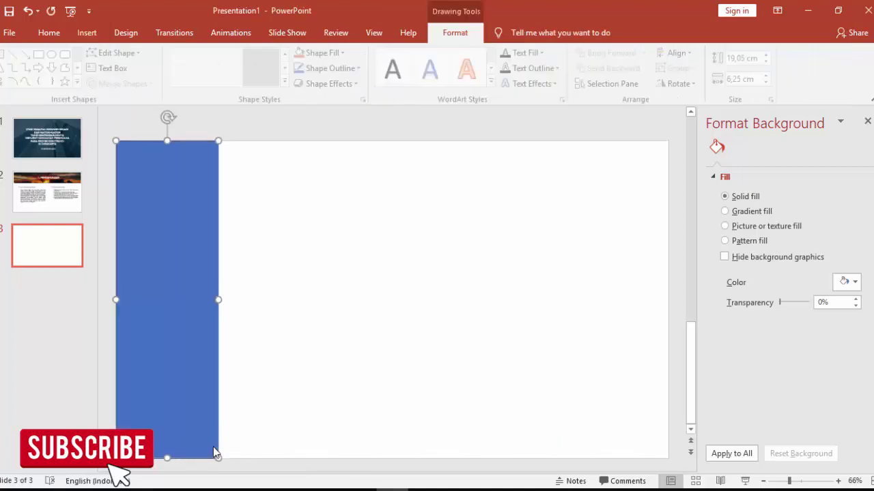
{"action": "left_click_drag", "start_coordinate": [236, 353], "coordinate": [286, 343]}
{"action": "left_click_drag", "start_coordinate": [319, 302], "coordinate": [332, 301]}
Give the left rectangle no outline and a dark gray fill.
{"action": "left_click", "coordinate": [178, 256]}
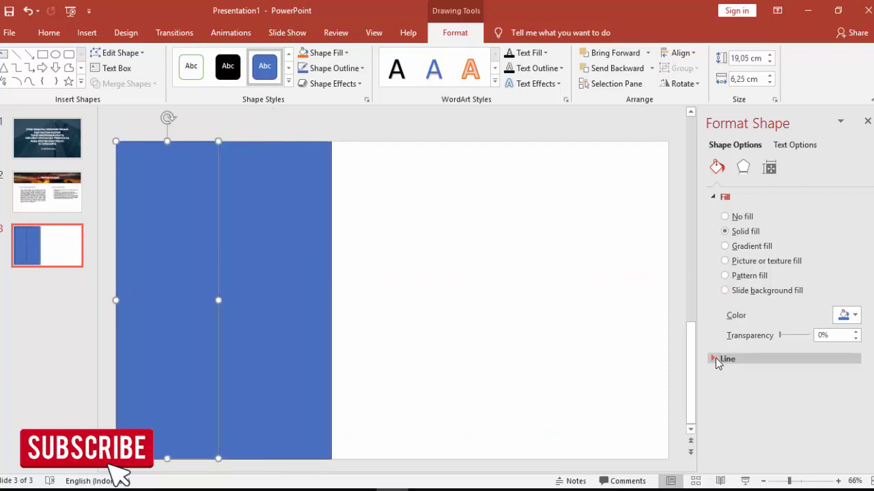
{"action": "left_click", "coordinate": [716, 359]}
{"action": "left_click", "coordinate": [749, 379]}
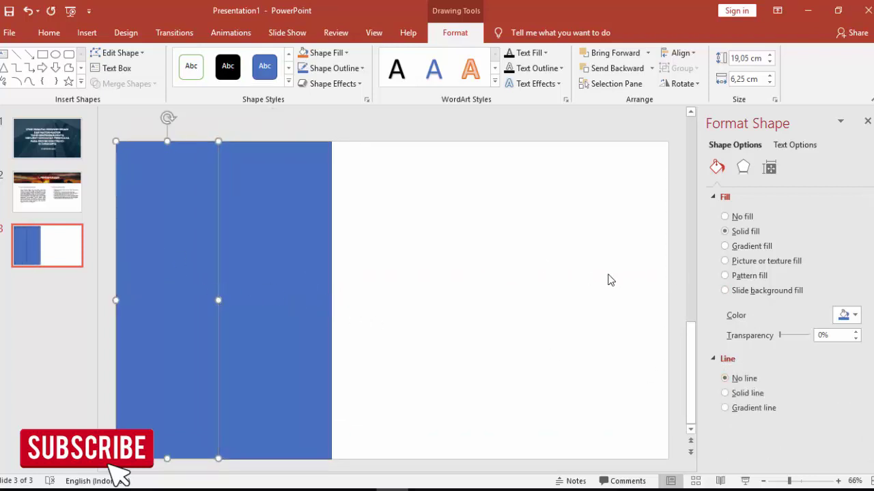
{"action": "left_click", "coordinate": [843, 315]}
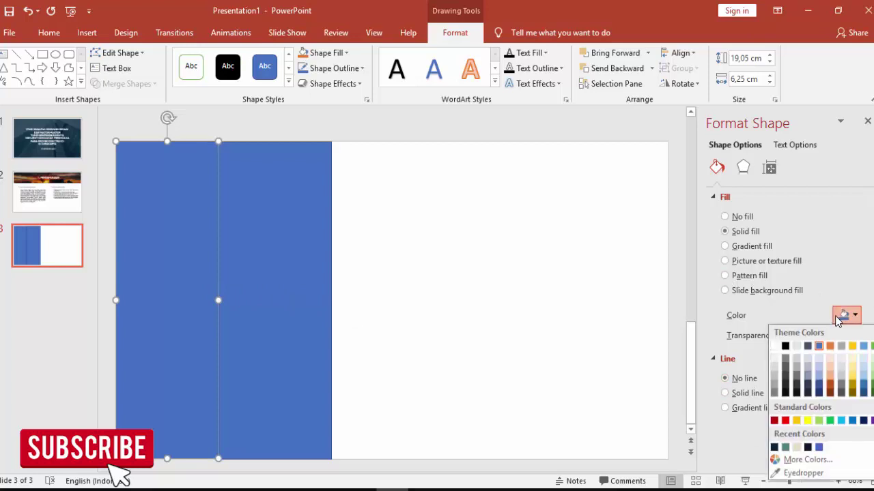
{"action": "left_click", "coordinate": [786, 448]}
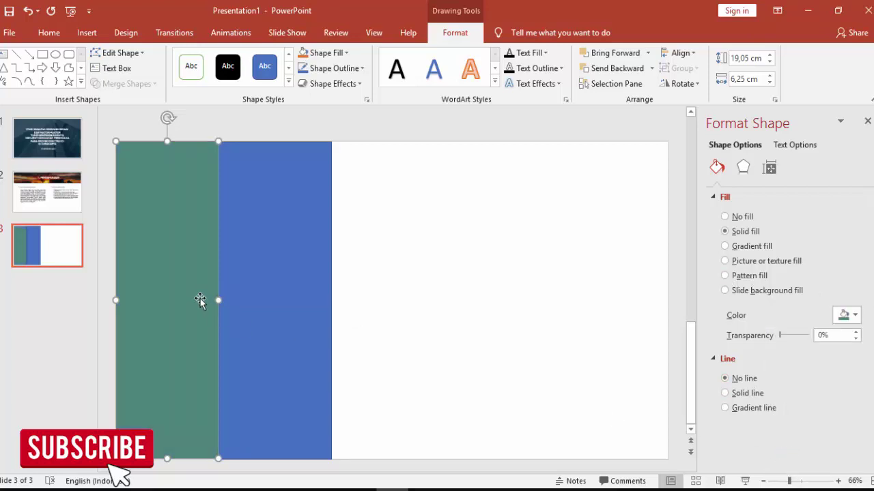
{"action": "left_click", "coordinate": [844, 316]}
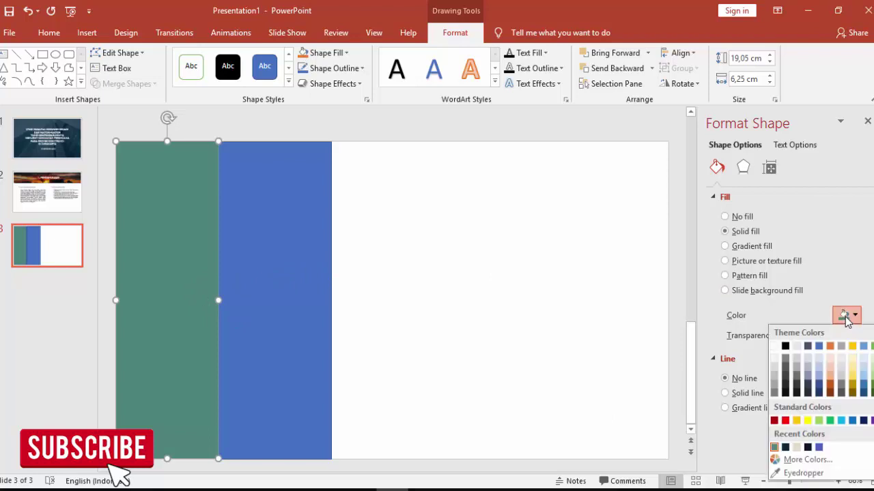
{"action": "left_click", "coordinate": [785, 380]}
Widen the blue strip to 7.58 cm.
{"action": "left_click", "coordinate": [267, 297]}
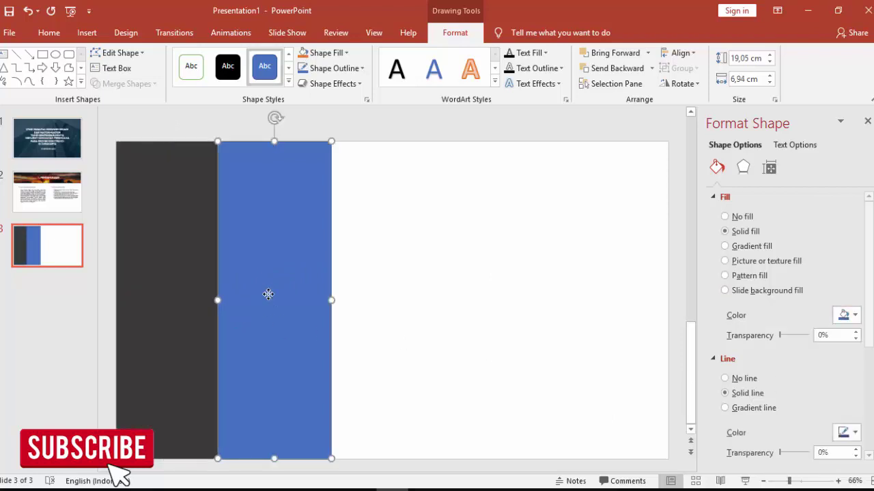
{"action": "left_click", "coordinate": [338, 307]}
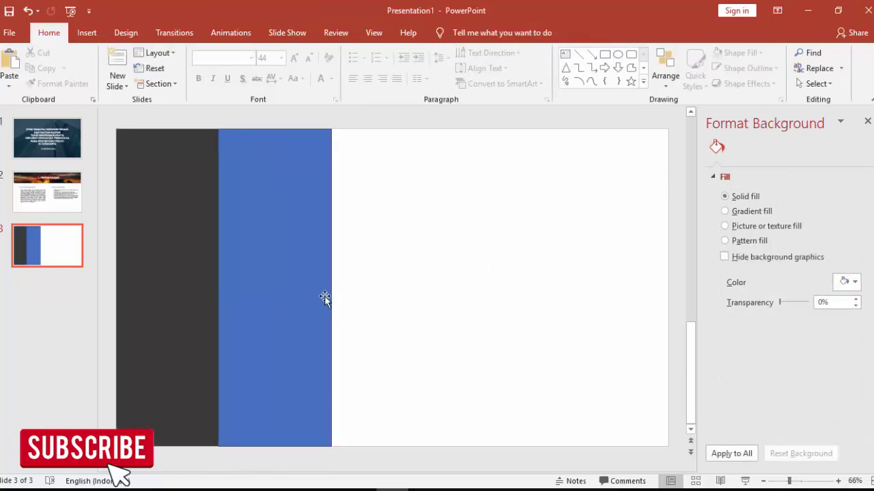
{"action": "left_click", "coordinate": [329, 298]}
{"action": "left_click_drag", "start_coordinate": [331, 300], "coordinate": [342, 300]}
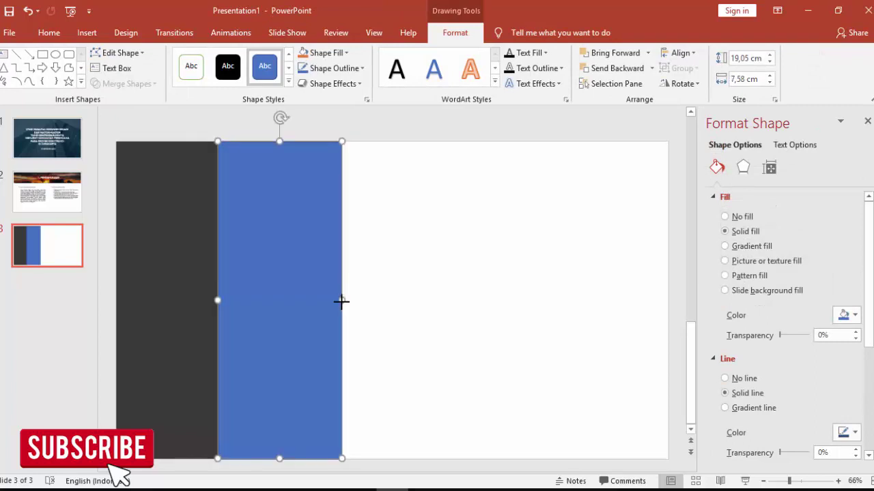
Fill the blue strip with the crane-and-building photo from a file.
{"action": "left_click", "coordinate": [746, 260]}
{"action": "left_click", "coordinate": [744, 329]}
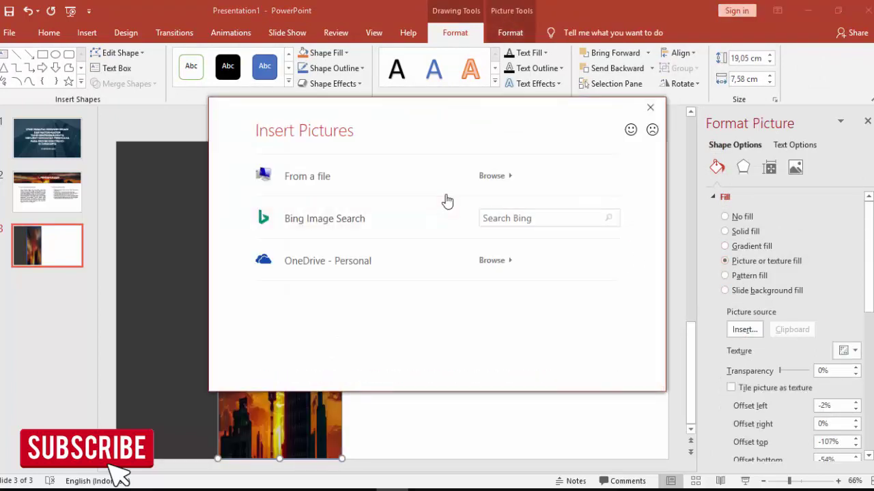
{"action": "left_click", "coordinate": [447, 198]}
{"action": "scroll", "coordinate": [379, 186], "scroll_direction": "down", "scroll_amount": 2}
{"action": "scroll", "coordinate": [377, 186], "scroll_direction": "down", "scroll_amount": 2}
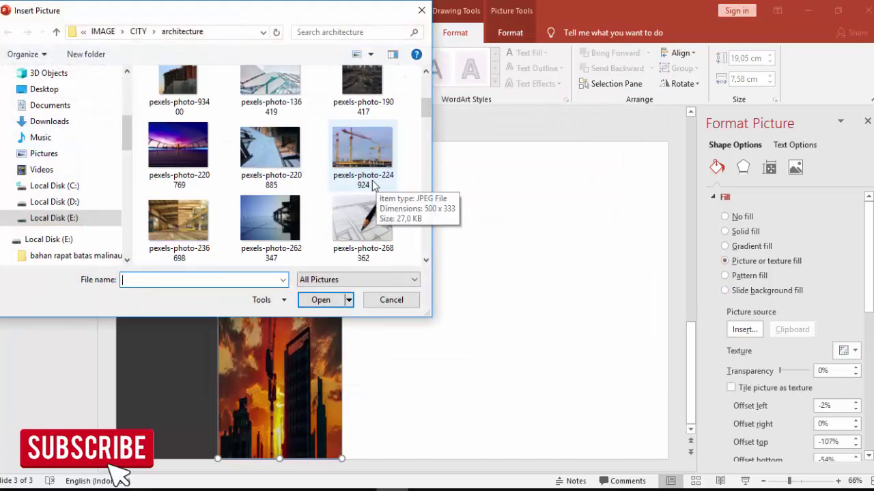
{"action": "scroll", "coordinate": [374, 194], "scroll_direction": "down", "scroll_amount": 3}
{"action": "scroll", "coordinate": [364, 185], "scroll_direction": "down", "scroll_amount": 2}
{"action": "scroll", "coordinate": [333, 184], "scroll_direction": "down", "scroll_amount": 3}
{"action": "scroll", "coordinate": [332, 183], "scroll_direction": "down", "scroll_amount": 3}
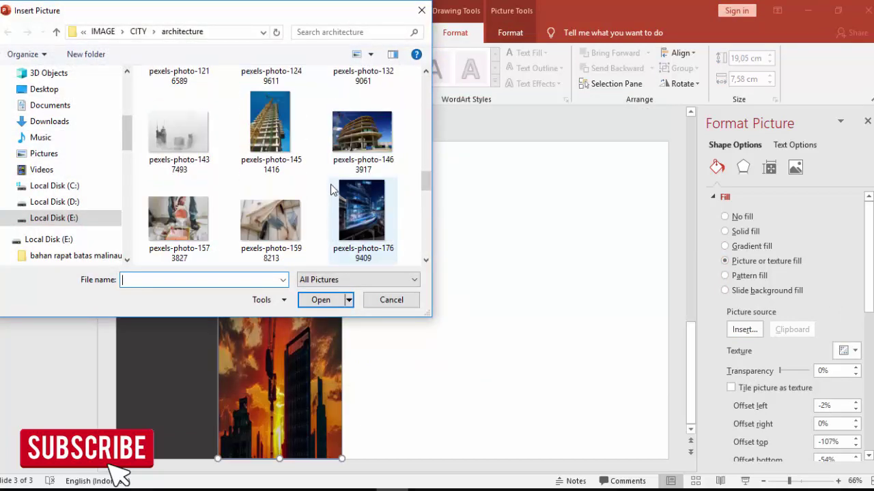
{"action": "left_click", "coordinate": [270, 127]}
{"action": "left_click", "coordinate": [321, 300]}
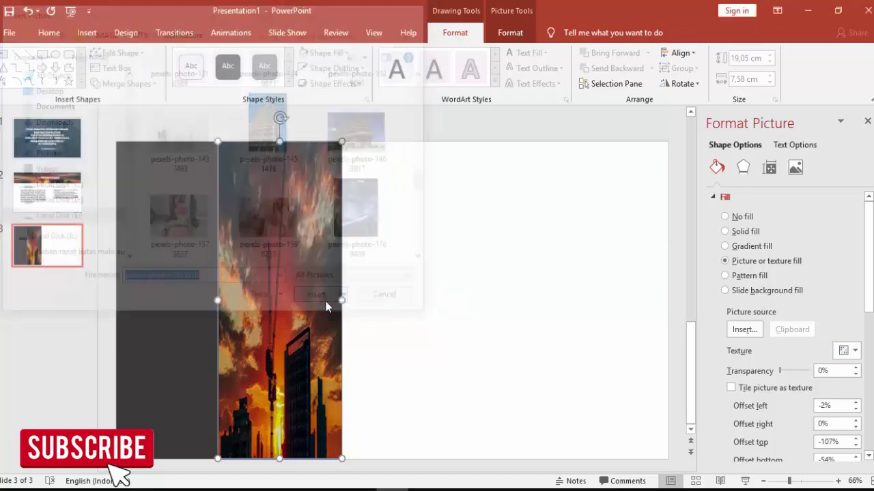
Frame the photo with offsets left -16%, right -10%, top -4%, bottom -1%.
{"action": "left_click", "coordinate": [855, 409]}
{"action": "left_click", "coordinate": [856, 408]}
{"action": "left_click", "coordinate": [856, 408]}
{"action": "left_click", "coordinate": [856, 409]}
{"action": "left_click", "coordinate": [856, 427]}
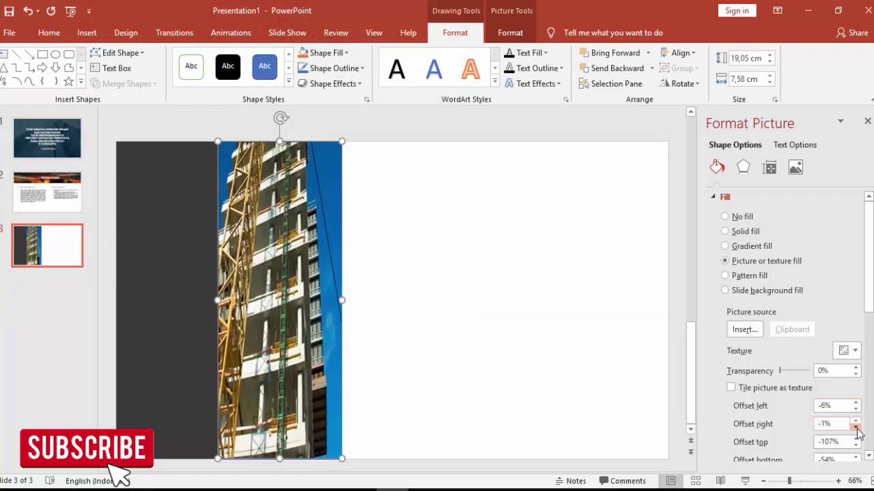
{"action": "left_click", "coordinate": [856, 427]}
{"action": "left_click", "coordinate": [856, 427]}
{"action": "left_click", "coordinate": [855, 427]}
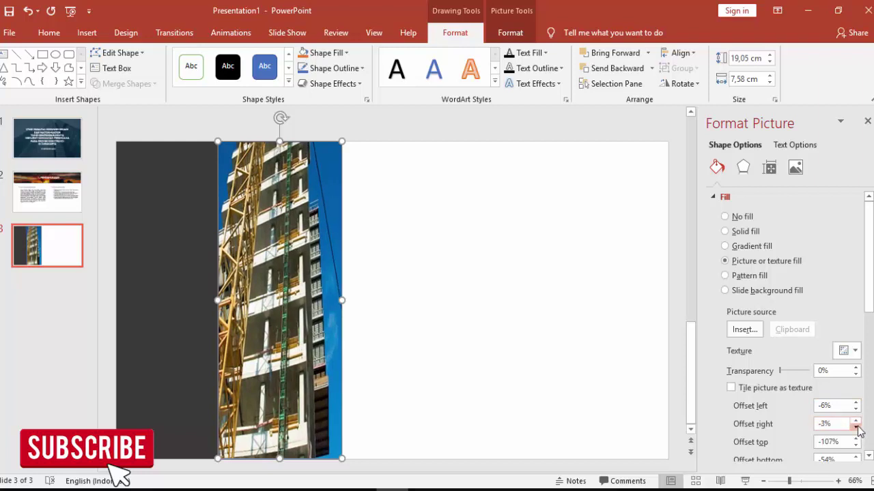
{"action": "left_click", "coordinate": [856, 427]}
{"action": "left_click", "coordinate": [856, 427]}
{"action": "left_click", "coordinate": [856, 428]}
{"action": "left_click", "coordinate": [856, 438]}
{"action": "left_click", "coordinate": [856, 440]}
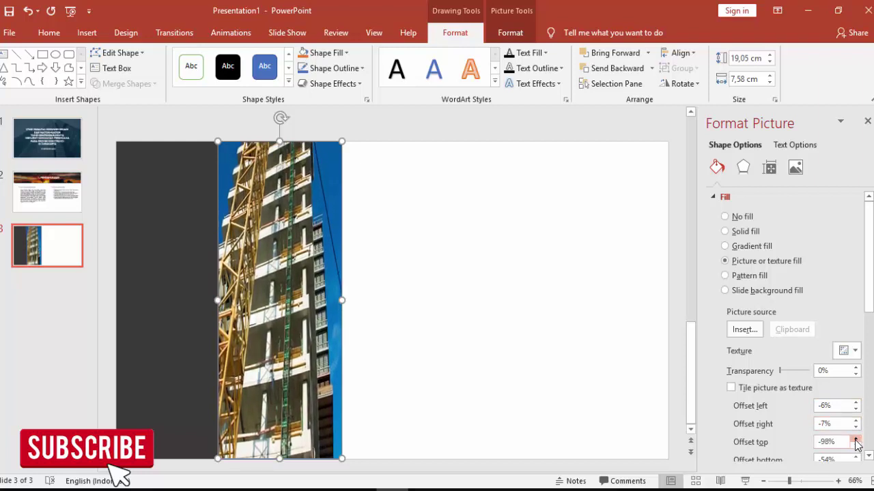
{"action": "left_click", "coordinate": [856, 439]}
{"action": "left_click", "coordinate": [856, 440]}
{"action": "left_click", "coordinate": [856, 440]}
{"action": "left_click", "coordinate": [855, 440]}
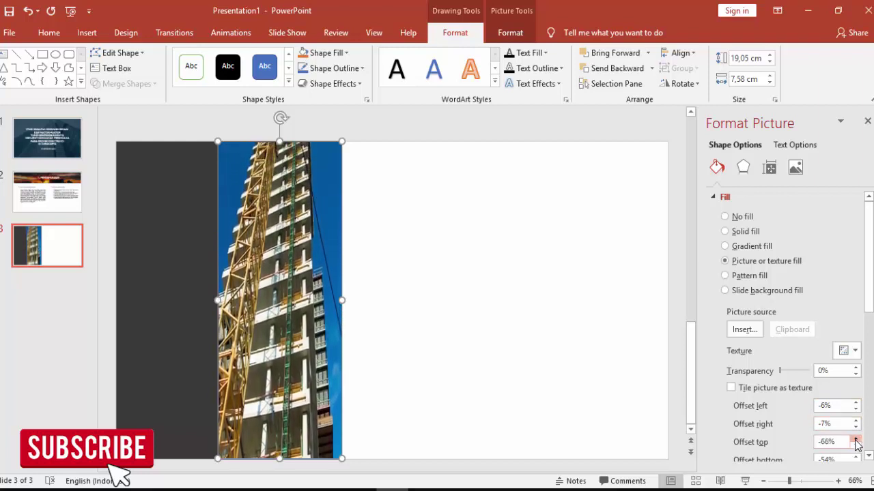
{"action": "left_click", "coordinate": [855, 440]}
{"action": "left_click", "coordinate": [856, 439]}
{"action": "left_click", "coordinate": [856, 439]}
{"action": "left_click", "coordinate": [856, 439]}
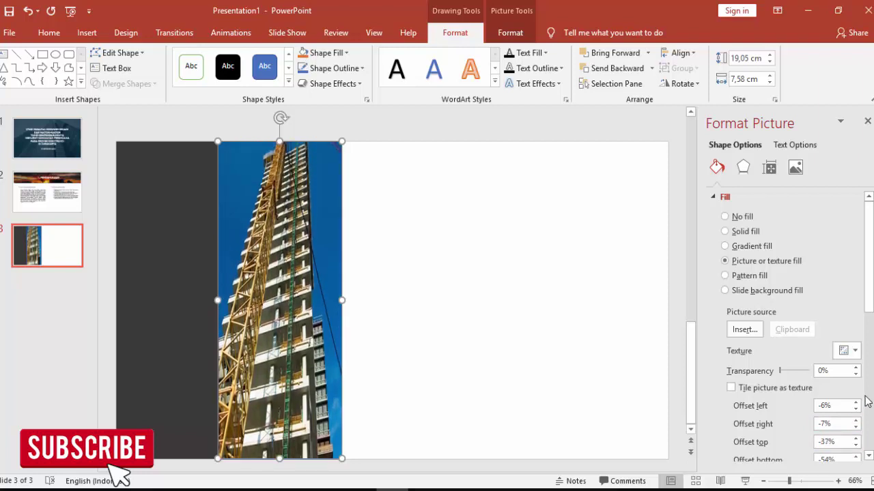
{"action": "scroll", "coordinate": [867, 394], "scroll_direction": "down", "scroll_amount": 3}
{"action": "left_click", "coordinate": [856, 345]}
{"action": "left_click", "coordinate": [856, 346]}
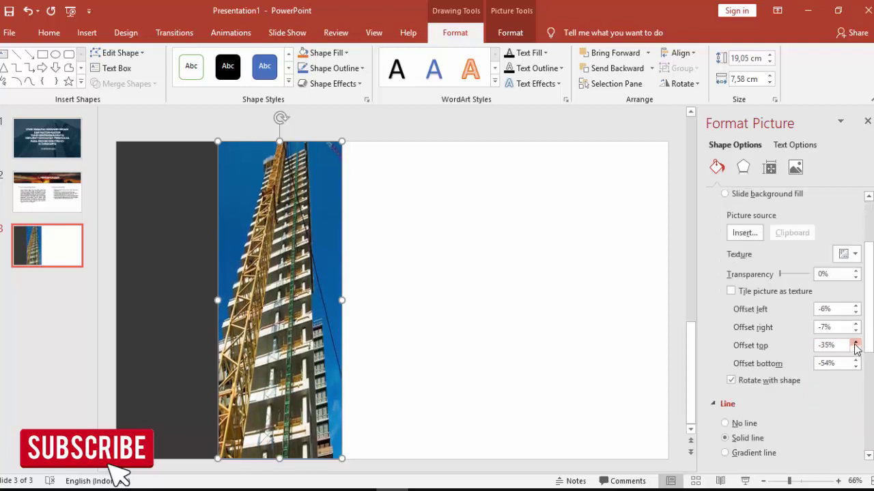
{"action": "left_click", "coordinate": [856, 346]}
{"action": "left_click", "coordinate": [856, 346]}
{"action": "left_click", "coordinate": [856, 345]}
{"action": "left_click", "coordinate": [856, 345]}
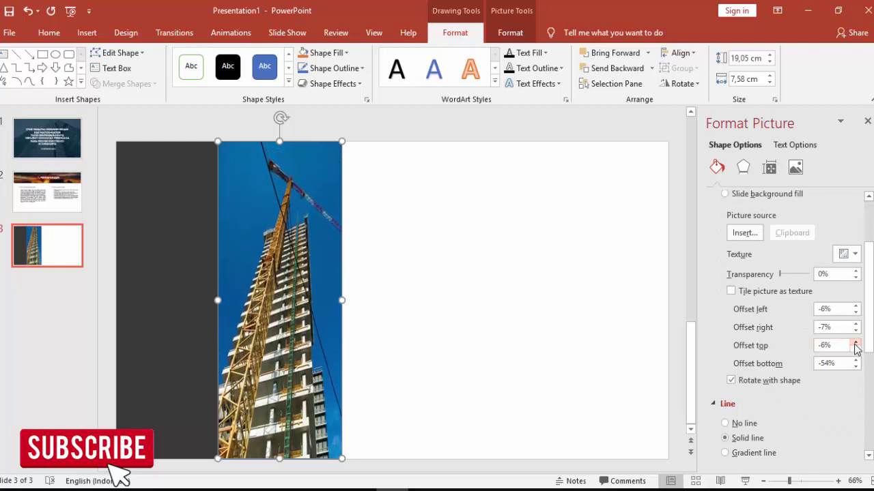
{"action": "left_click", "coordinate": [856, 345]}
{"action": "left_click", "coordinate": [856, 345]}
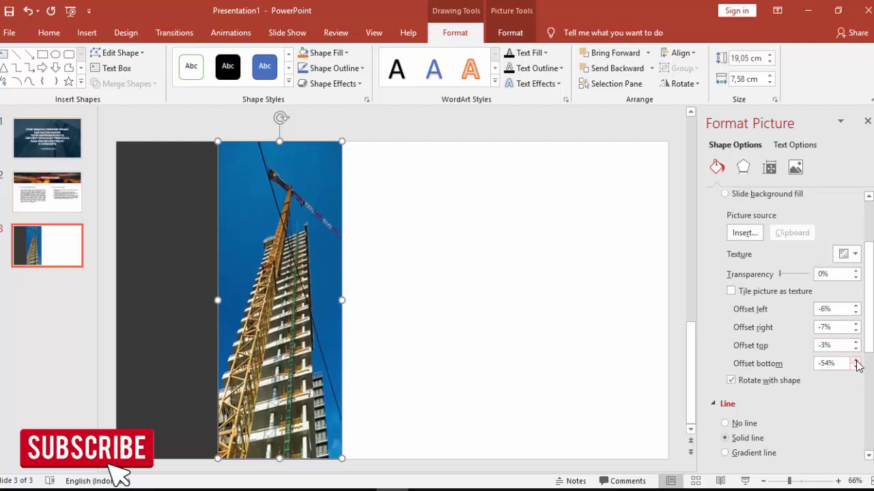
{"action": "left_click", "coordinate": [856, 362]}
{"action": "left_click", "coordinate": [856, 361]}
{"action": "left_click", "coordinate": [856, 362]}
{"action": "left_click", "coordinate": [856, 362]}
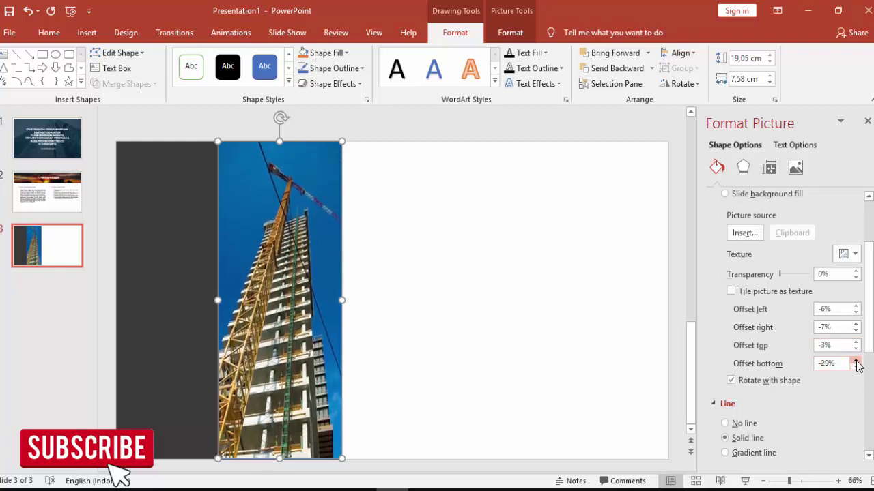
{"action": "left_click", "coordinate": [856, 362]}
{"action": "left_click", "coordinate": [856, 362]}
{"action": "left_click", "coordinate": [856, 362]}
{"action": "left_click", "coordinate": [856, 362]}
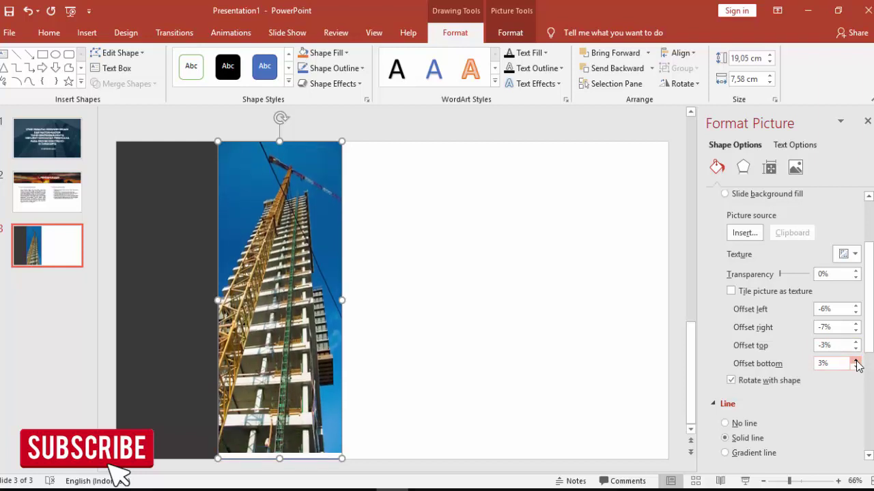
{"action": "left_click", "coordinate": [856, 369]}
{"action": "left_click", "coordinate": [855, 368]}
{"action": "left_click", "coordinate": [856, 368]}
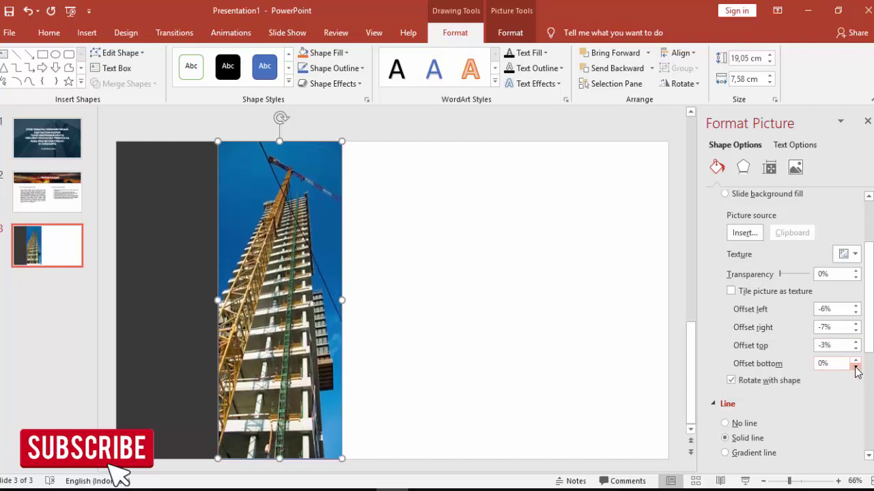
{"action": "left_click", "coordinate": [856, 368]}
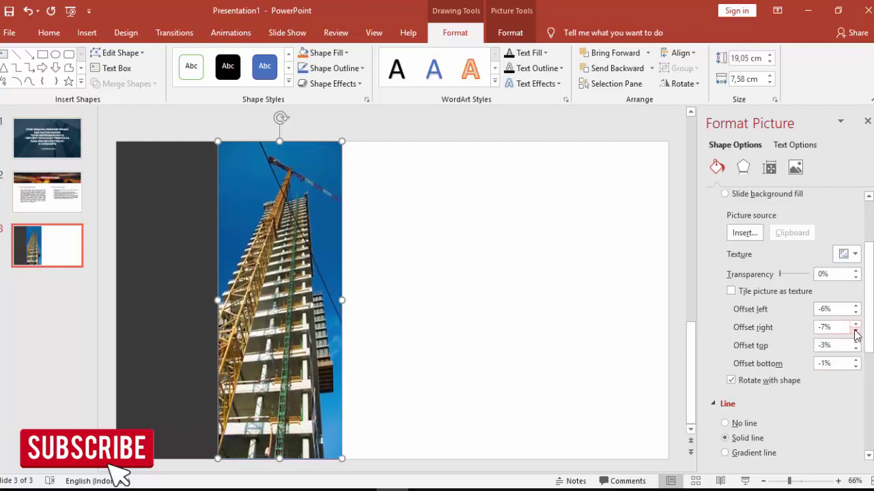
{"action": "left_click", "coordinate": [855, 332]}
{"action": "left_click", "coordinate": [856, 332]}
{"action": "left_click", "coordinate": [856, 331]}
{"action": "left_click", "coordinate": [855, 348]}
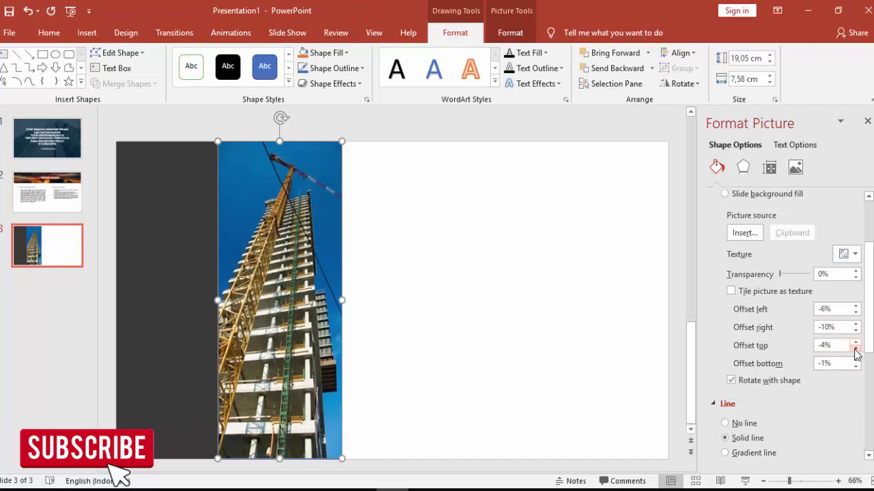
{"action": "left_click", "coordinate": [856, 312]}
{"action": "left_click", "coordinate": [856, 312]}
{"action": "left_click", "coordinate": [856, 312]}
{"action": "left_click", "coordinate": [856, 313]}
{"action": "left_click", "coordinate": [856, 313]}
{"action": "left_click", "coordinate": [856, 313]}
{"action": "left_click", "coordinate": [855, 312]}
{"action": "left_click", "coordinate": [856, 313]}
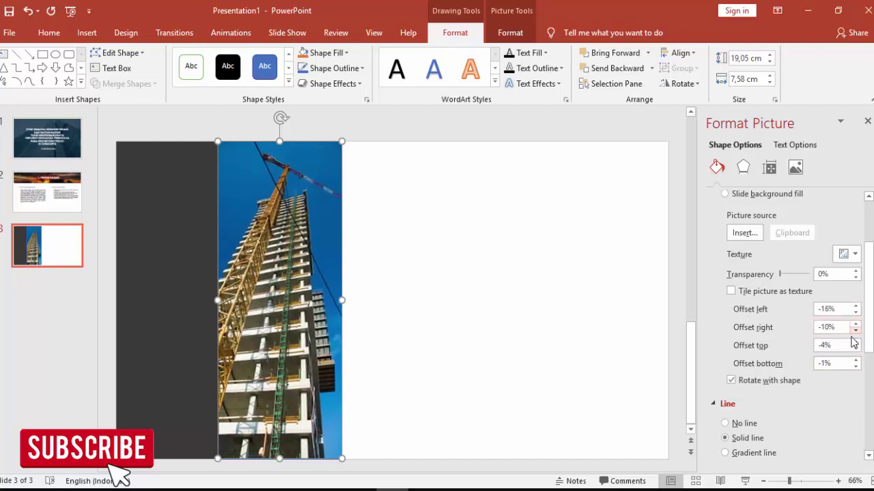
{"action": "left_click", "coordinate": [581, 332]}
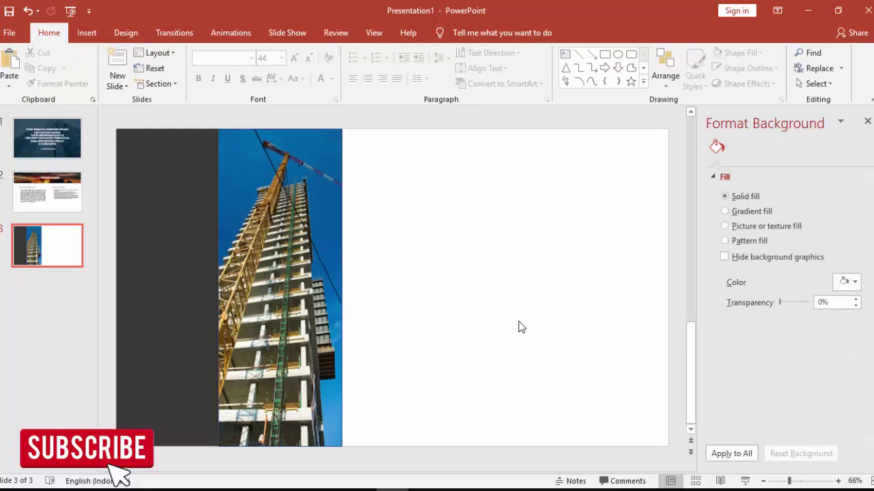
Remove the outline from the photo strip.
{"action": "left_click", "coordinate": [330, 306]}
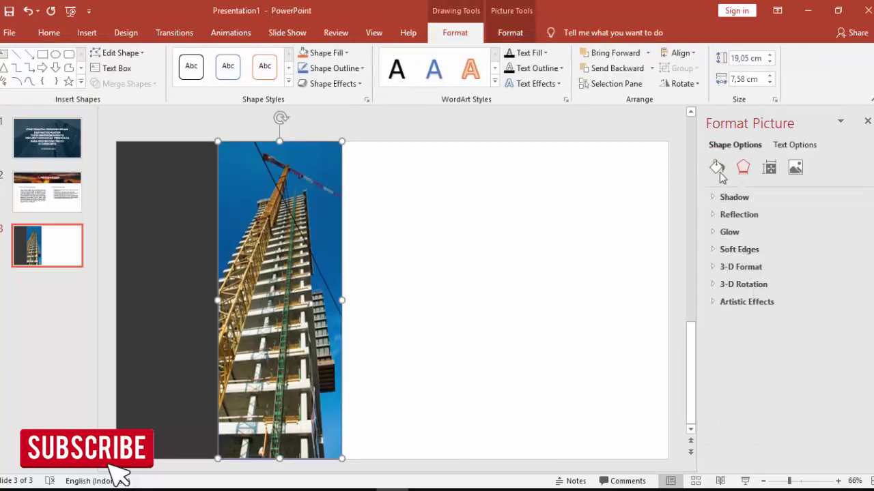
{"action": "left_click", "coordinate": [717, 168]}
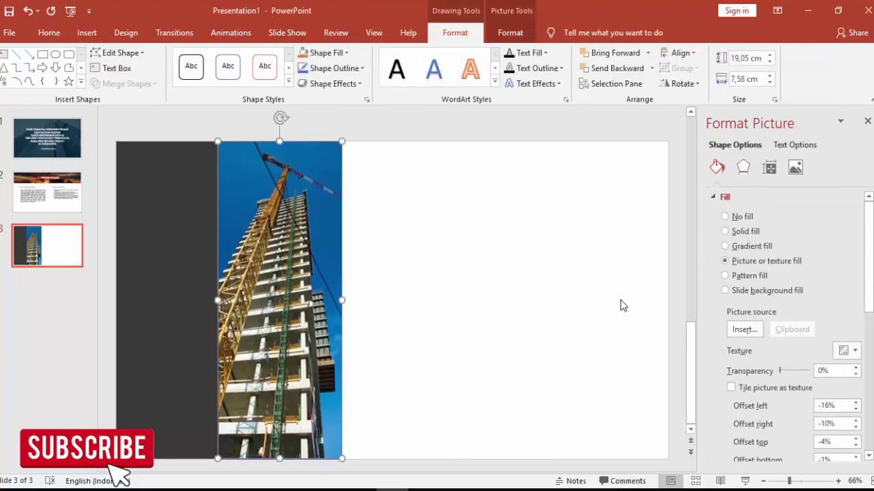
{"action": "left_click", "coordinate": [713, 197]}
{"action": "left_click", "coordinate": [715, 215]}
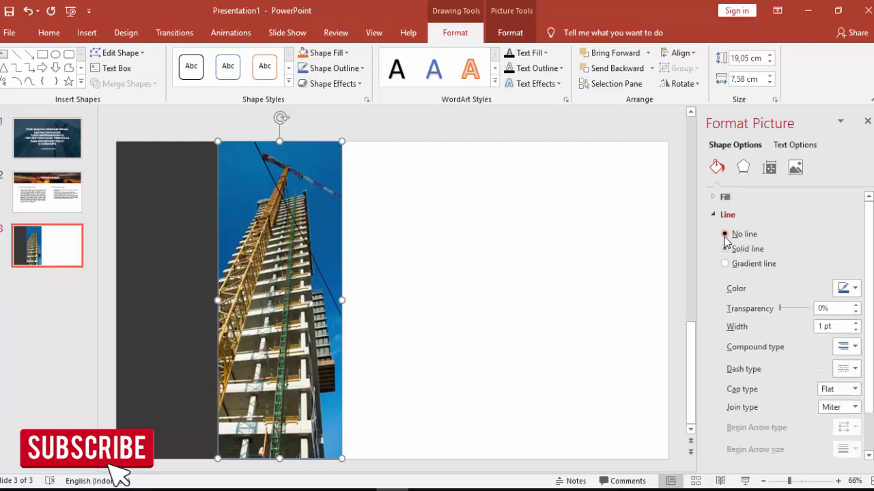
{"action": "left_click", "coordinate": [503, 285]}
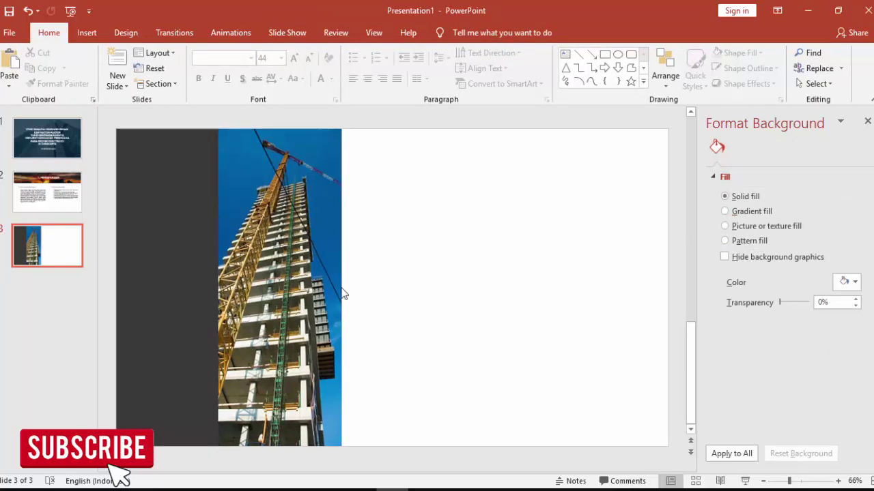
{"action": "left_click", "coordinate": [46, 193]}
{"action": "left_click", "coordinate": [387, 164]}
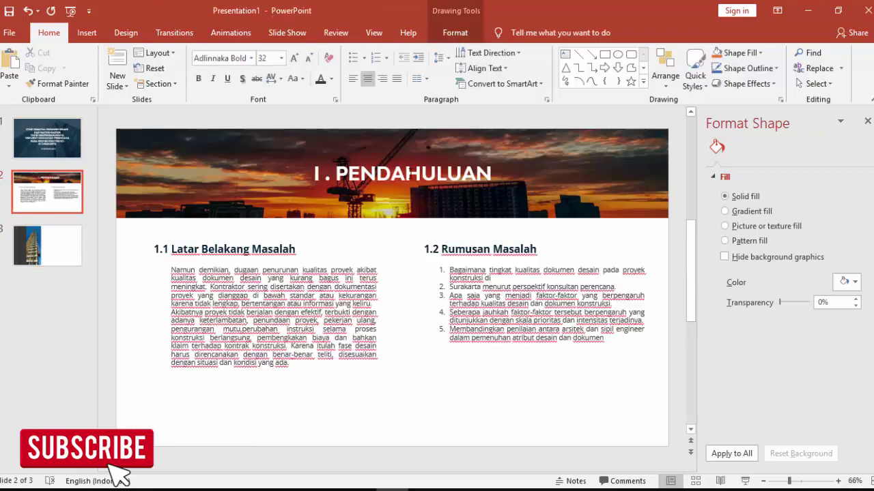
{"action": "left_click", "coordinate": [382, 161]}
{"action": "left_click", "coordinate": [47, 246]}
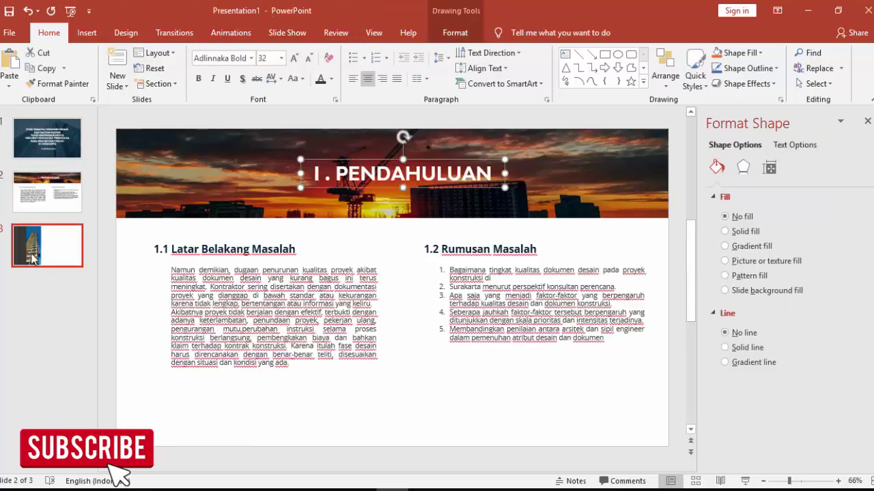
{"action": "key", "text": "ctrl+v"}
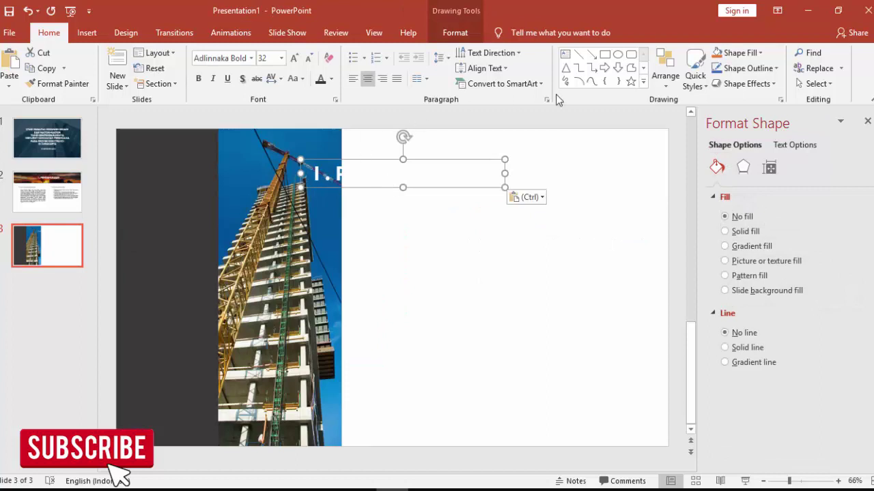
{"action": "left_click", "coordinate": [459, 36]}
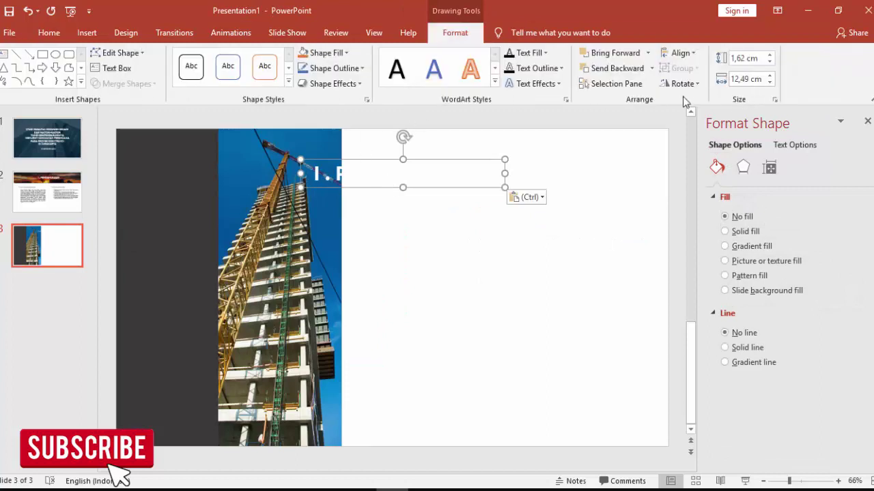
{"action": "left_click", "coordinate": [682, 84]}
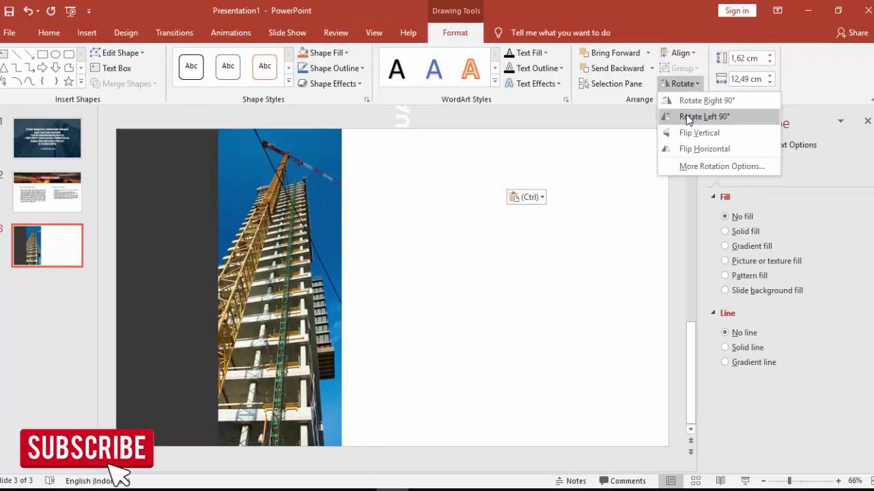
{"action": "left_click", "coordinate": [682, 116]}
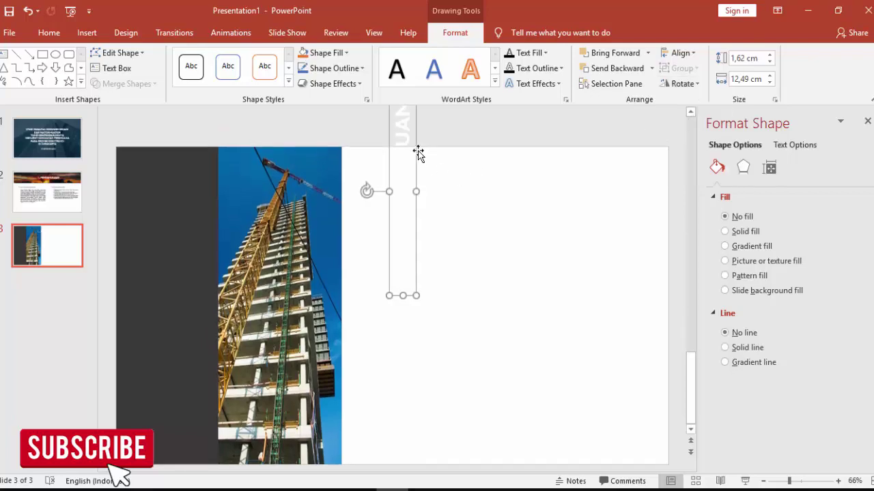
{"action": "left_click_drag", "start_coordinate": [419, 154], "coordinate": [183, 261]}
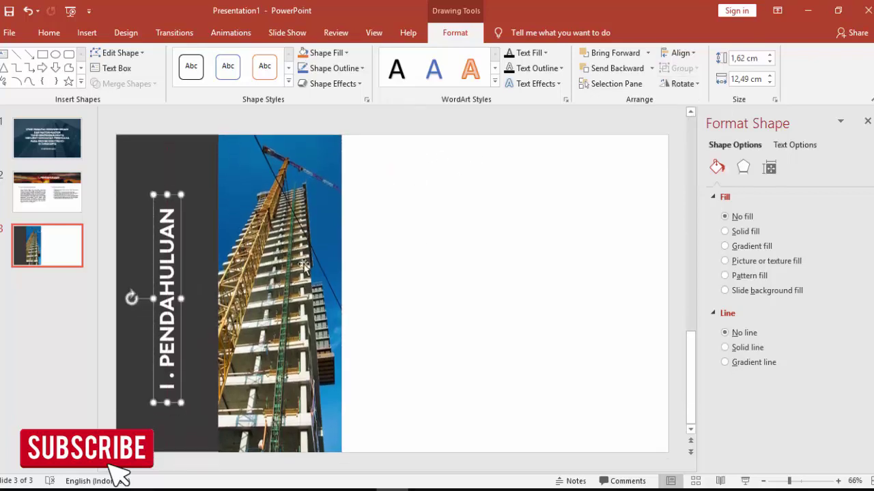
{"action": "left_click", "coordinate": [394, 238]}
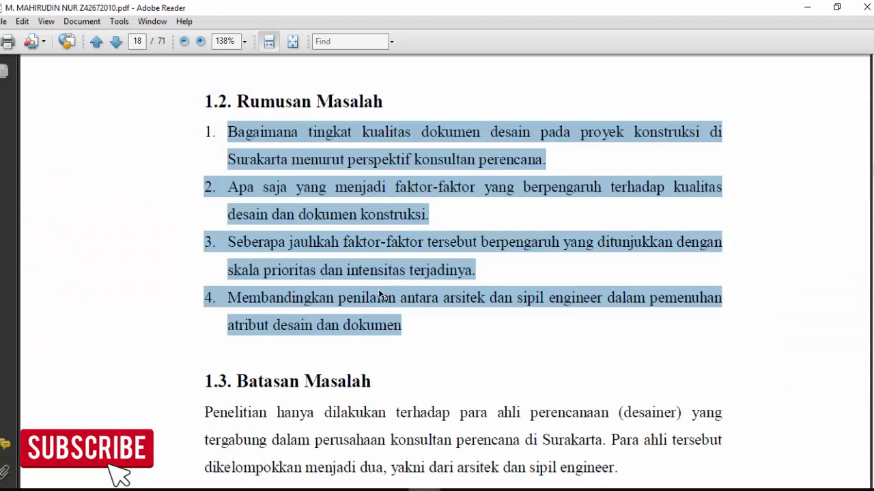
{"action": "scroll", "coordinate": [437, 273], "scroll_direction": "down", "scroll_amount": 3}
{"action": "left_click", "coordinate": [298, 253]}
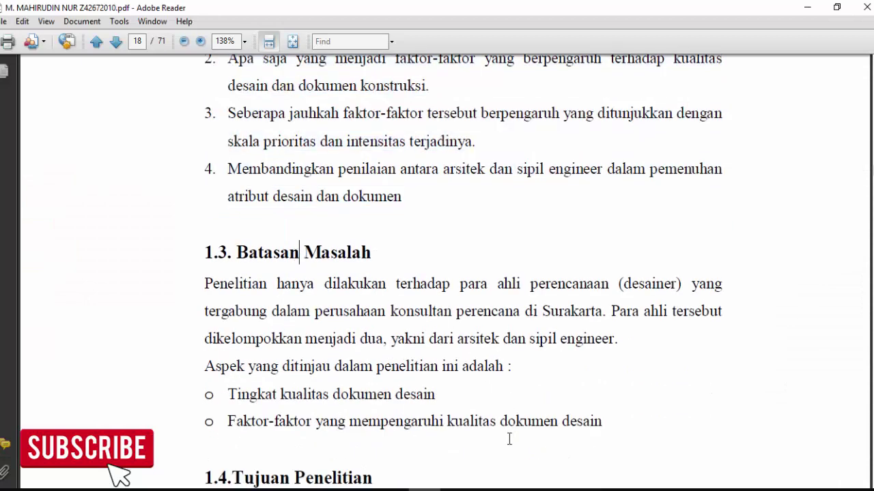
{"action": "left_click", "coordinate": [707, 488]}
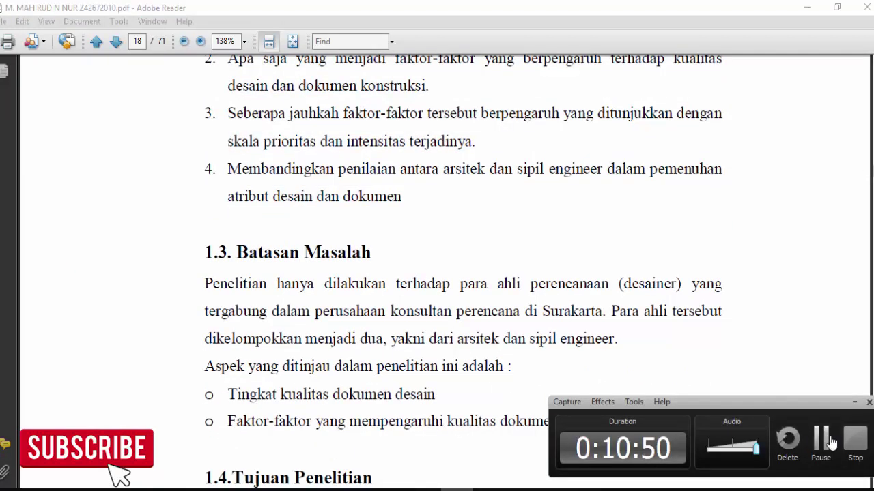
{"action": "left_click", "coordinate": [430, 314]}
{"action": "scroll", "coordinate": [430, 314], "scroll_direction": "down", "scroll_amount": 3}
{"action": "left_click_drag", "start_coordinate": [255, 164], "coordinate": [372, 160]}
{"action": "key", "text": "alt+Tab"}
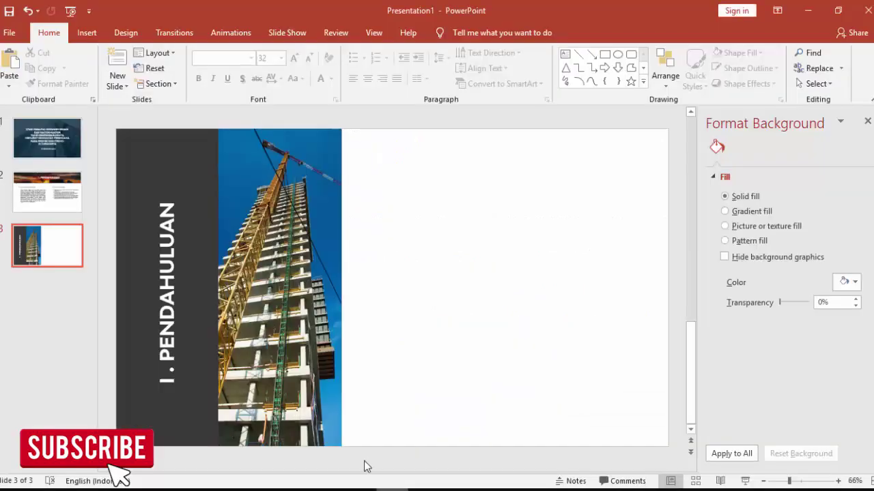
Paste slide 2's heading at the top of slide 3's white area and renumber it 1.3.
{"action": "key", "text": "Up"}
{"action": "left_click", "coordinate": [296, 242]}
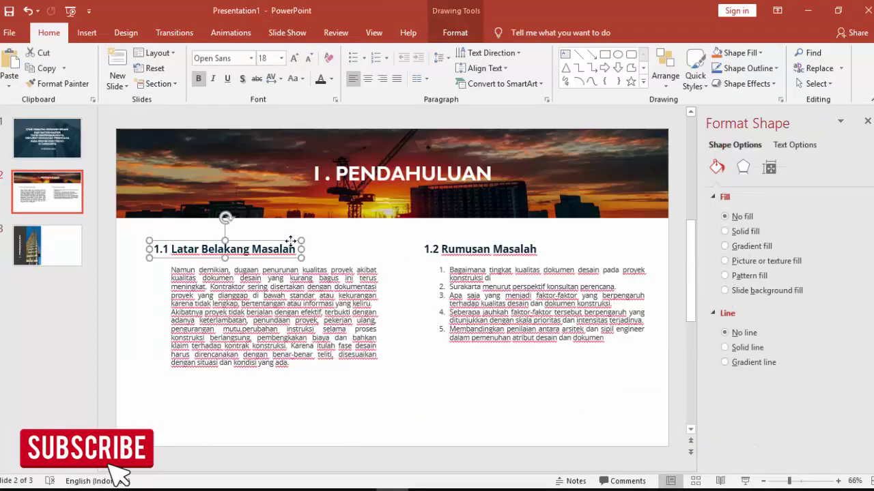
{"action": "left_click", "coordinate": [60, 253]}
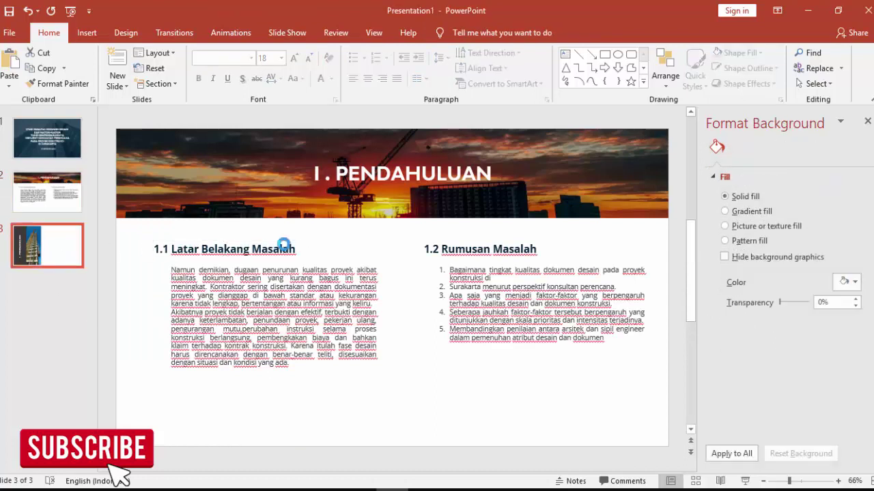
{"action": "key", "text": "ctrl+v"}
{"action": "left_click_drag", "start_coordinate": [260, 243], "coordinate": [428, 158]}
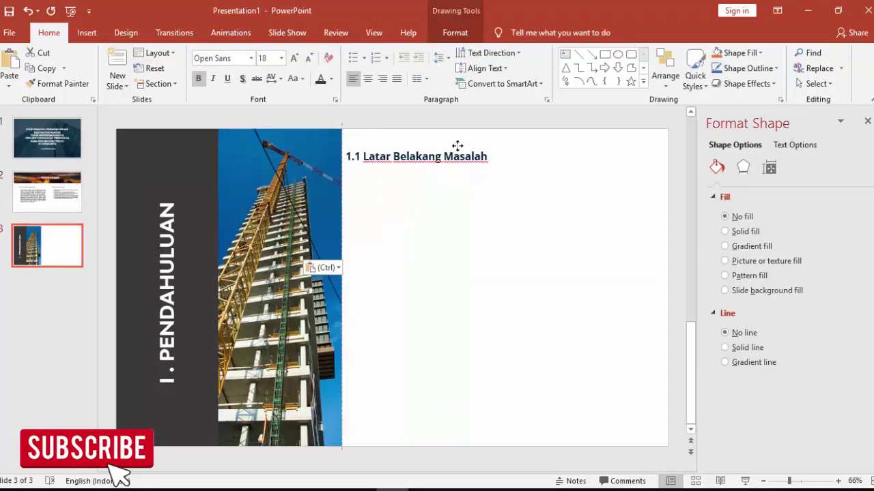
{"action": "left_click", "coordinate": [363, 153]}
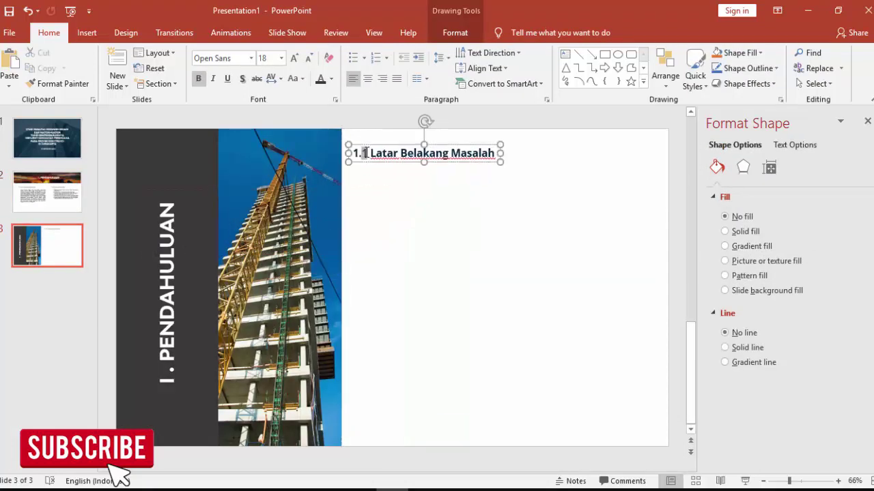
{"action": "key", "text": "BackSpace"}
{"action": "type", "text": "3"}
Grab the words 'Batasan Masalah' from the source PDF's heading.
{"action": "key", "text": "alt+Tab"}
{"action": "left_click", "coordinate": [252, 160]}
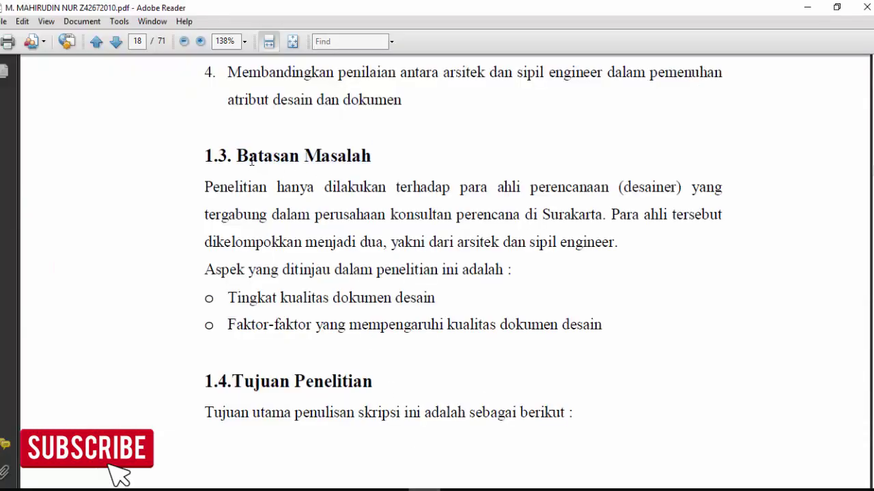
{"action": "left_click_drag", "start_coordinate": [237, 156], "coordinate": [354, 154]}
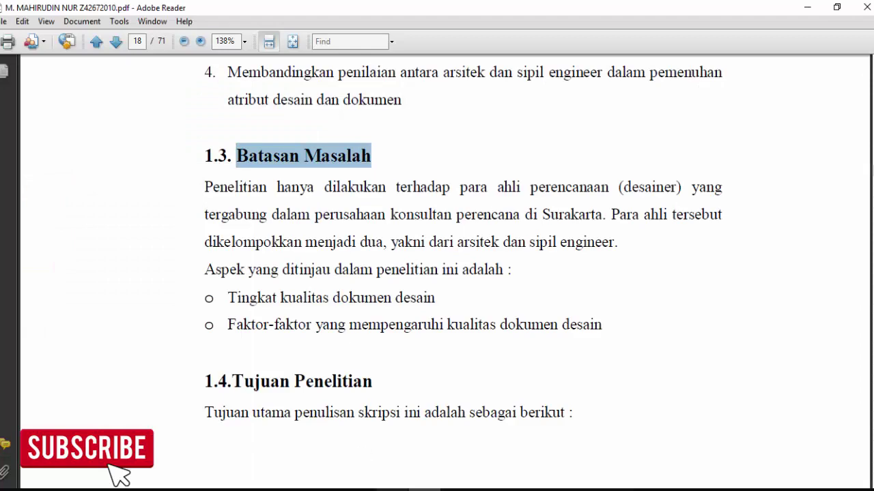
{"action": "key", "text": "alt+Tab"}
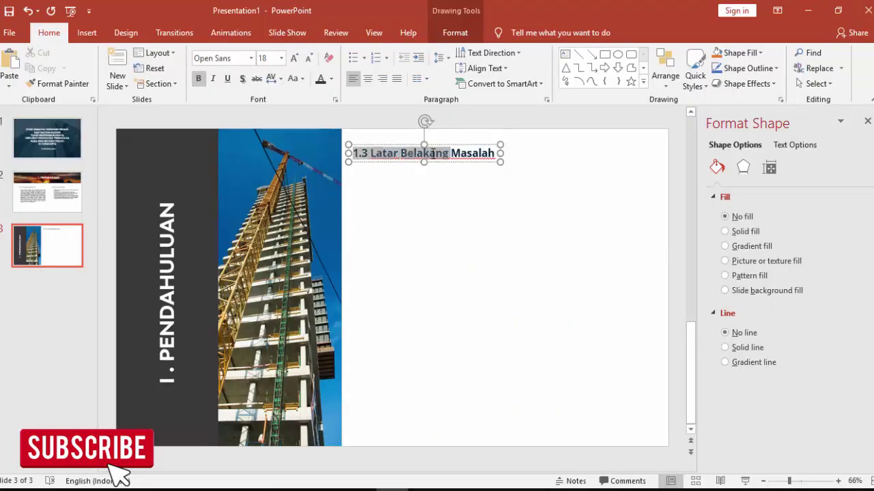
Replace 'Latar Belakang Masalah' with 'Batasan Masalah' pasted as unformatted text.
{"action": "left_click_drag", "start_coordinate": [369, 153], "coordinate": [497, 156]}
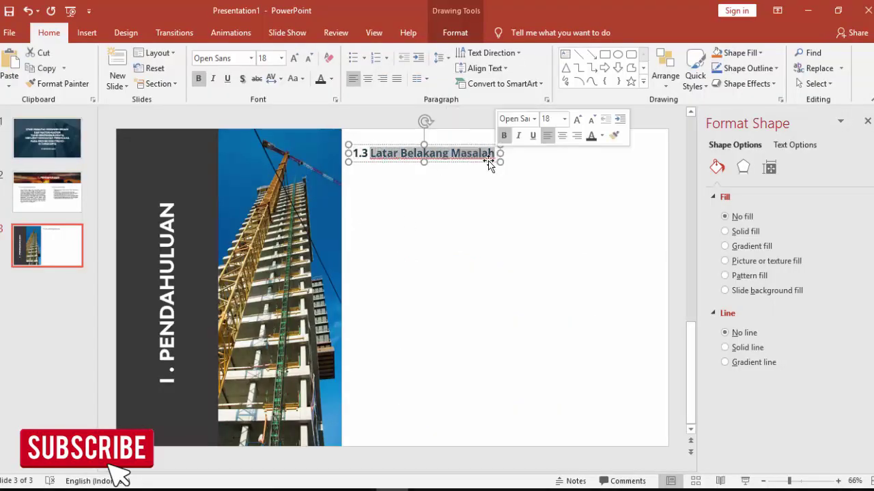
{"action": "key", "text": "ctrl+alt+v"}
{"action": "double_click", "coordinate": [348, 206]}
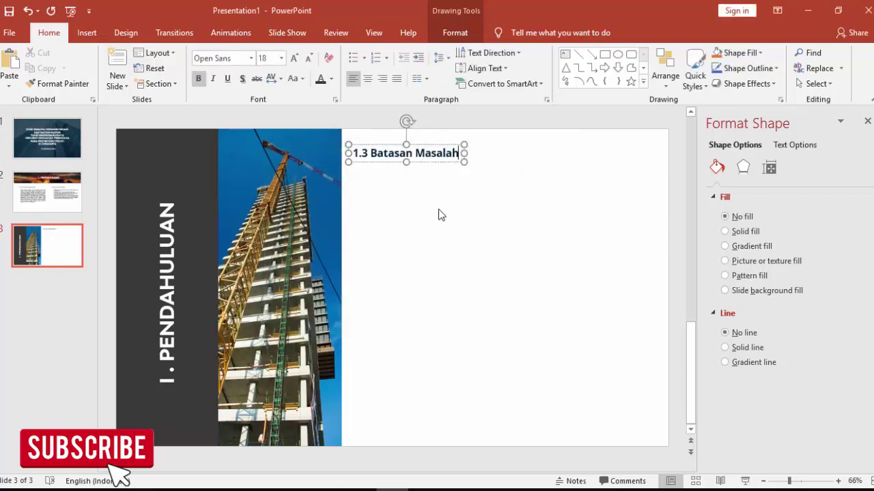
{"action": "left_click", "coordinate": [438, 215]}
Paste slide 2's paragraph box under the 1.3 heading and widen it rightward.
{"action": "left_click", "coordinate": [53, 205]}
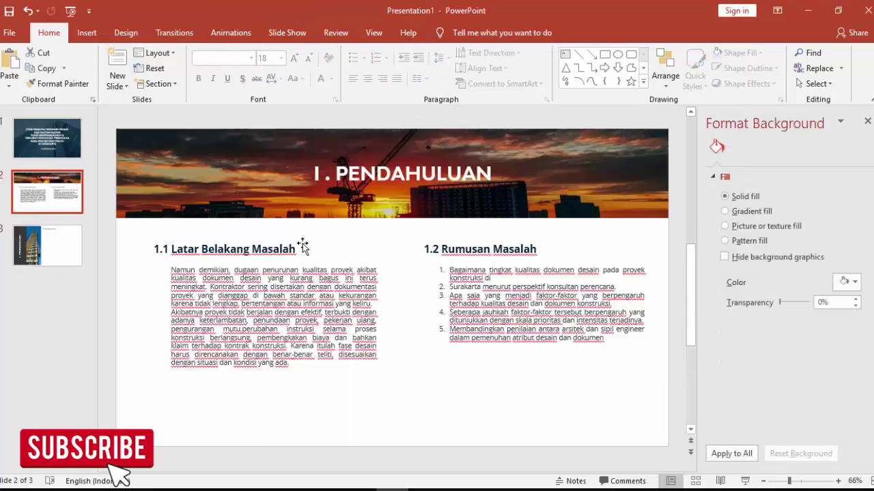
{"action": "left_click", "coordinate": [462, 282]}
{"action": "left_click", "coordinate": [332, 264]}
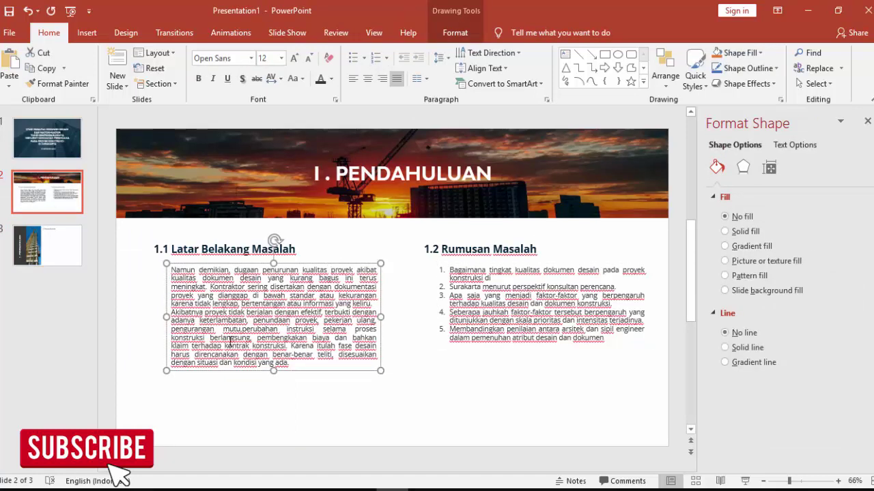
{"action": "left_click", "coordinate": [64, 259]}
{"action": "key", "text": "ctrl+v"}
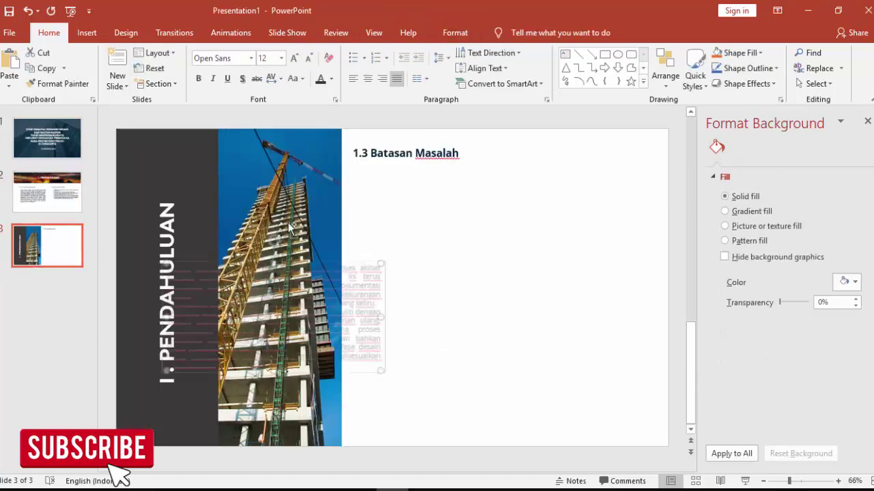
{"action": "left_click_drag", "start_coordinate": [351, 265], "coordinate": [554, 165]}
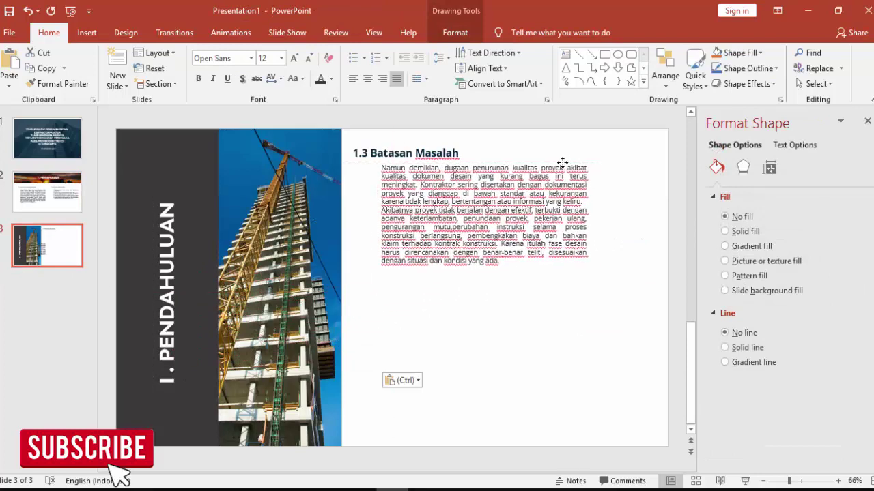
{"action": "left_click_drag", "start_coordinate": [582, 214], "coordinate": [650, 211]}
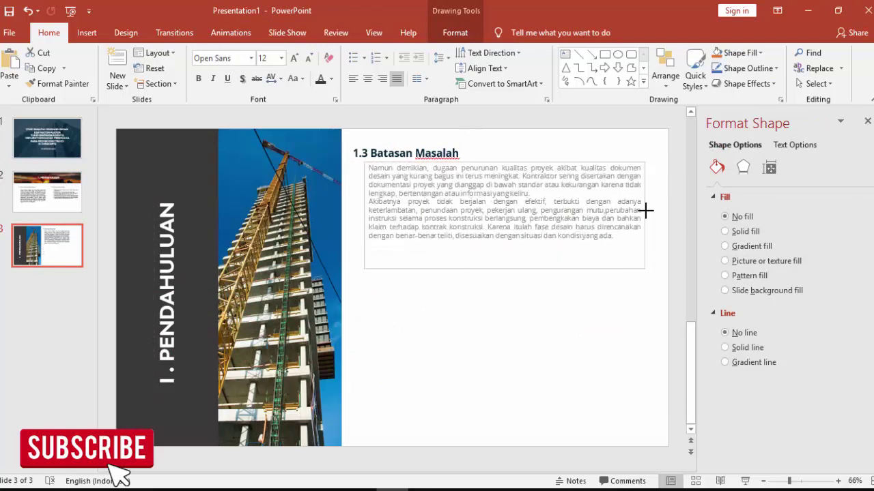
Select the Batasan Masalah body text and bullet points in the source PDF.
{"action": "key", "text": "alt+Tab"}
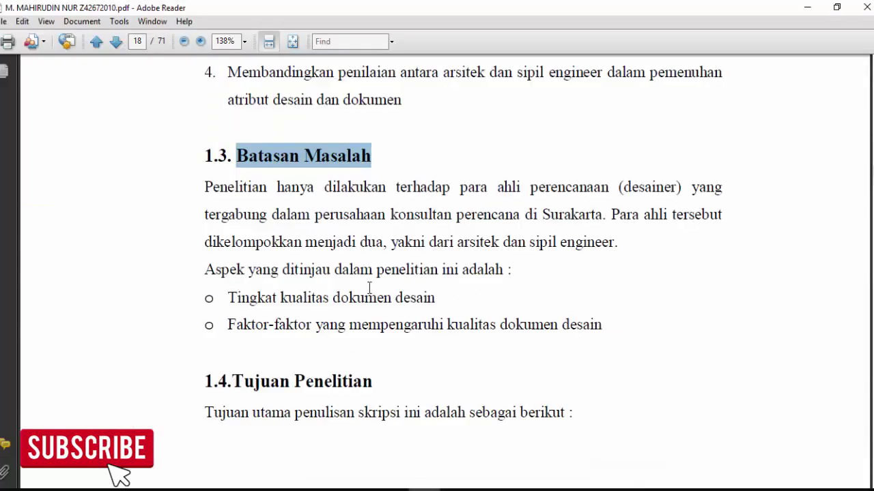
{"action": "mouse_move", "coordinate": [231, 193]}
{"action": "left_mouse_down"}
{"action": "mouse_move", "coordinate": [532, 305]}
{"action": "mouse_move", "coordinate": [618, 319]}
{"action": "left_mouse_up"}
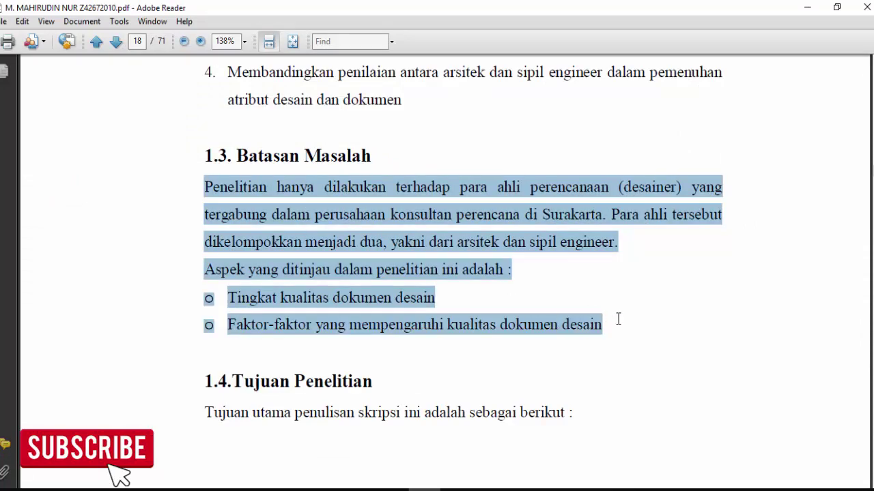
{"action": "left_click", "coordinate": [417, 486]}
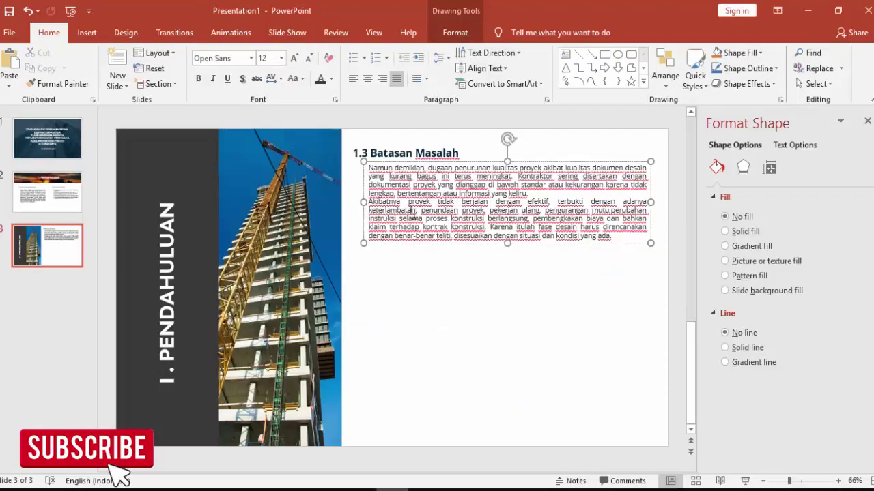
Replace the pasted paragraph with the PDF's text as unformatted text.
{"action": "left_click_drag", "start_coordinate": [369, 168], "coordinate": [624, 236]}
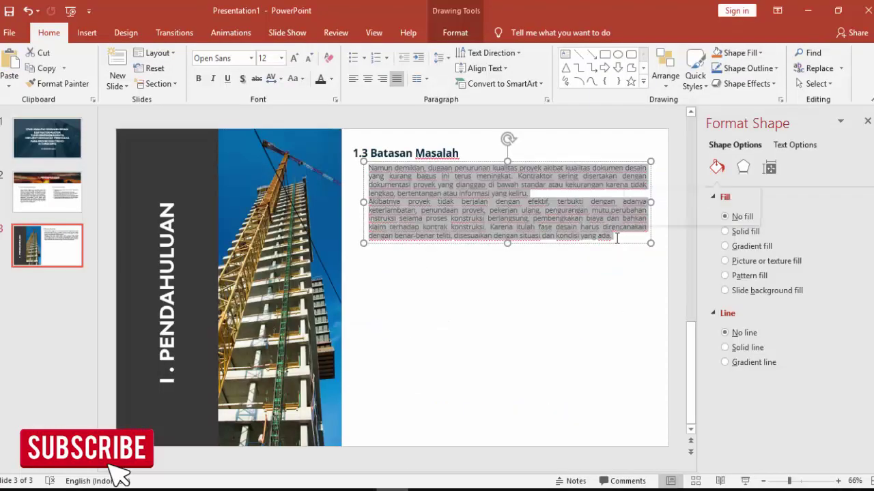
{"action": "key", "text": "alt+e"}
{"action": "key", "text": "s"}
{"action": "key", "text": "Down"}
{"action": "key", "text": "Return"}
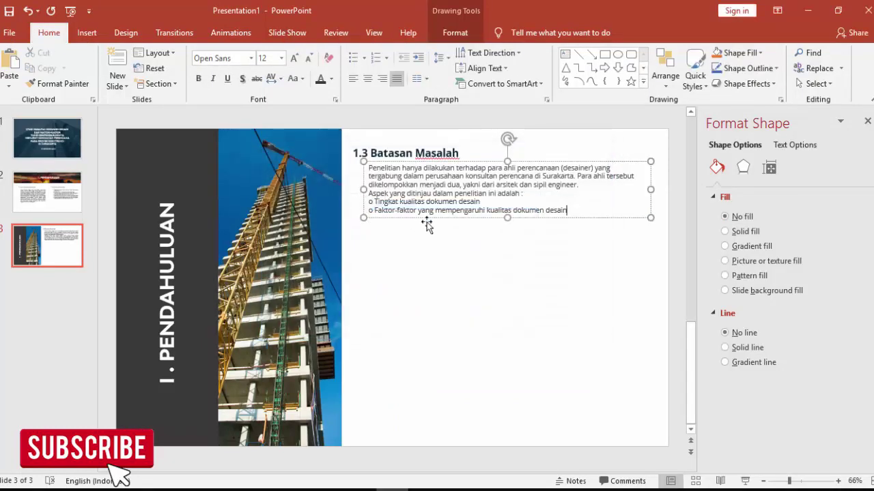
Remove stray line breaks and the 'o' marker, putting Tingkat kualitas dokumen desain on its own line.
{"action": "left_click", "coordinate": [621, 171]}
{"action": "key", "text": "Delete"}
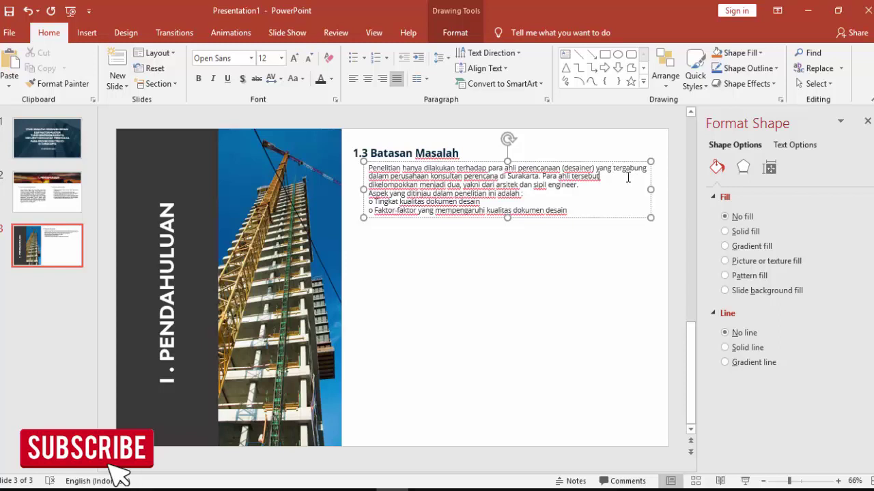
{"action": "key", "text": "Delete"}
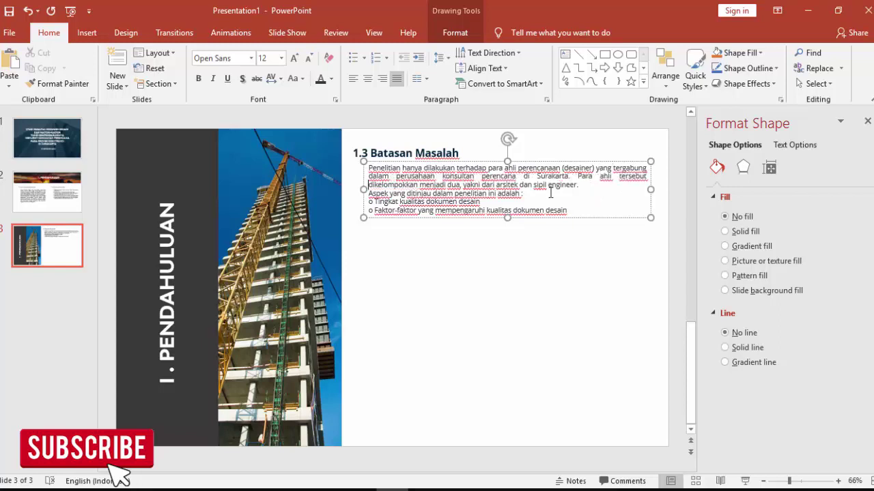
{"action": "left_click", "coordinate": [374, 201]}
{"action": "key", "text": "BackSpace"}
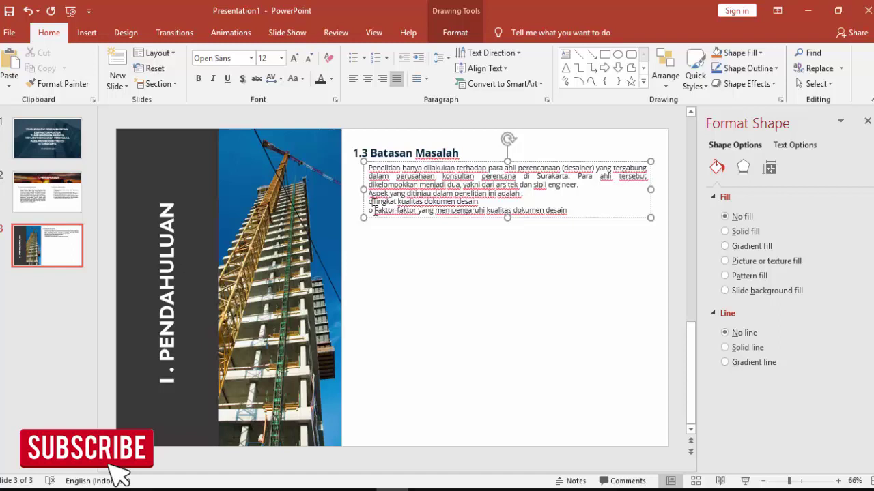
{"action": "left_click", "coordinate": [374, 211]}
{"action": "key", "text": "BackSpace"}
{"action": "key", "text": "BackSpace"}
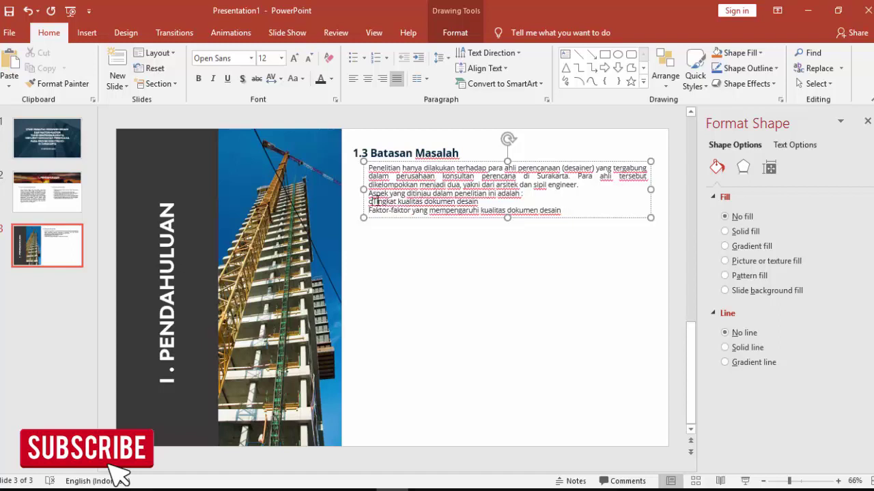
{"action": "key", "text": "BackSpace"}
{"action": "key", "text": "Return"}
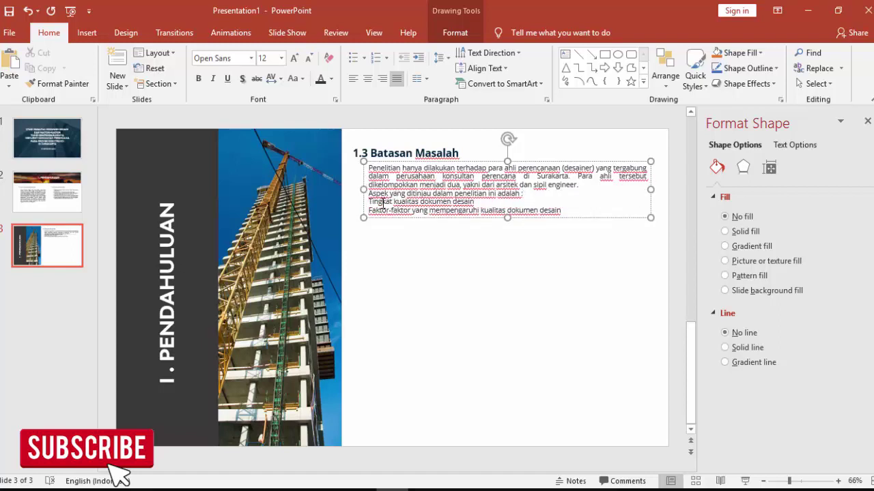
Bullet the last two lines and nudge the body text slightly lower under the 1.3 heading.
{"action": "left_click", "coordinate": [366, 201]}
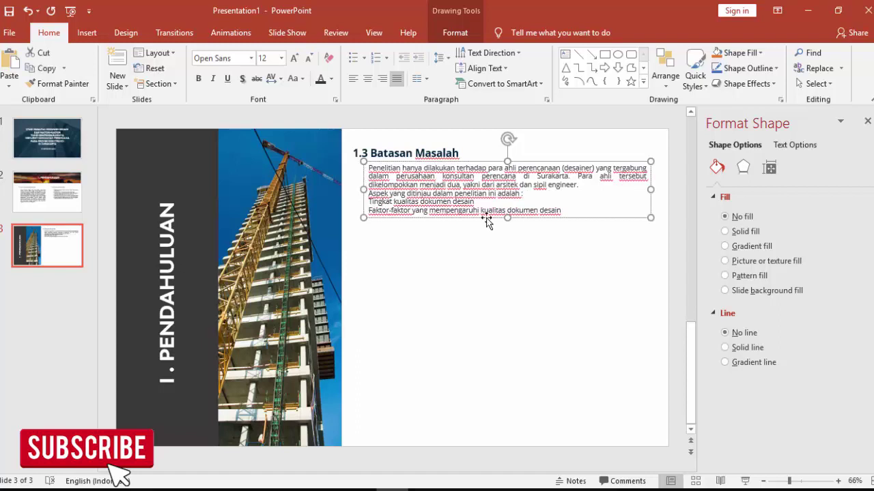
{"action": "scroll", "coordinate": [349, 196], "scroll_direction": "up", "scroll_amount": 1, "text": "ctrl"}
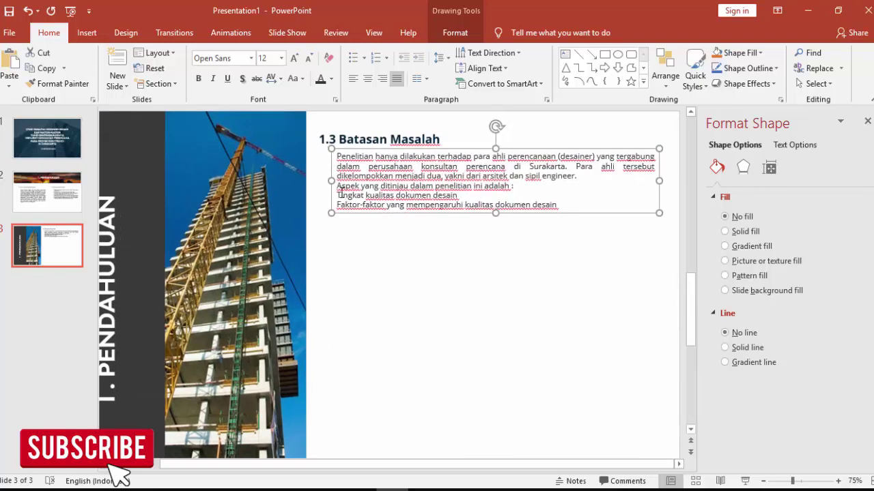
{"action": "left_click_drag", "start_coordinate": [337, 194], "coordinate": [386, 204]}
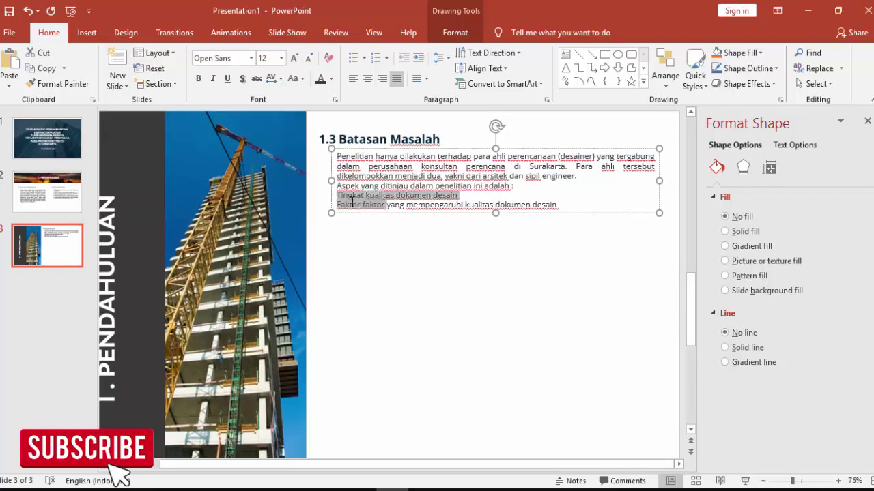
{"action": "left_click", "coordinate": [354, 62]}
{"action": "left_click", "coordinate": [423, 155]}
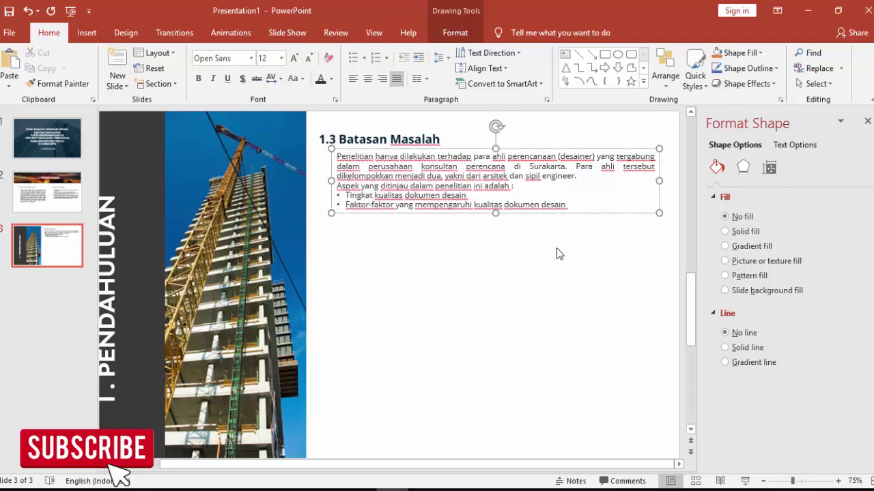
{"action": "left_click", "coordinate": [511, 273]}
{"action": "left_click_drag", "start_coordinate": [470, 214], "coordinate": [469, 222]}
Duplicate the 1.3 heading and body text, aligning the copies beneath the originals.
{"action": "left_click", "coordinate": [462, 266]}
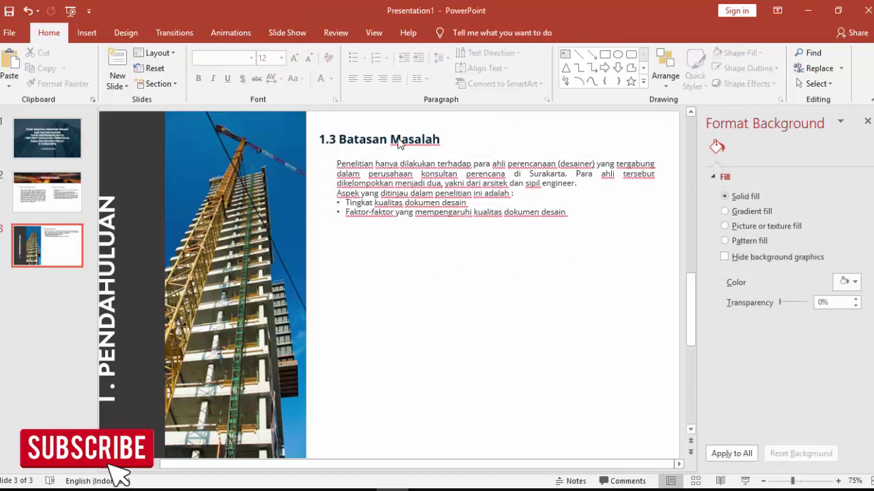
{"action": "left_click", "coordinate": [379, 139]}
{"action": "left_click", "coordinate": [400, 170], "text": "shift"}
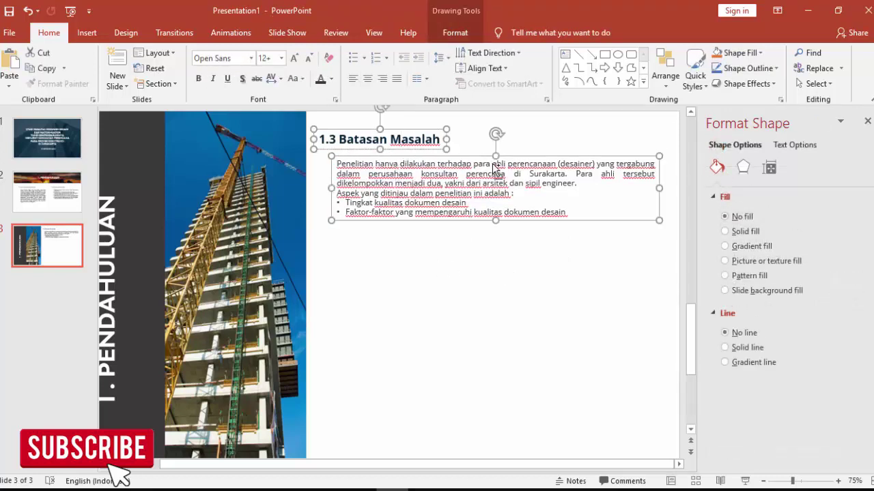
{"action": "key", "text": "ctrl+d"}
{"action": "left_click_drag", "start_coordinate": [526, 165], "coordinate": [515, 295]}
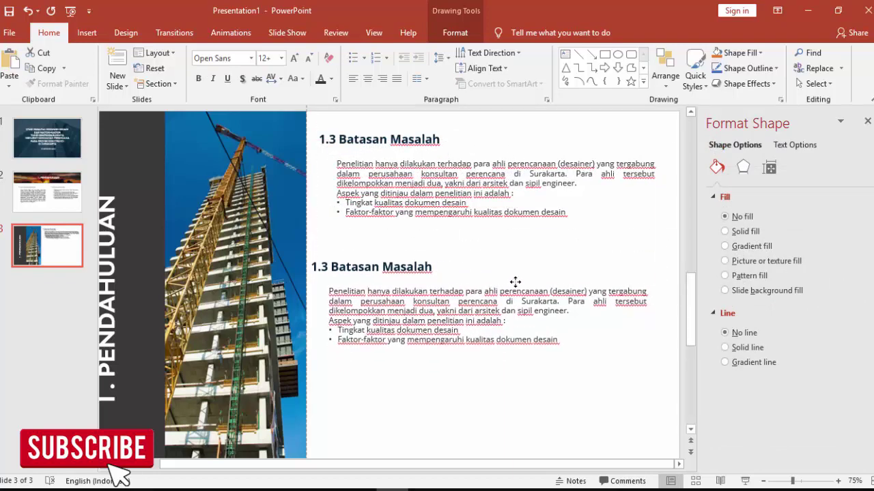
{"action": "left_click_drag", "start_coordinate": [514, 291], "coordinate": [508, 280]}
{"action": "left_click", "coordinate": [459, 383]}
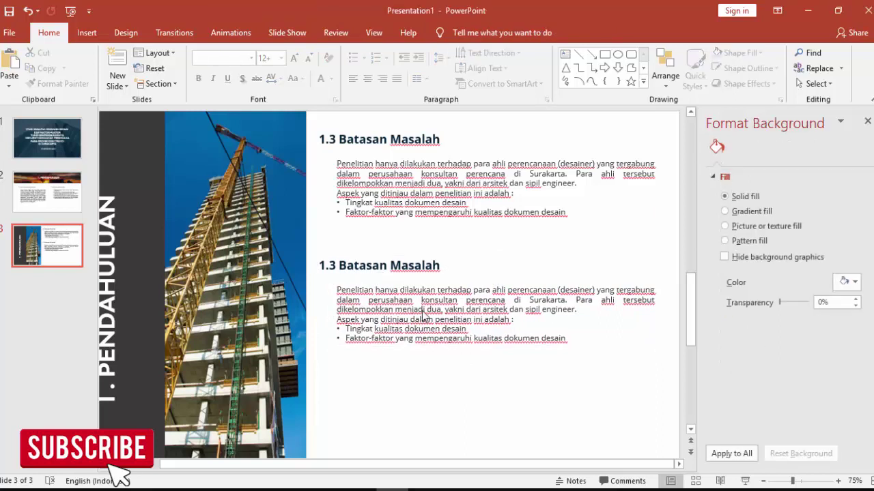
{"action": "left_click", "coordinate": [425, 313]}
{"action": "left_click", "coordinate": [423, 253], "text": "shift"}
{"action": "left_click_drag", "start_coordinate": [424, 254], "coordinate": [419, 254]}
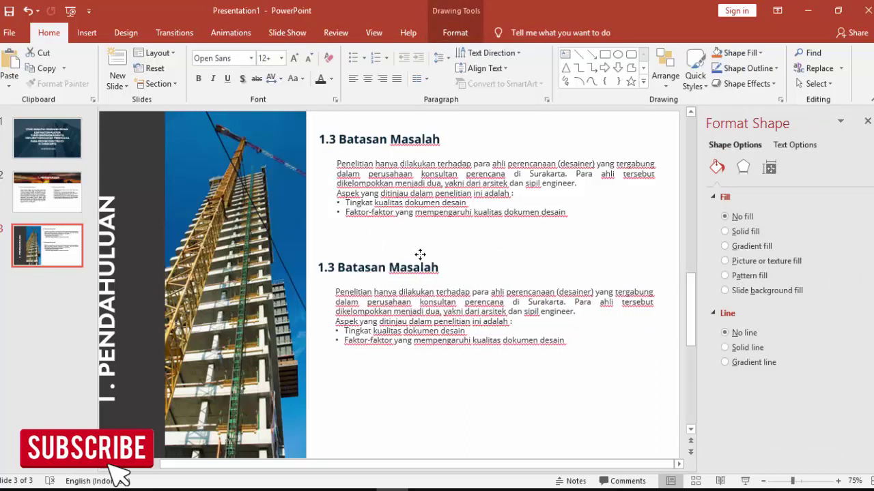
{"action": "left_click", "coordinate": [424, 340]}
Renumber the copied heading from 1.3 to 1.4.
{"action": "left_click", "coordinate": [328, 268]}
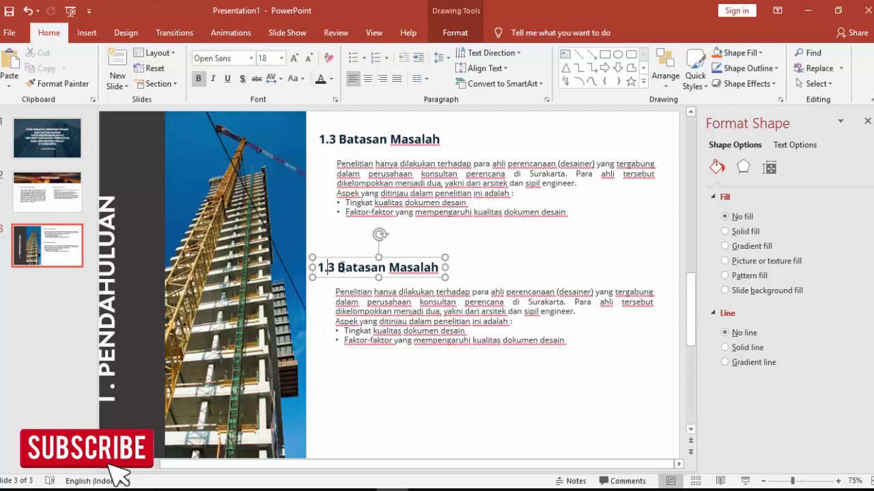
{"action": "key", "text": "Delete"}
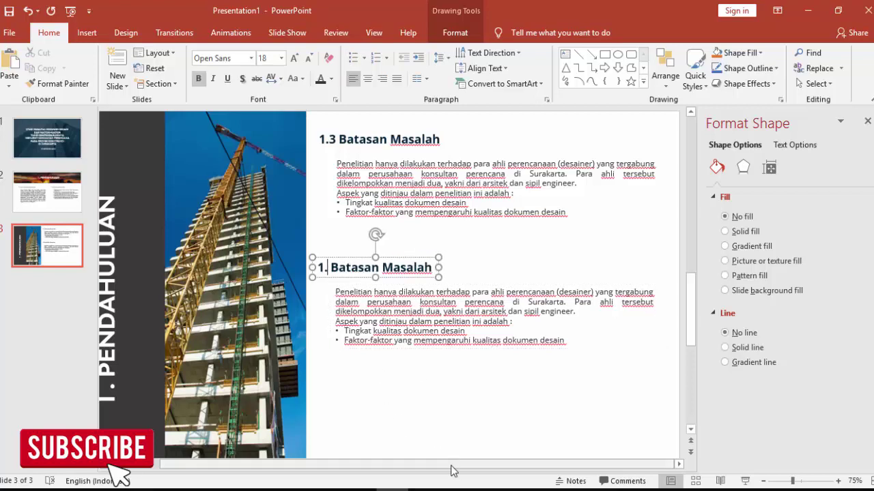
{"action": "type", "text": "4"}
Copy the heading 'Tujuan Penelitian' from the source PDF.
{"action": "key", "text": "alt+Tab"}
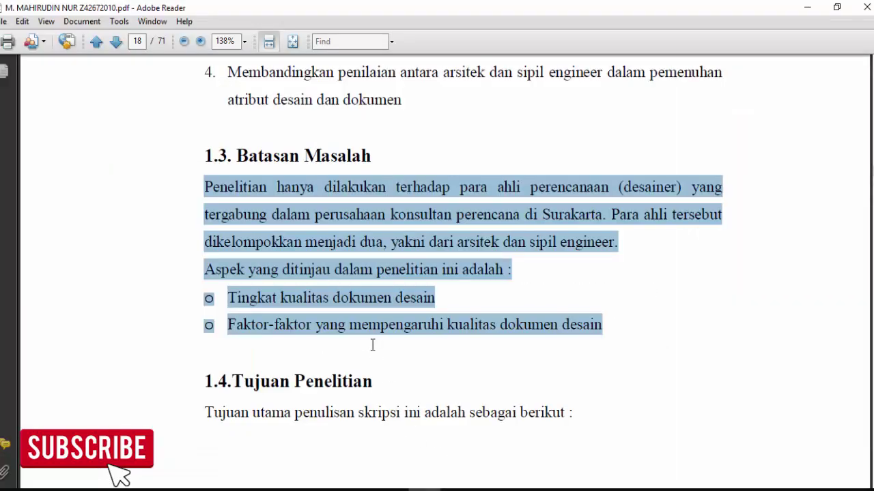
{"action": "scroll", "coordinate": [370, 343], "scroll_direction": "down", "scroll_amount": 2}
{"action": "left_click_drag", "start_coordinate": [233, 284], "coordinate": [372, 284]}
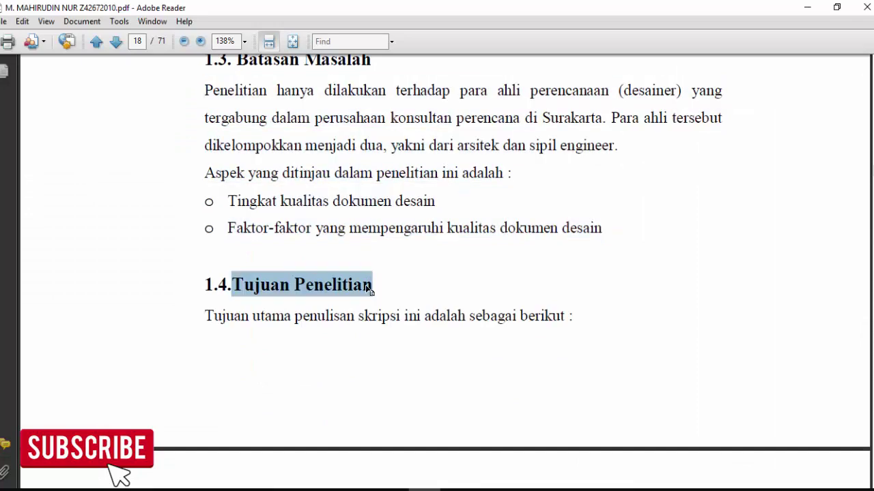
{"action": "key", "text": "alt+Tab"}
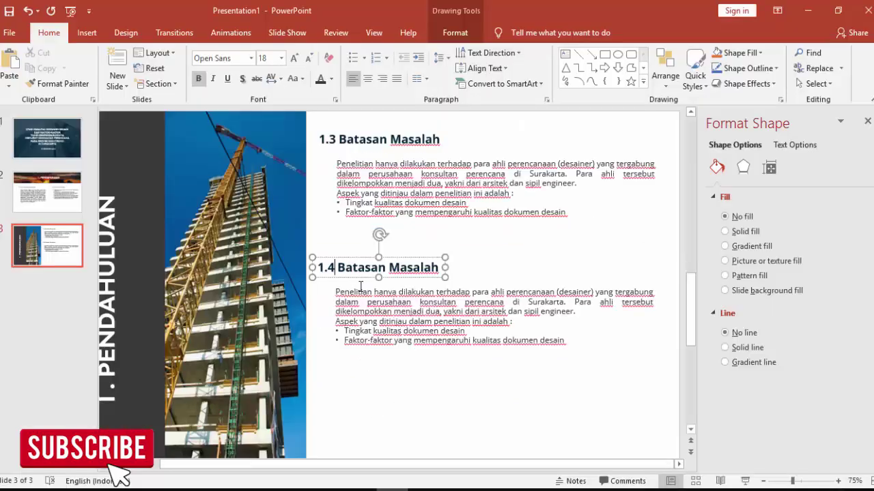
Replace 'Batasan Masalah' in the 1.4 heading with 'Tujuan Penelitian' as plain text.
{"action": "left_click_drag", "start_coordinate": [341, 269], "coordinate": [428, 270]}
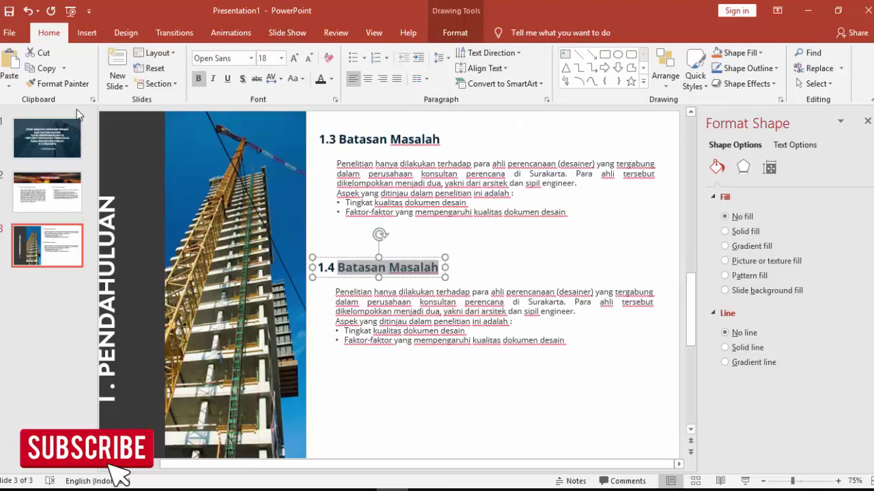
{"action": "left_click", "coordinate": [9, 85]}
{"action": "left_click", "coordinate": [34, 135]}
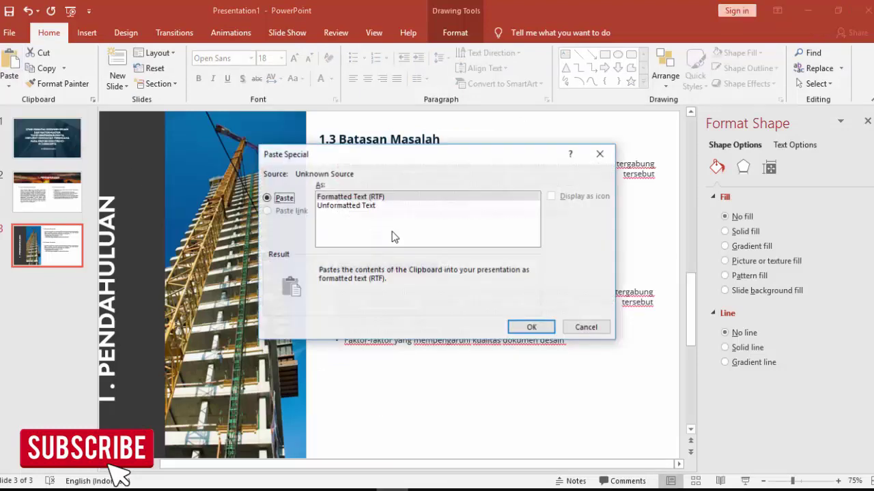
{"action": "double_click", "coordinate": [326, 206]}
Replace the lower body with 'Tujuan utama penulisan skripsi ini adalah sebagai berikut :' and start a new line.
{"action": "left_click", "coordinate": [445, 331]}
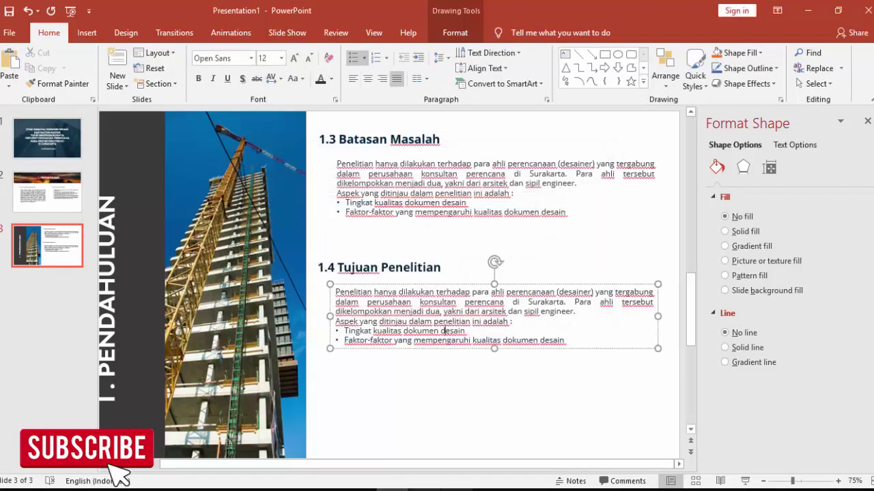
{"action": "key", "text": "alt+Tab"}
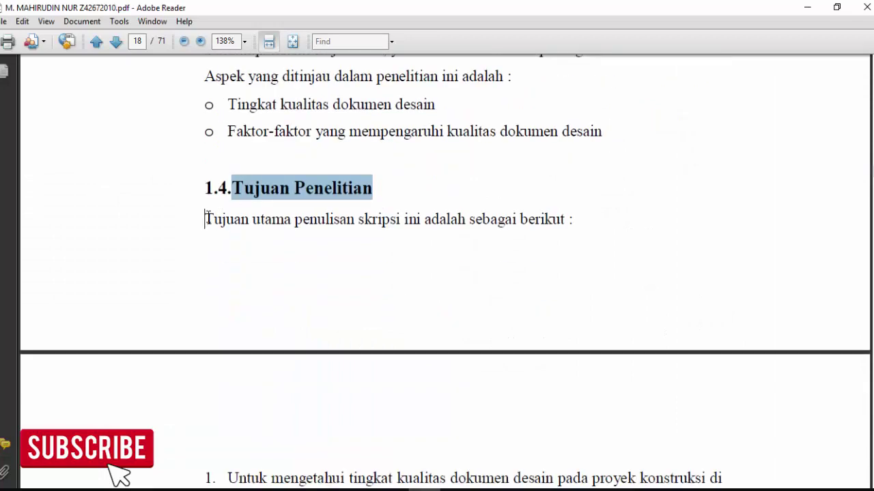
{"action": "left_click_drag", "start_coordinate": [206, 218], "coordinate": [572, 219]}
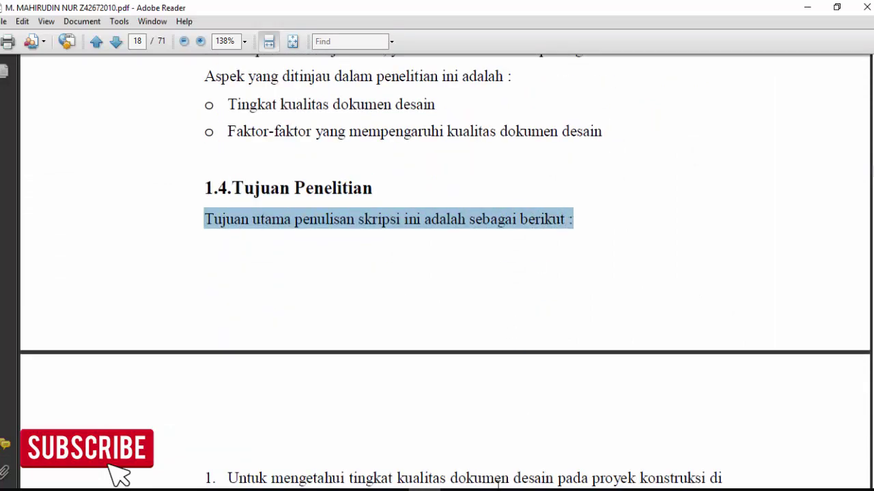
{"action": "key", "text": "alt+Tab"}
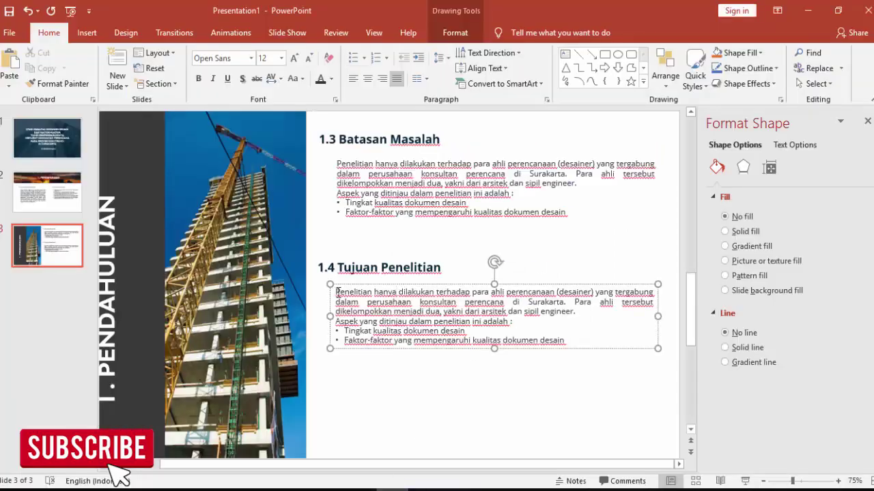
{"action": "left_click_drag", "start_coordinate": [338, 292], "coordinate": [565, 341]}
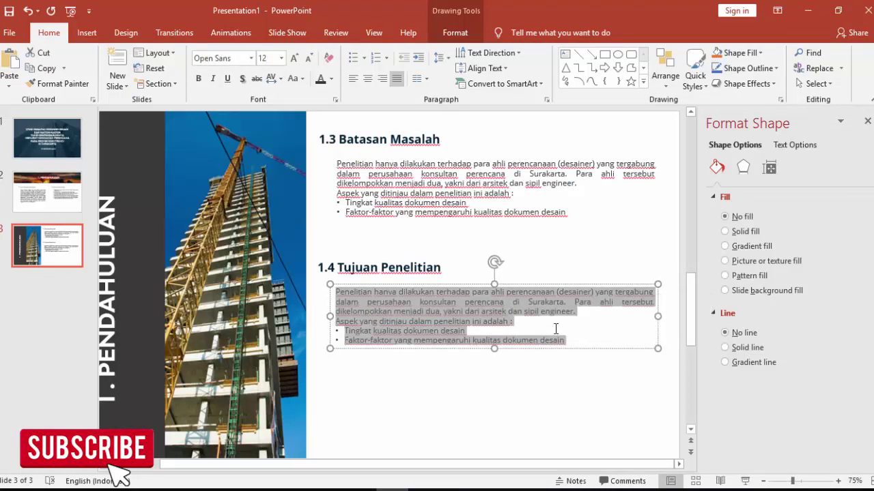
{"action": "key", "text": "ctrl+alt+v"}
{"action": "left_click", "coordinate": [336, 211]}
{"action": "key", "text": "Return"}
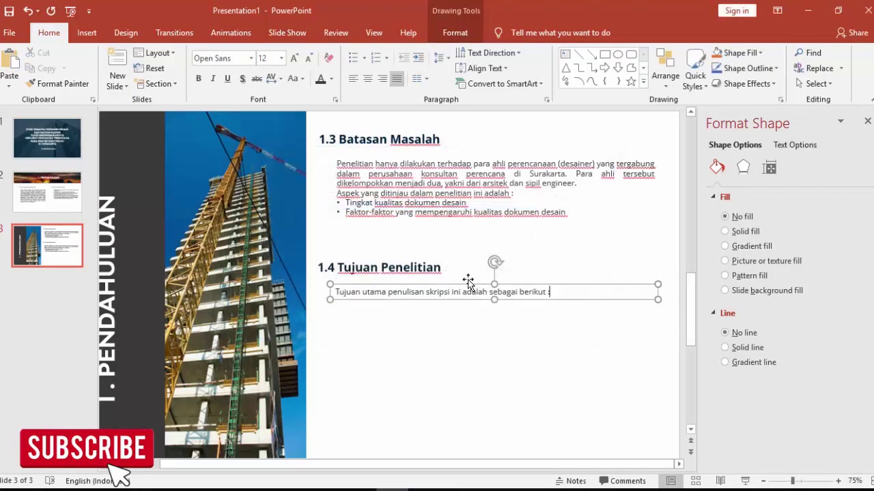
{"action": "key", "text": "Return"}
Copy research objectives 1 through 4 from the PDF.
{"action": "key", "text": "alt+Tab"}
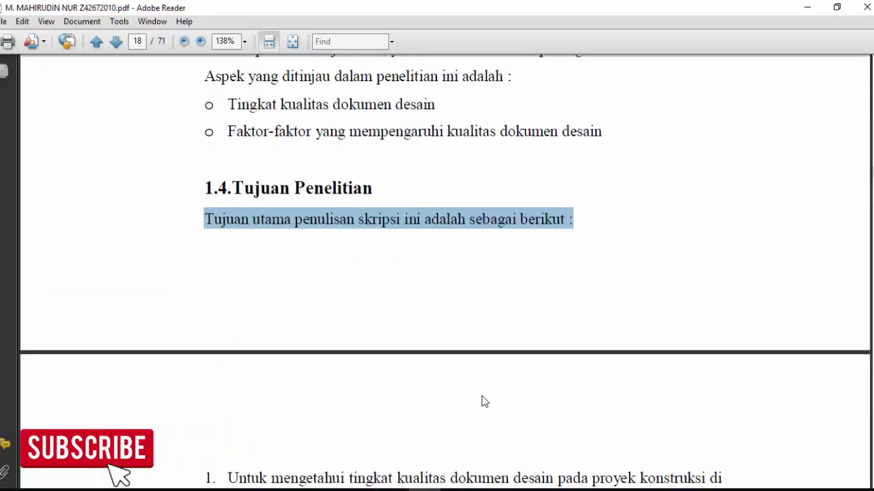
{"action": "scroll", "coordinate": [484, 402], "scroll_direction": "down", "scroll_amount": 5}
{"action": "scroll", "coordinate": [486, 359], "scroll_direction": "down", "scroll_amount": 4}
{"action": "scroll", "coordinate": [479, 346], "scroll_direction": "down", "scroll_amount": 4}
{"action": "scroll", "coordinate": [480, 346], "scroll_direction": "up", "scroll_amount": 4}
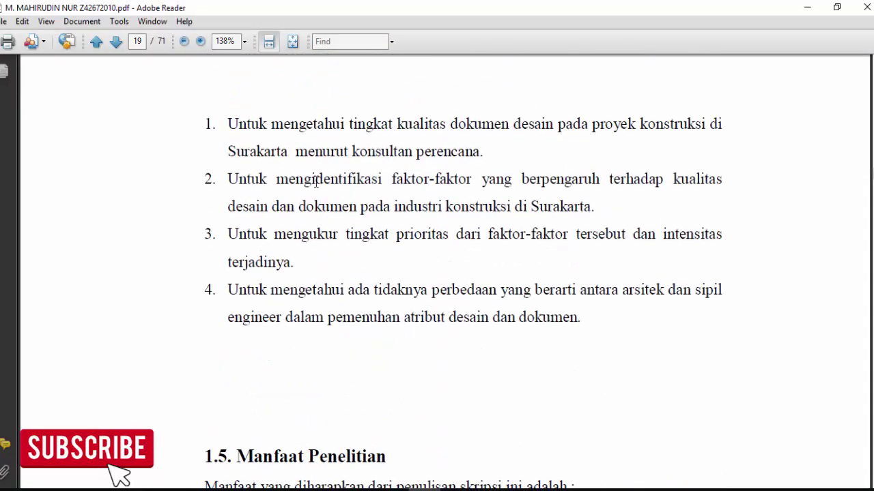
{"action": "mouse_move", "coordinate": [230, 122]}
{"action": "left_mouse_down"}
{"action": "mouse_move", "coordinate": [432, 282]}
{"action": "mouse_move", "coordinate": [576, 309]}
{"action": "left_mouse_up"}
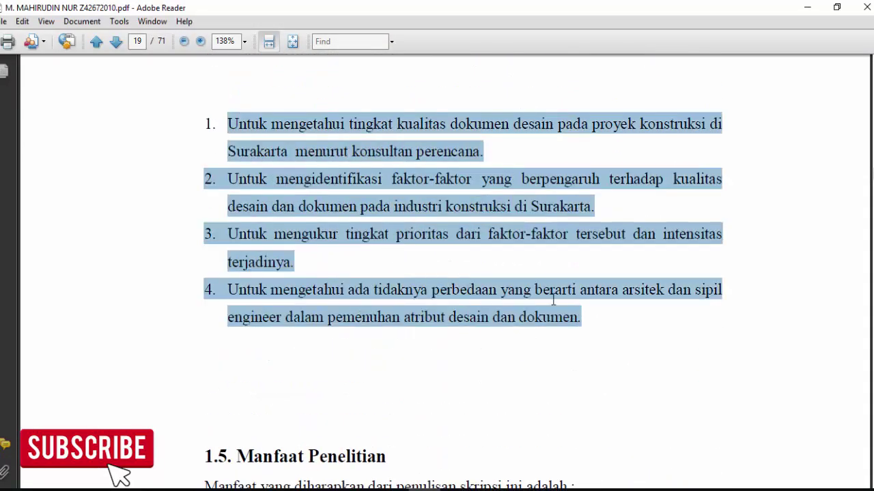
{"action": "key", "text": "alt+Tab"}
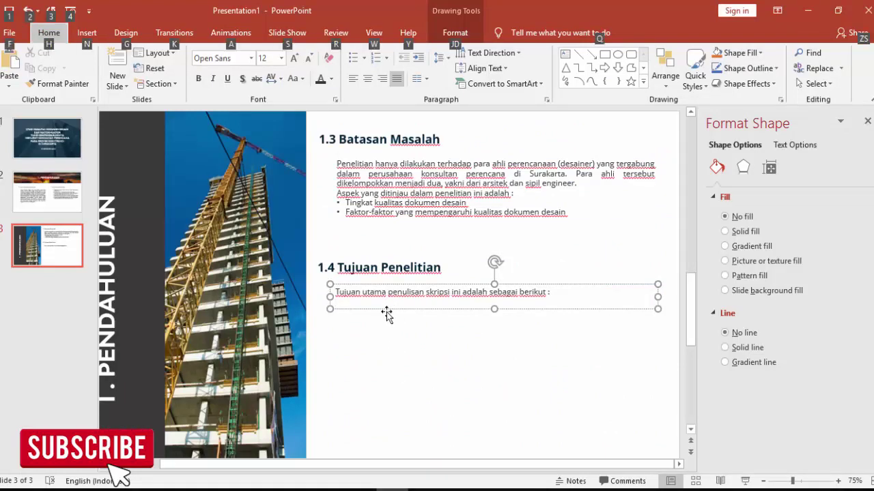
Paste the four objectives as unformatted text and join the first objective after 'konstruksi di' into one line.
{"action": "key", "text": "ctrl+alt+v"}
{"action": "left_click", "coordinate": [329, 207]}
{"action": "key", "text": "Return"}
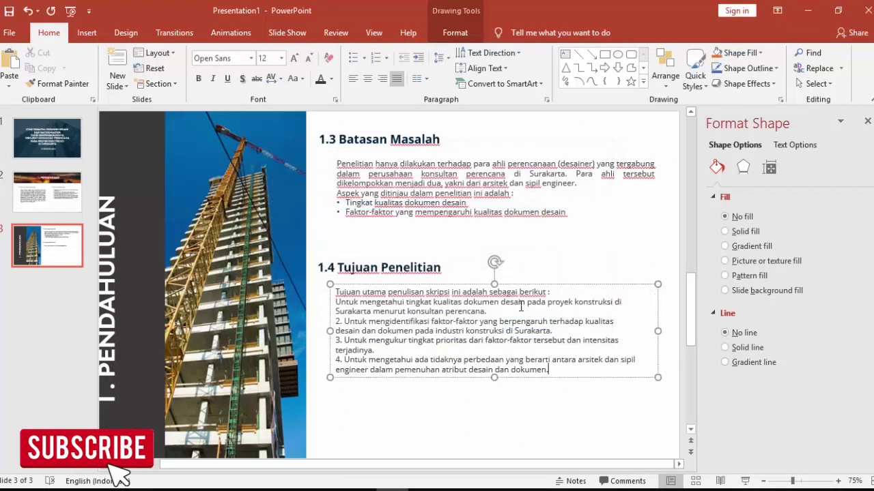
{"action": "left_click", "coordinate": [633, 302]}
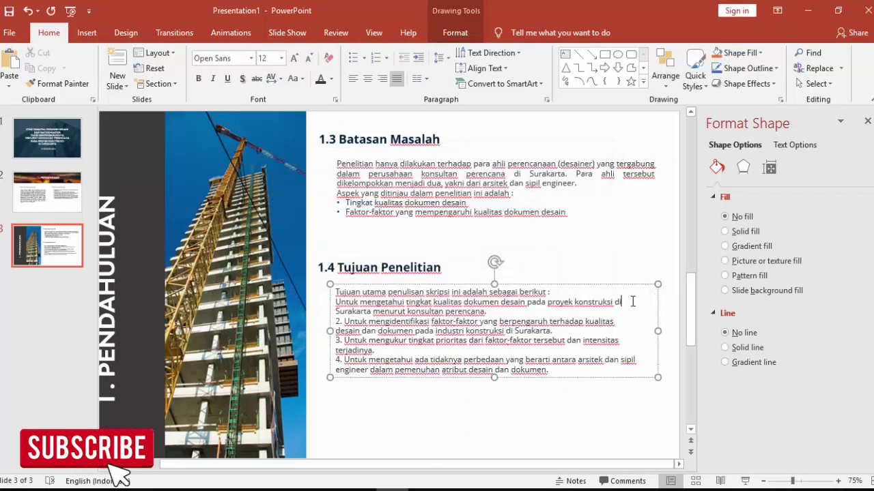
{"action": "key", "text": "Delete"}
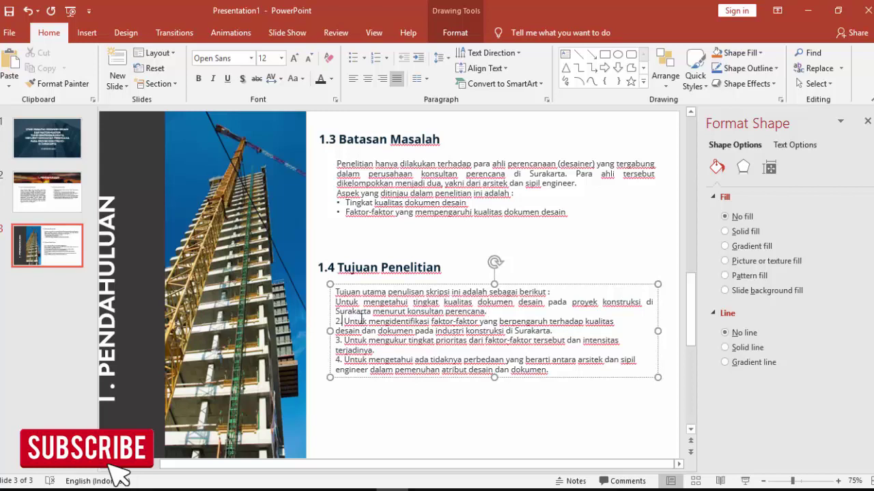
Remove the hand-typed '2.', '3.', '4.' prefixes and stray line breaks from the four objectives.
{"action": "key", "text": "BackSpace"}
{"action": "key", "text": "BackSpace"}
{"action": "key", "text": "BackSpace"}
{"action": "key", "text": "Delete"}
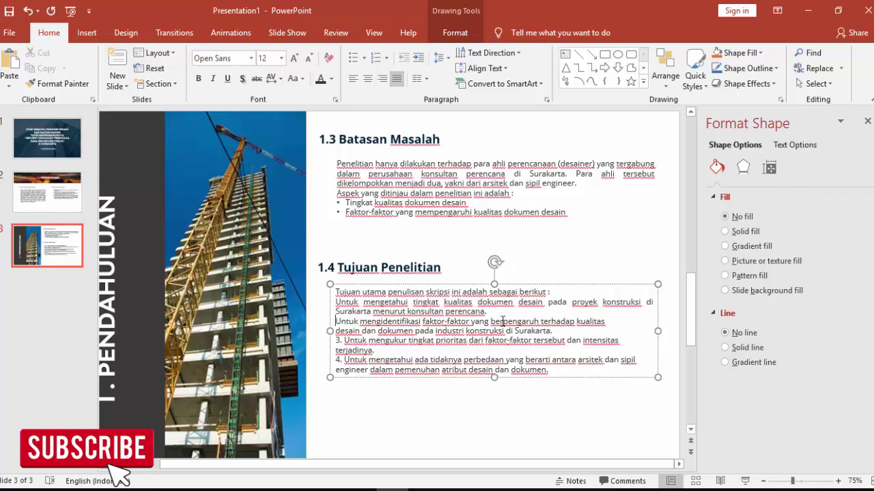
{"action": "key", "text": "Delete"}
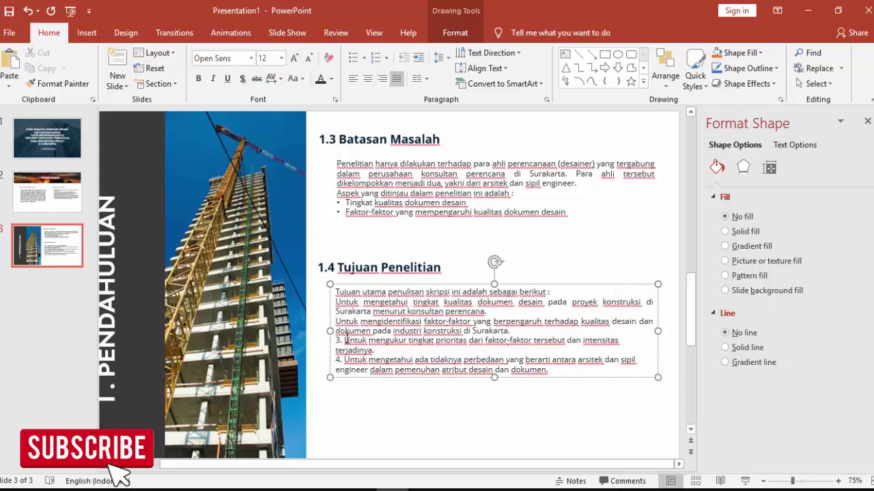
{"action": "key", "text": "BackSpace"}
{"action": "key", "text": "BackSpace"}
{"action": "key", "text": "BackSpace"}
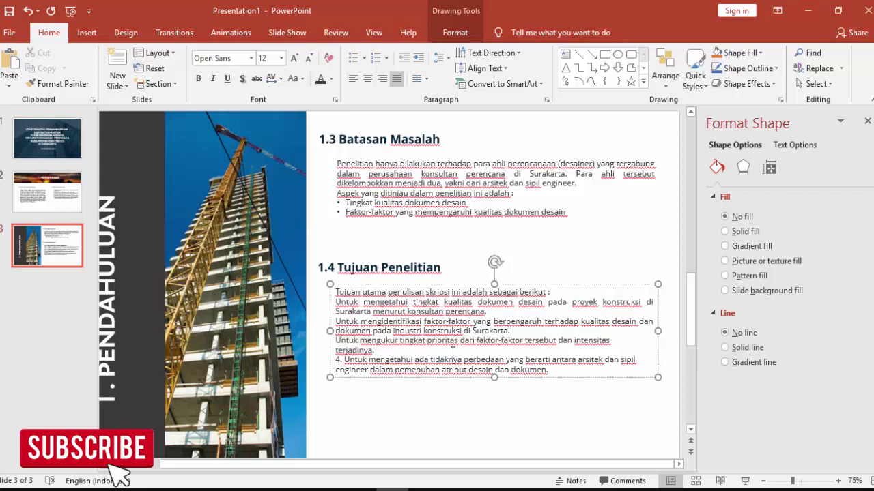
{"action": "key", "text": "Delete"}
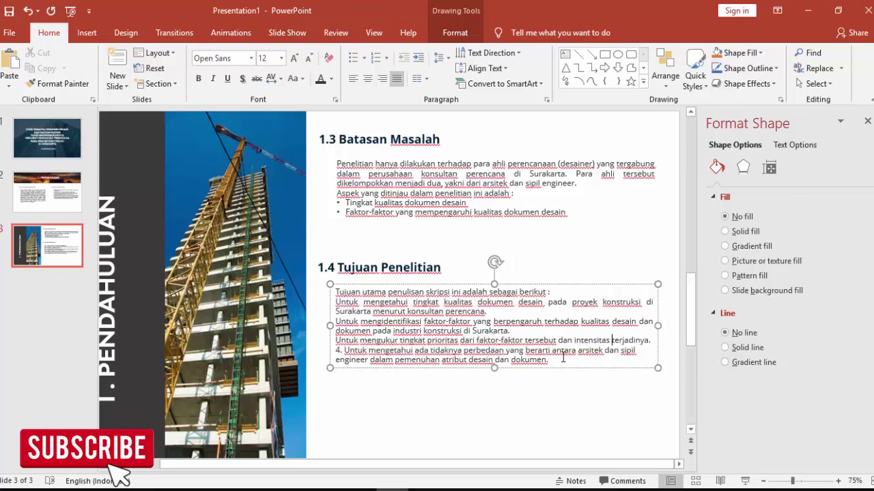
{"action": "key", "text": "BackSpace"}
{"action": "key", "text": "BackSpace"}
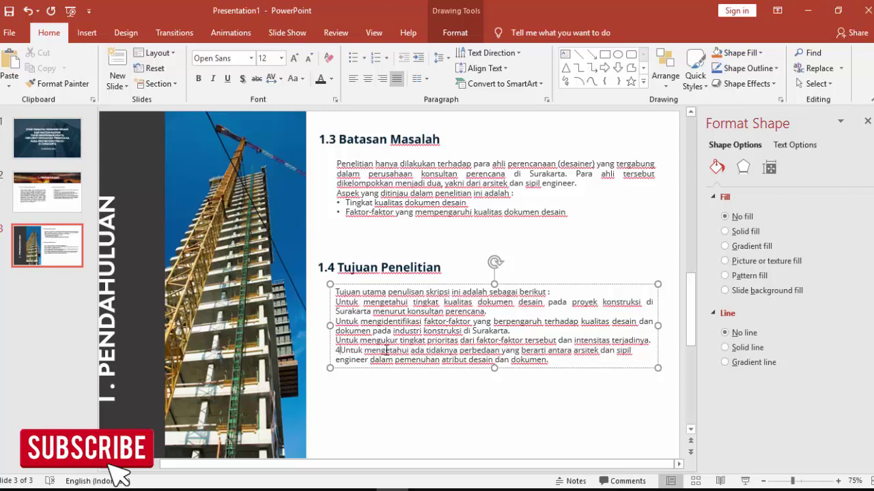
{"action": "key", "text": "BackSpace"}
{"action": "left_click_drag", "start_coordinate": [661, 350], "coordinate": [662, 352]}
{"action": "left_click", "coordinate": [634, 353]}
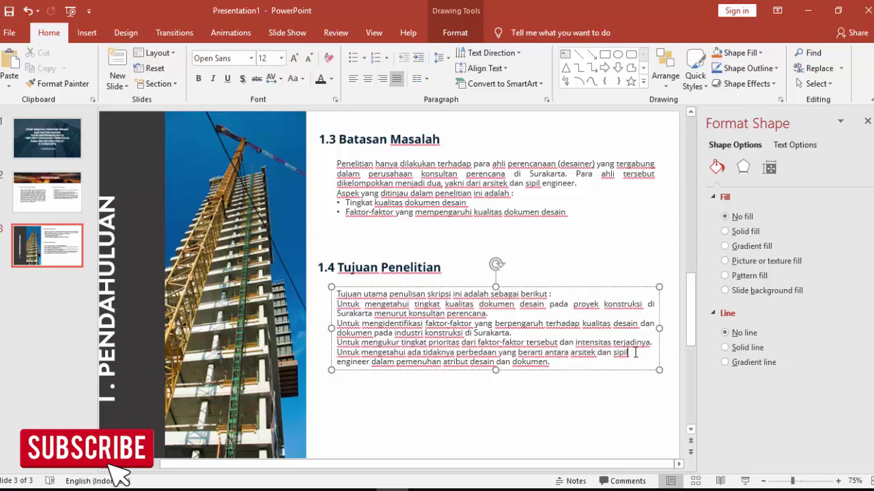
{"action": "key", "text": "Delete"}
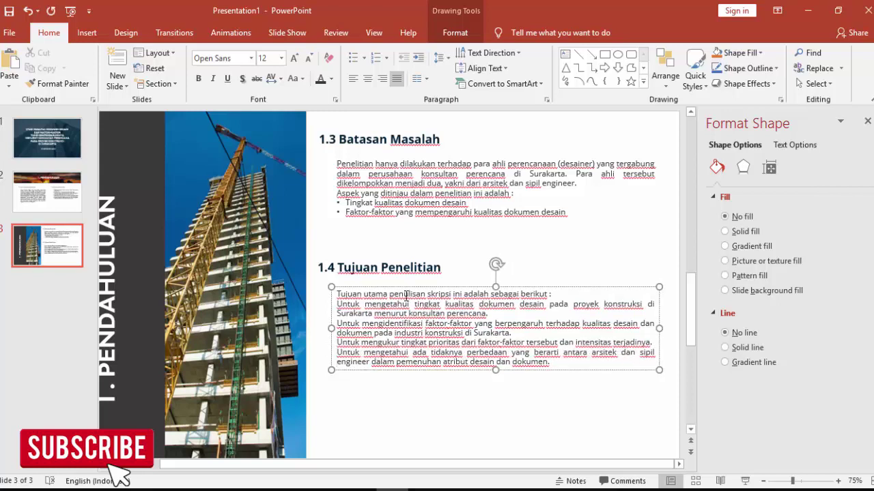
Format the four objective paragraphs as a numbered 1–4 list.
{"action": "left_click_drag", "start_coordinate": [338, 303], "coordinate": [395, 361]}
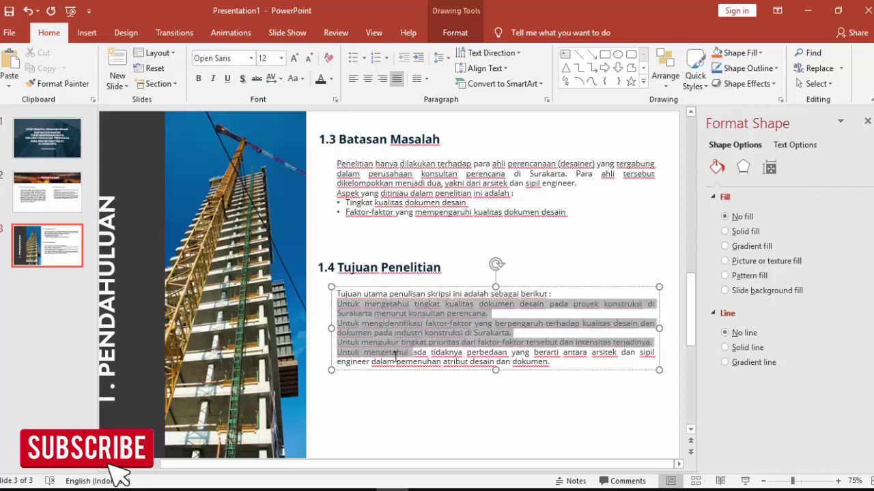
{"action": "left_click", "coordinate": [374, 57]}
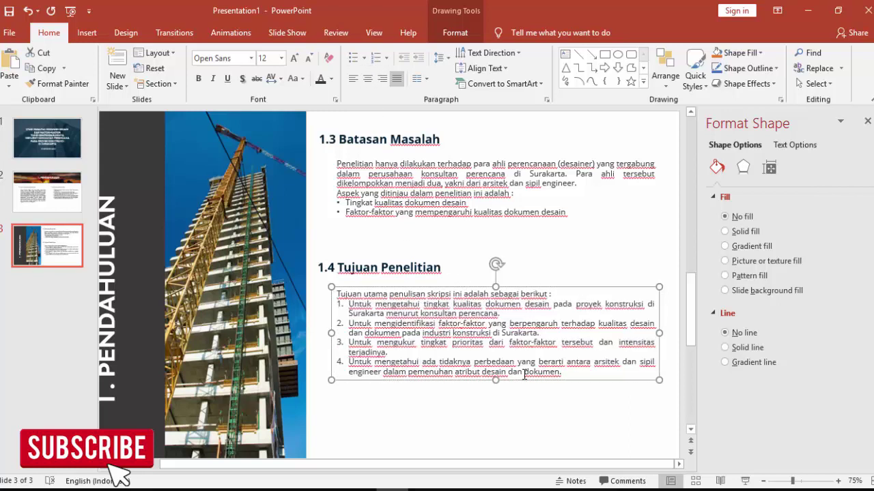
{"action": "left_click", "coordinate": [525, 418]}
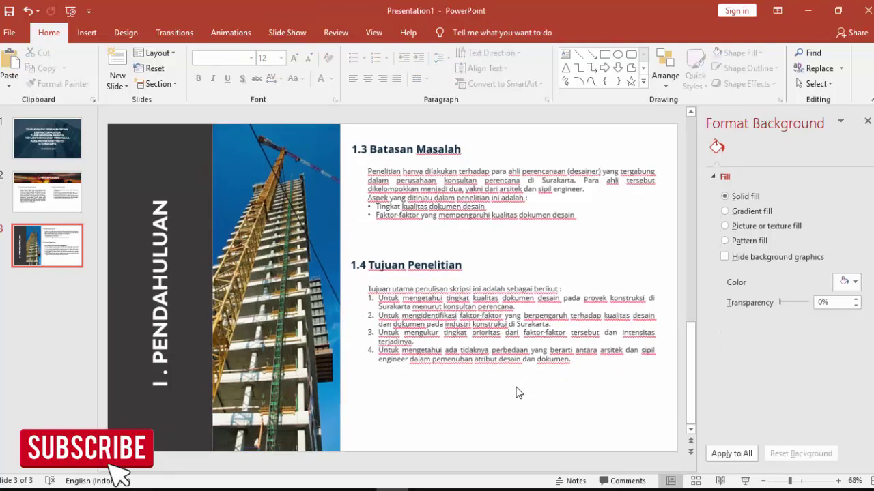
Move the 1.4 Tujuan Penelitian and 1.3 Batasan Masalah heading-and-text groups lower on slide 3.
{"action": "left_click", "coordinate": [510, 361]}
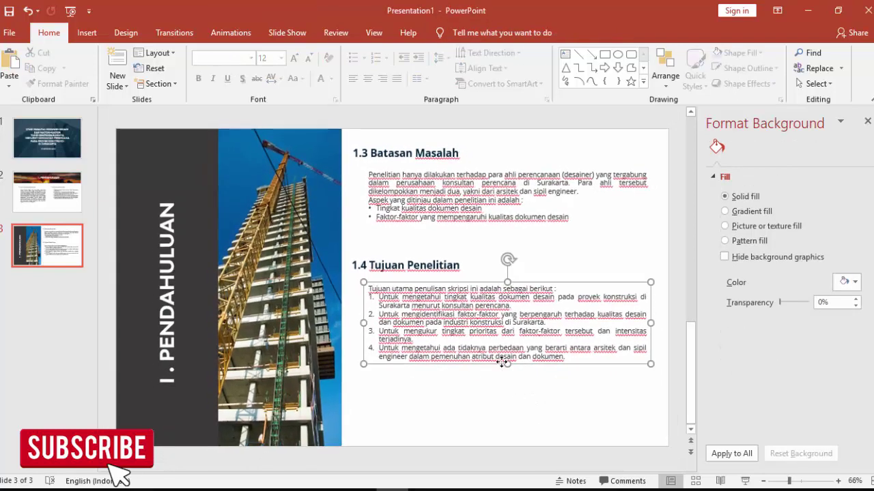
{"action": "left_click", "coordinate": [439, 259], "text": "shift"}
{"action": "left_click_drag", "start_coordinate": [439, 260], "coordinate": [440, 273]}
{"action": "left_click", "coordinate": [445, 217]}
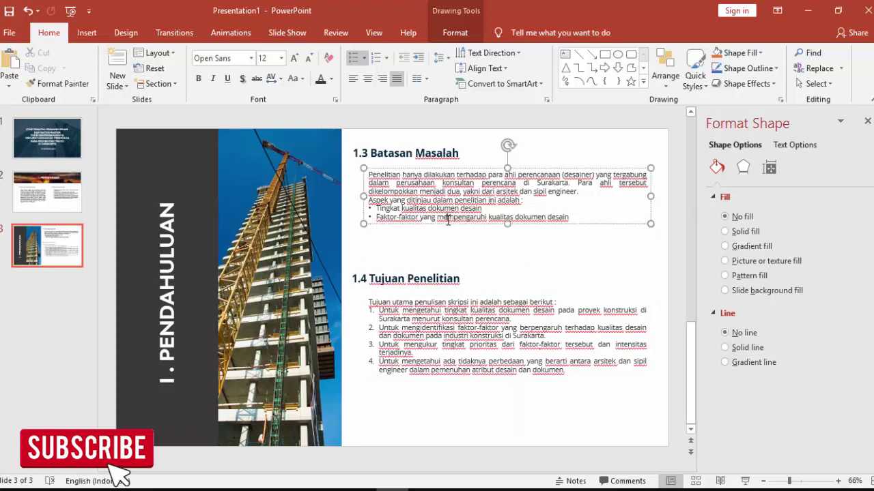
{"action": "left_click", "coordinate": [417, 154], "text": "shift"}
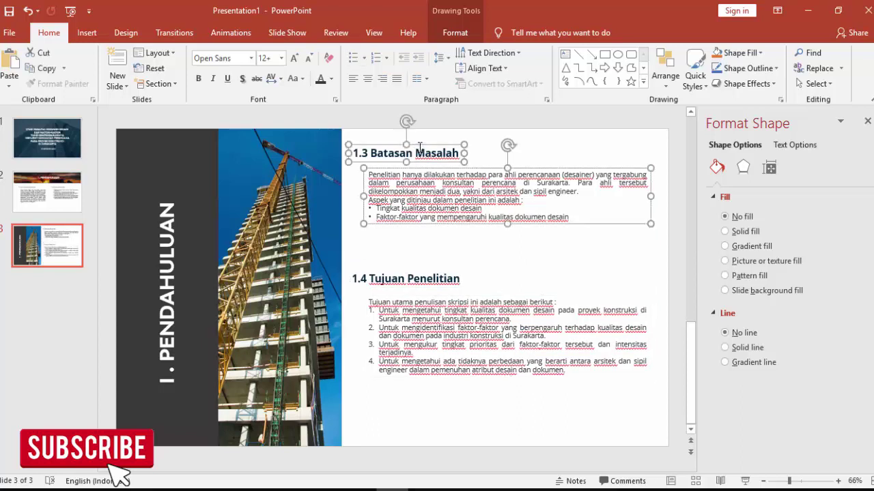
{"action": "left_click_drag", "start_coordinate": [419, 146], "coordinate": [424, 172]}
{"action": "left_click", "coordinate": [432, 280]}
{"action": "left_click", "coordinate": [439, 301], "text": "shift"}
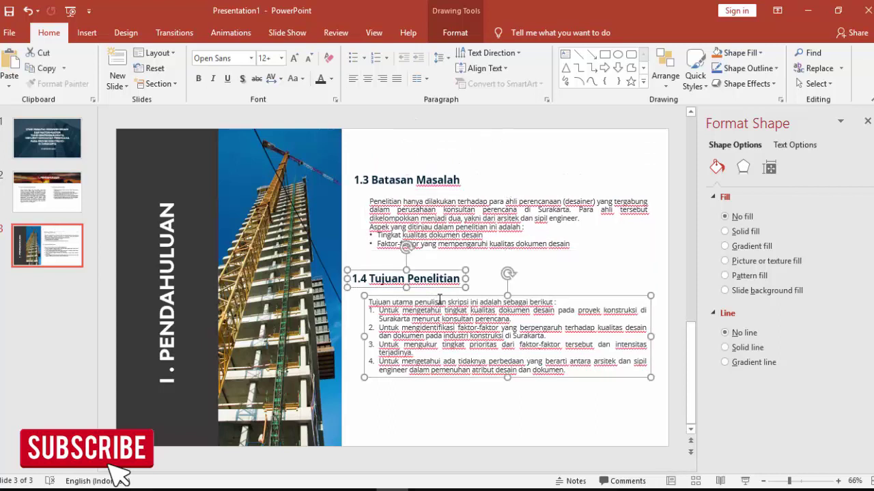
{"action": "left_click", "coordinate": [620, 238]}
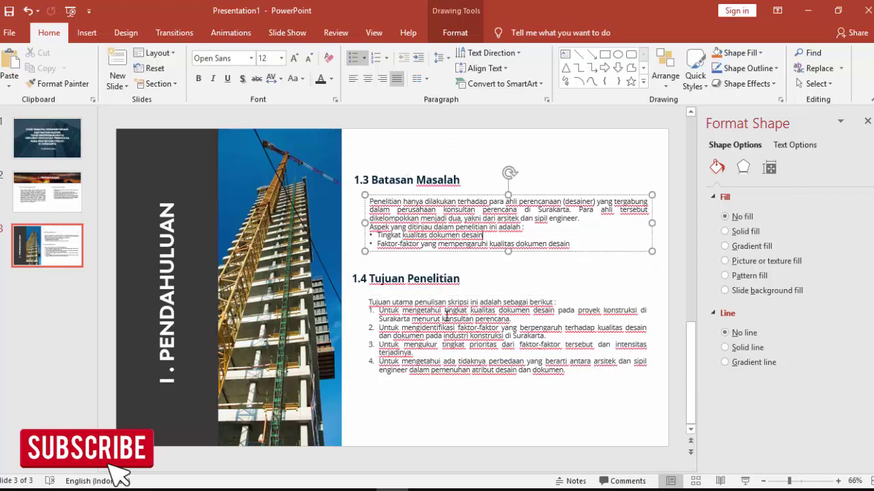
Review slides 1 and 2, then compare the slide text against the thesis PDF.
{"action": "left_click", "coordinate": [53, 144]}
{"action": "left_click", "coordinate": [53, 188]}
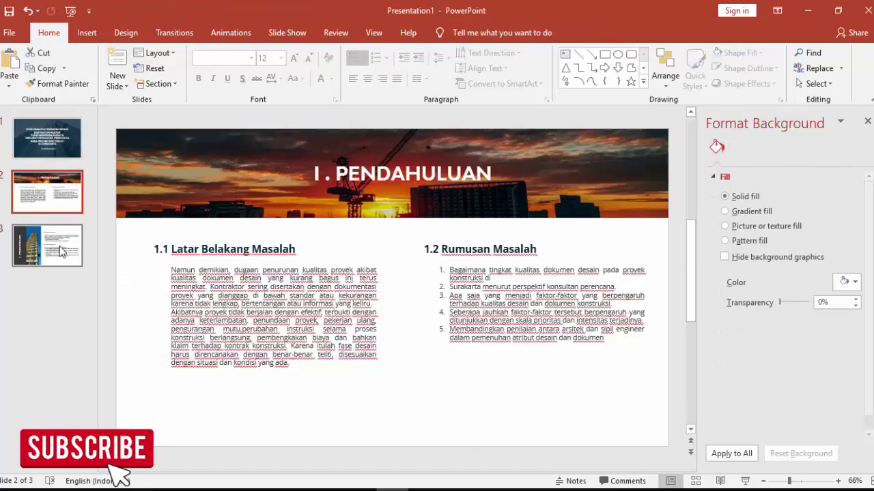
{"action": "left_click", "coordinate": [47, 246]}
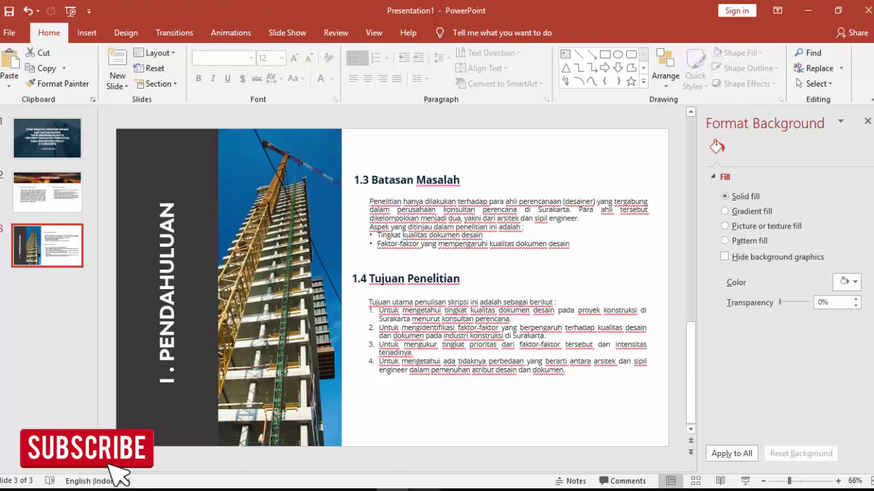
{"action": "key", "text": "alt+Tab"}
{"action": "scroll", "coordinate": [392, 332], "scroll_direction": "down", "scroll_amount": 3}
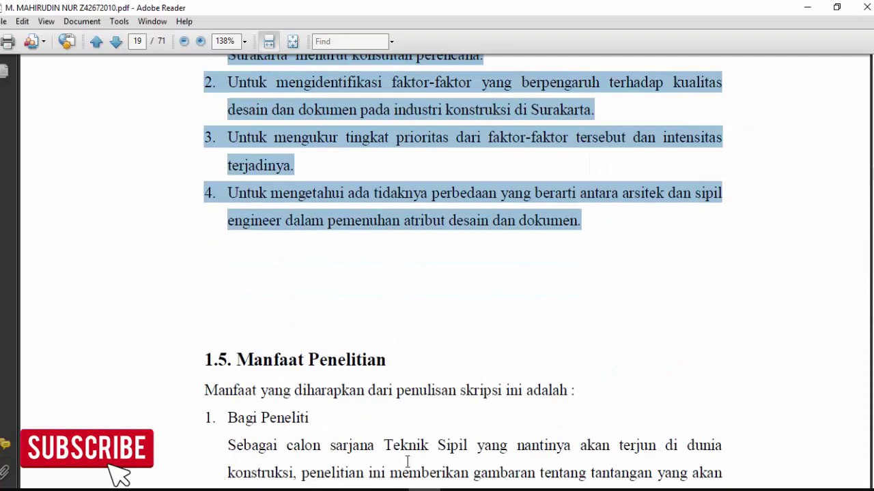
{"action": "key", "text": "alt+Tab"}
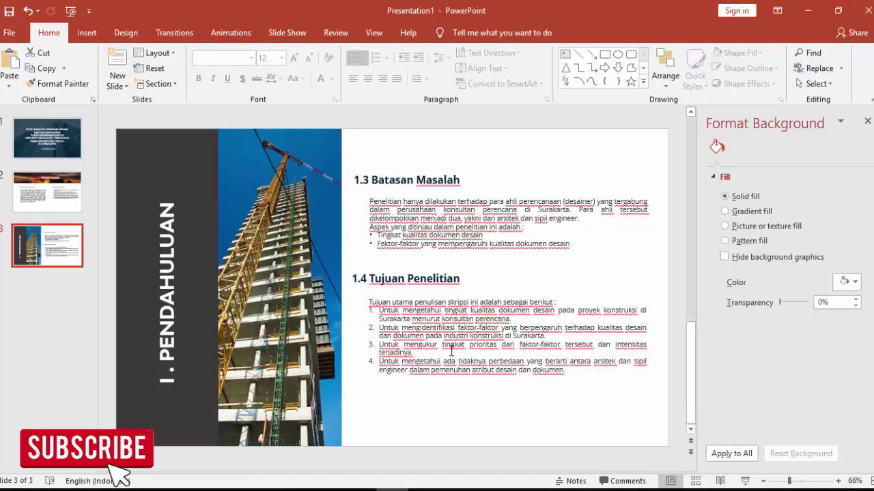
Show title slide 1 with the Format Shape pane closed so the slide fills the view.
{"action": "left_click", "coordinate": [55, 143]}
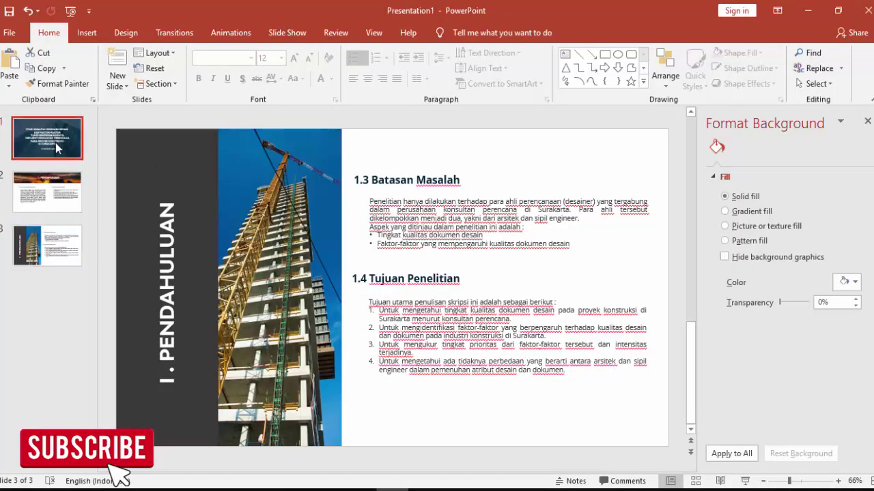
{"action": "left_click", "coordinate": [55, 195]}
{"action": "left_click", "coordinate": [75, 242]}
{"action": "left_click", "coordinate": [70, 140]}
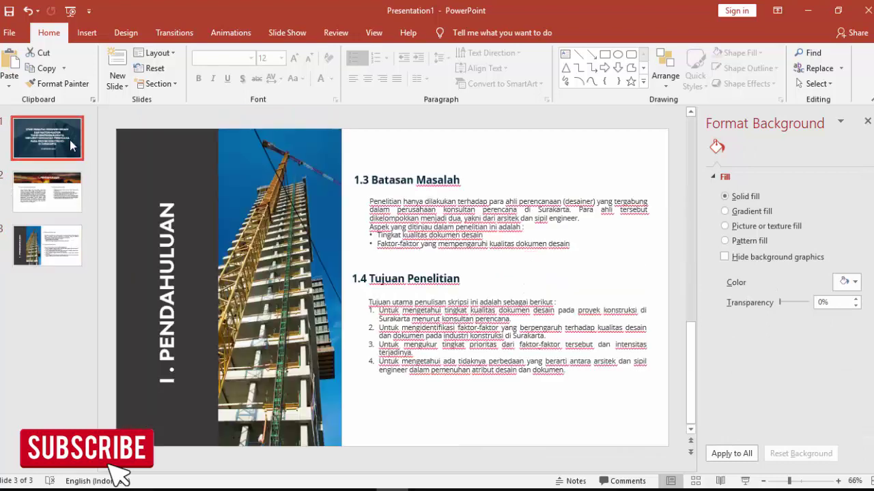
{"action": "left_click", "coordinate": [54, 191]}
{"action": "left_click", "coordinate": [55, 139]}
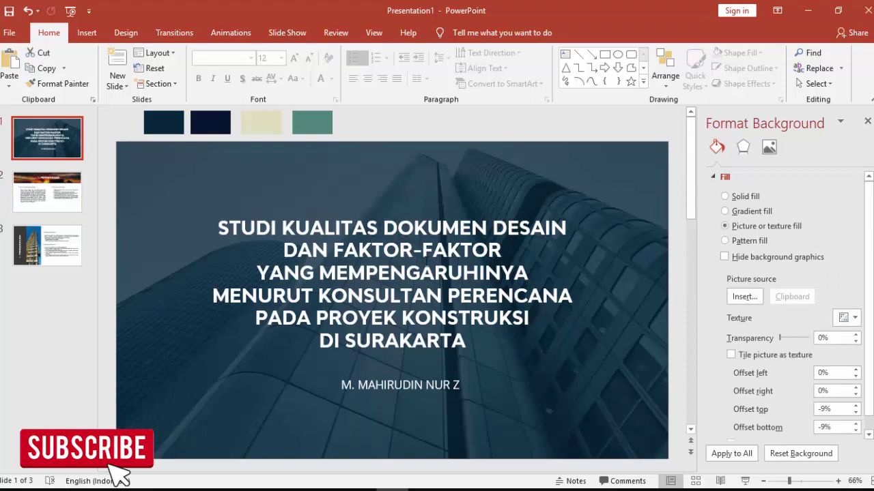
{"action": "left_click", "coordinate": [422, 250]}
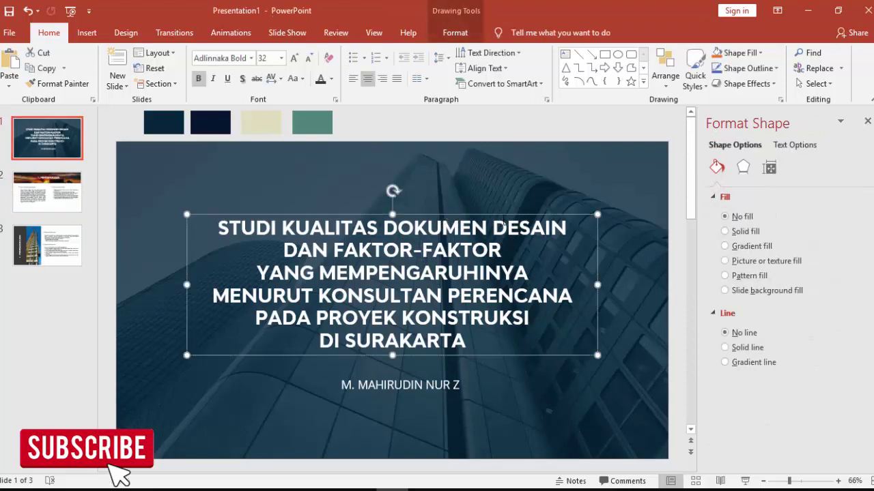
{"action": "left_click", "coordinate": [867, 121]}
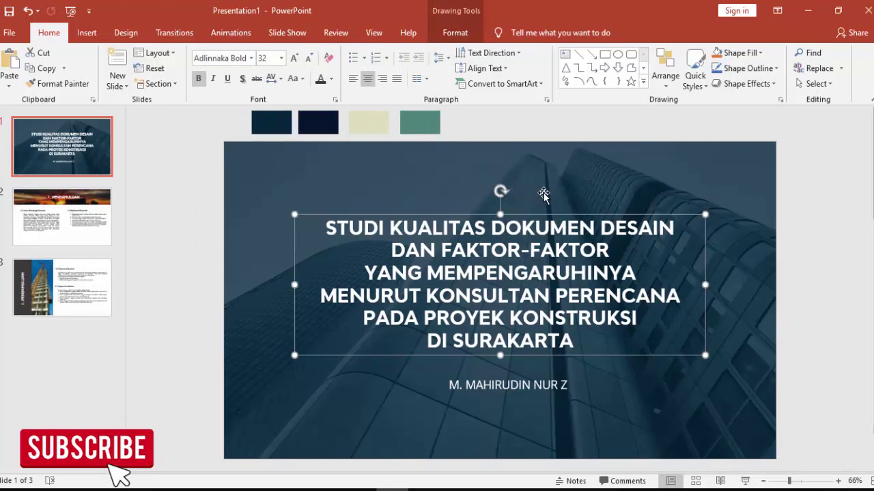
{"action": "left_click", "coordinate": [534, 134]}
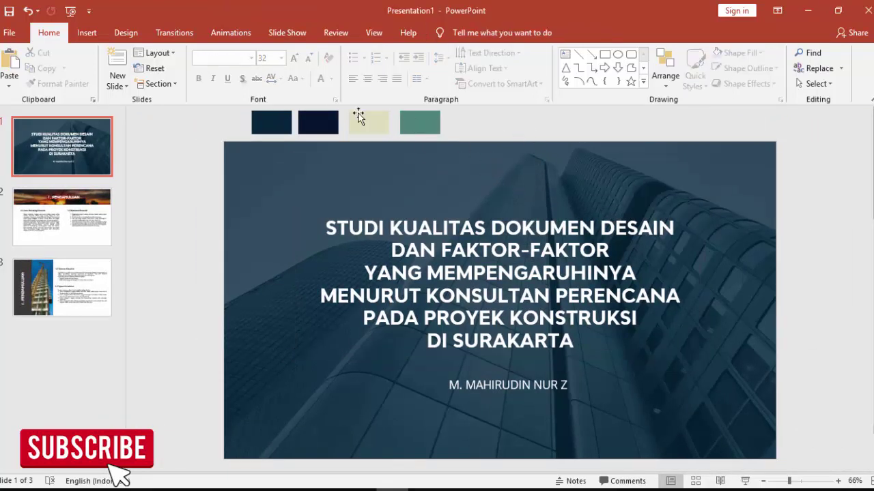
Add a Whip entrance effect to the slide 1 thesis title, via More Entrance Effects.
{"action": "left_click", "coordinate": [231, 32]}
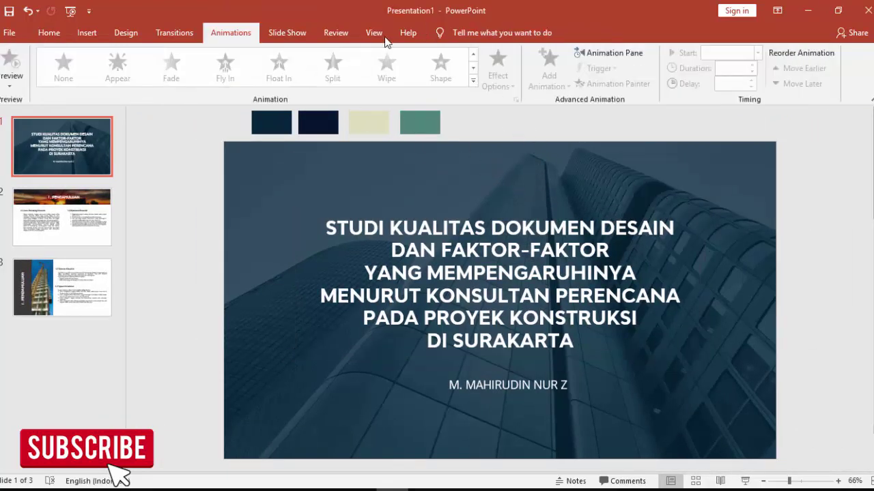
{"action": "left_click", "coordinate": [600, 53]}
{"action": "left_click", "coordinate": [558, 259]}
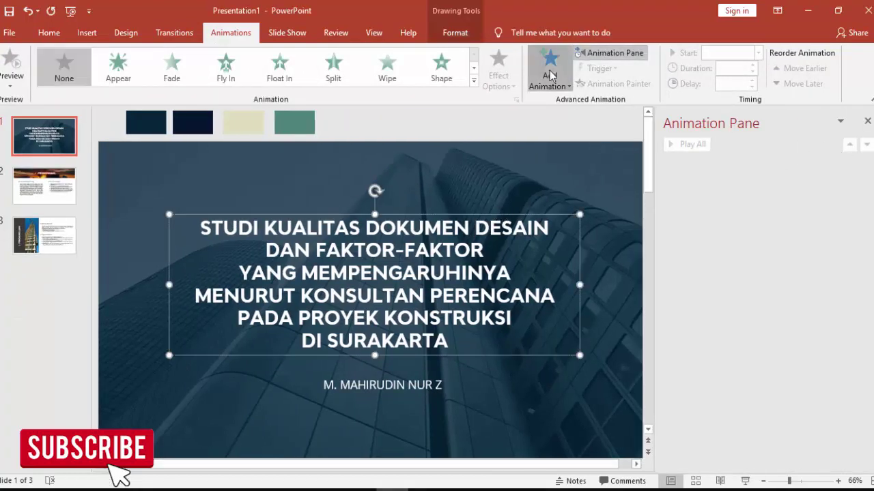
{"action": "left_click", "coordinate": [550, 69]}
{"action": "scroll", "coordinate": [612, 314], "scroll_direction": "down", "scroll_amount": 3}
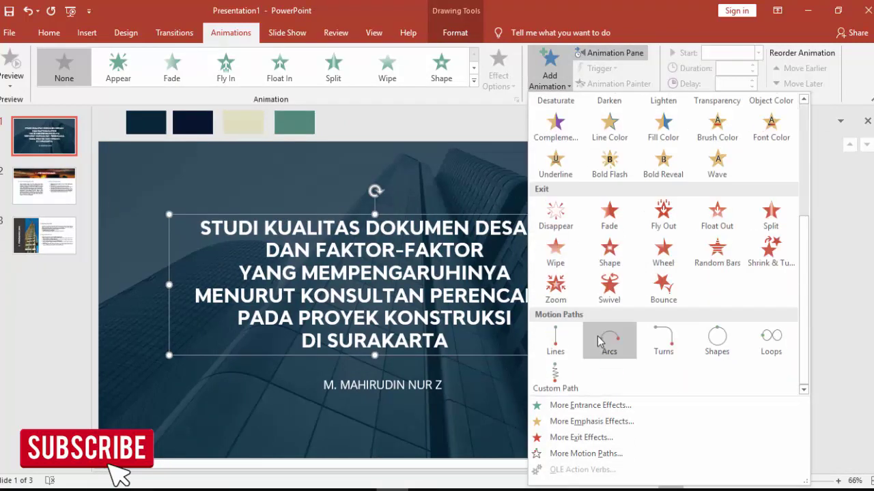
{"action": "left_click", "coordinate": [597, 407]}
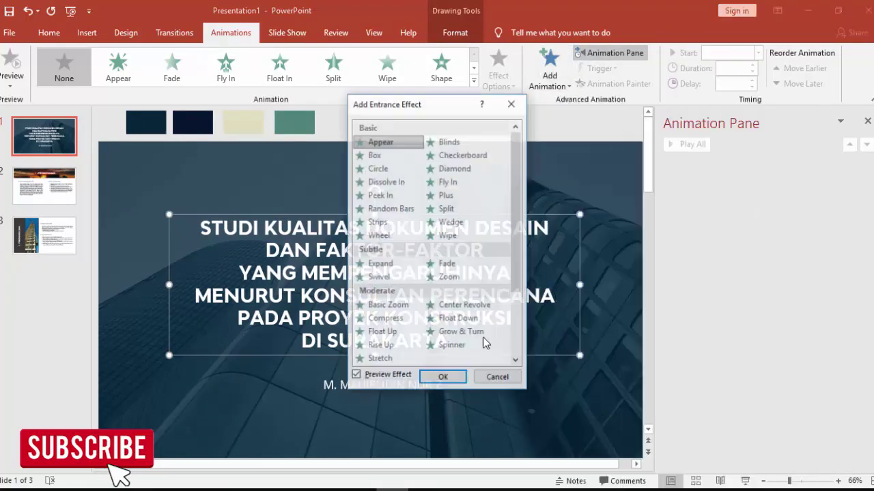
{"action": "left_click_drag", "start_coordinate": [489, 114], "coordinate": [667, 115]}
{"action": "scroll", "coordinate": [663, 238], "scroll_direction": "down", "scroll_amount": 3}
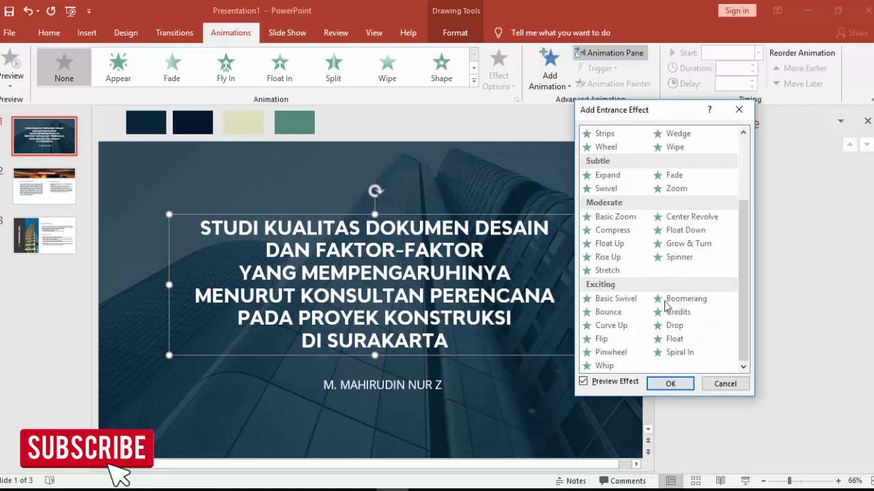
{"action": "left_click", "coordinate": [605, 339]}
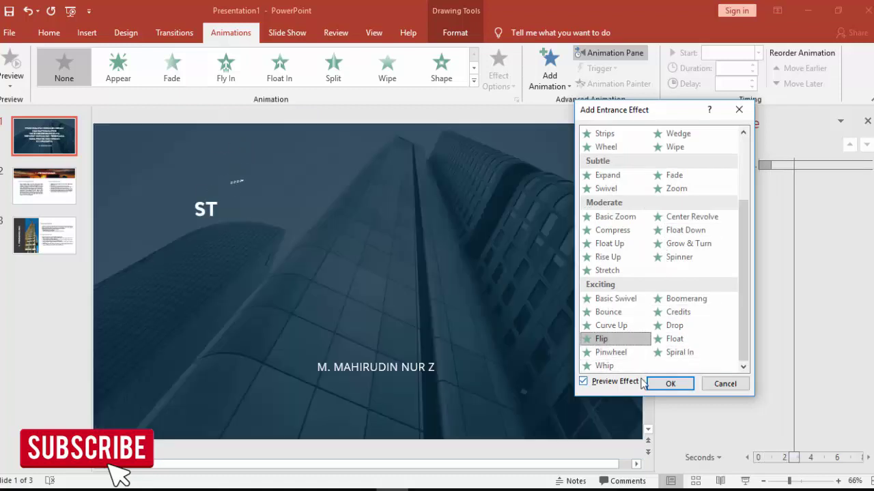
{"action": "left_click", "coordinate": [605, 367]}
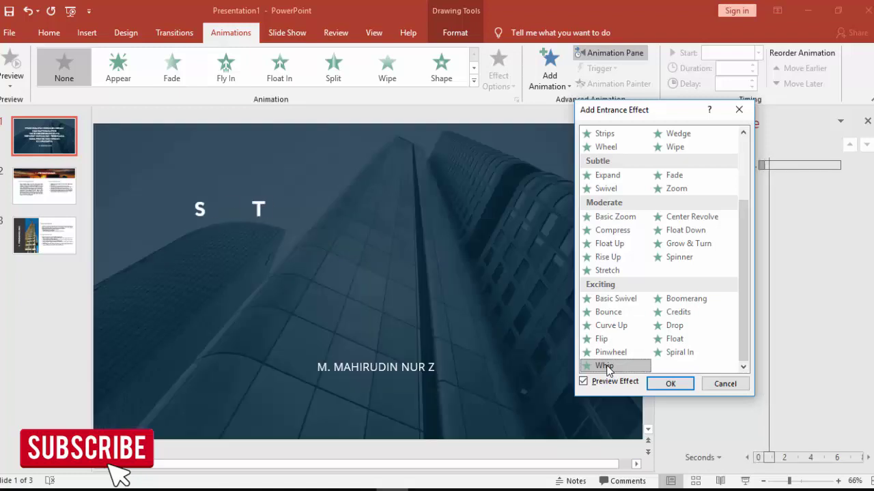
{"action": "left_click", "coordinate": [670, 383]}
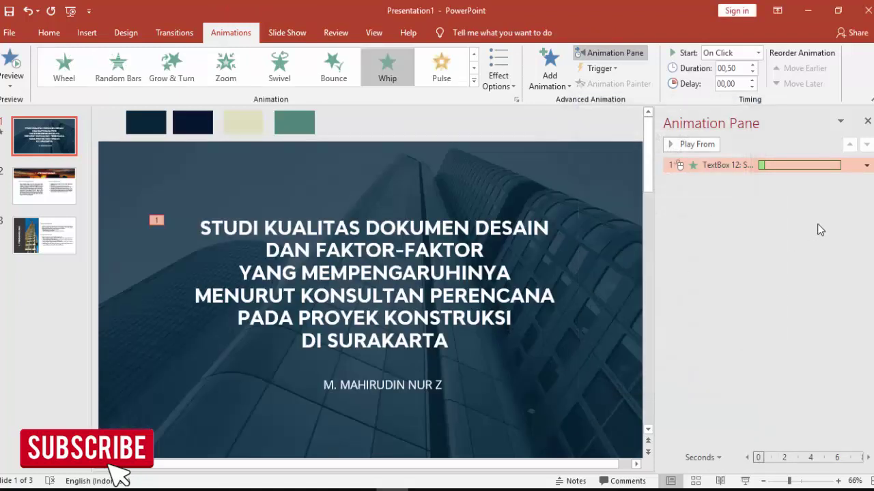
Shorten the title's Whip animation to 0.25 seconds and preview it.
{"action": "left_click", "coordinate": [752, 75]}
{"action": "left_click", "coordinate": [681, 145]}
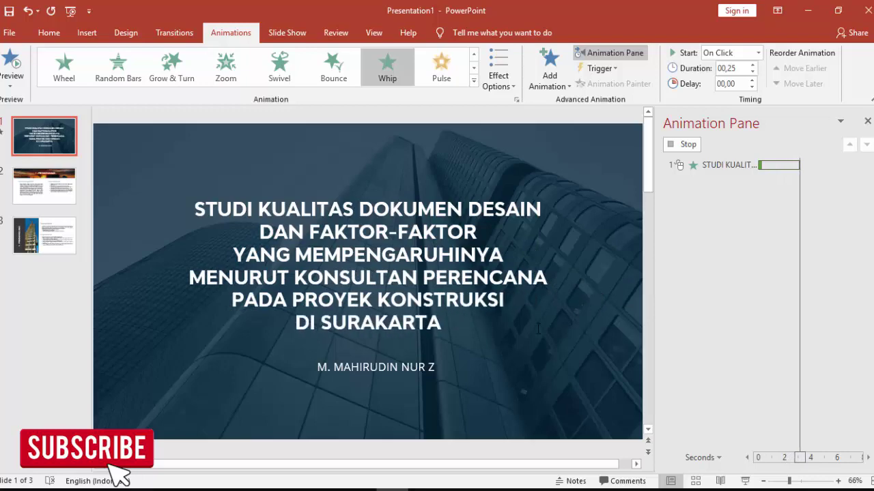
{"action": "left_click", "coordinate": [408, 375]}
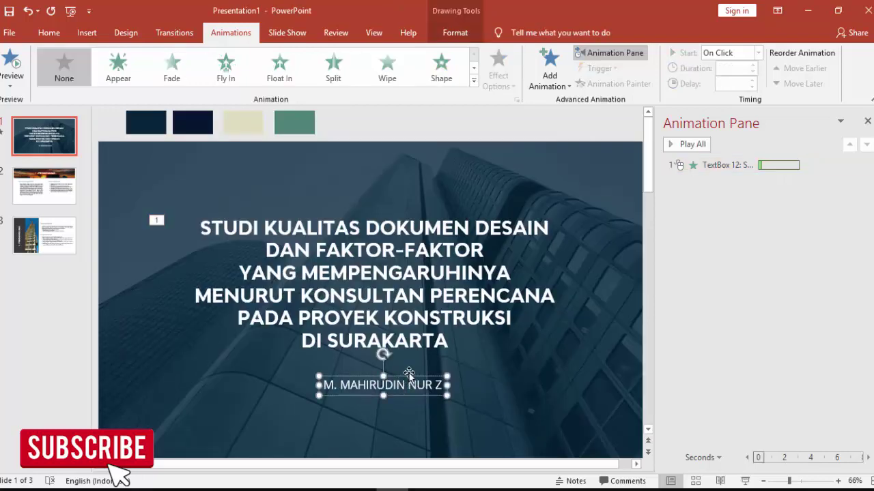
Give the author-name subtitle a Basic Zoom entrance set to zoom Out, then go to slide 2.
{"action": "left_click", "coordinate": [550, 68]}
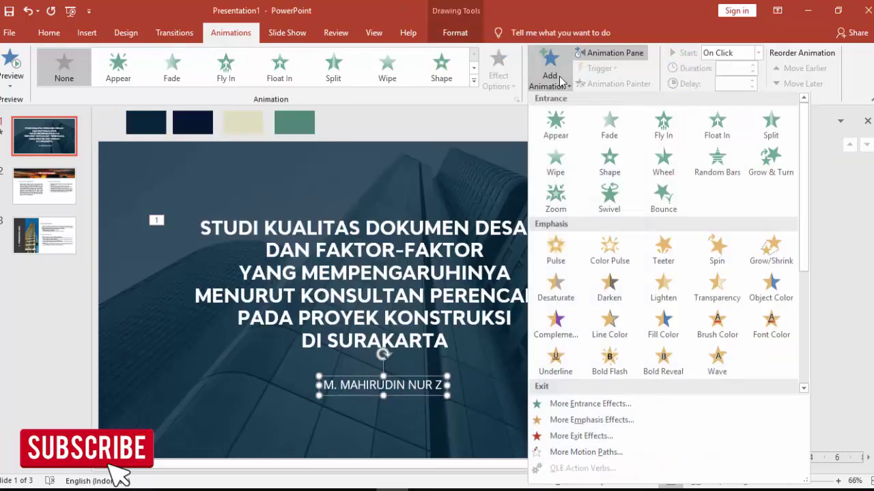
{"action": "left_click", "coordinate": [590, 406]}
{"action": "scroll", "coordinate": [443, 349], "scroll_direction": "down", "scroll_amount": 2}
{"action": "left_click", "coordinate": [393, 308]}
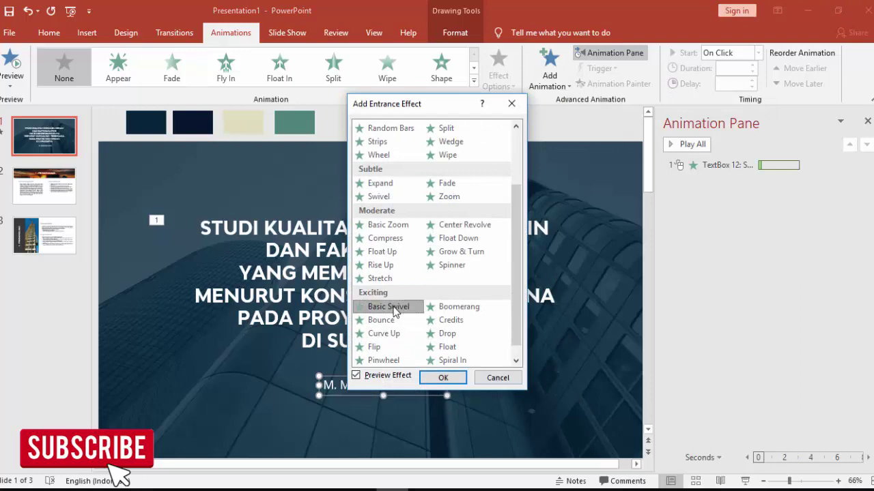
{"action": "left_click", "coordinate": [382, 226]}
{"action": "left_click_drag", "start_coordinate": [447, 106], "coordinate": [556, 118]}
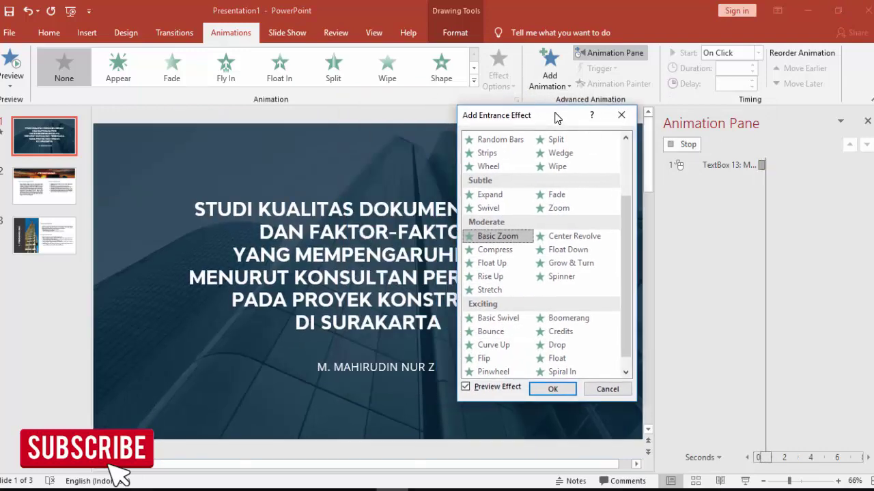
{"action": "left_click", "coordinate": [552, 389]}
{"action": "left_click", "coordinate": [498, 75]}
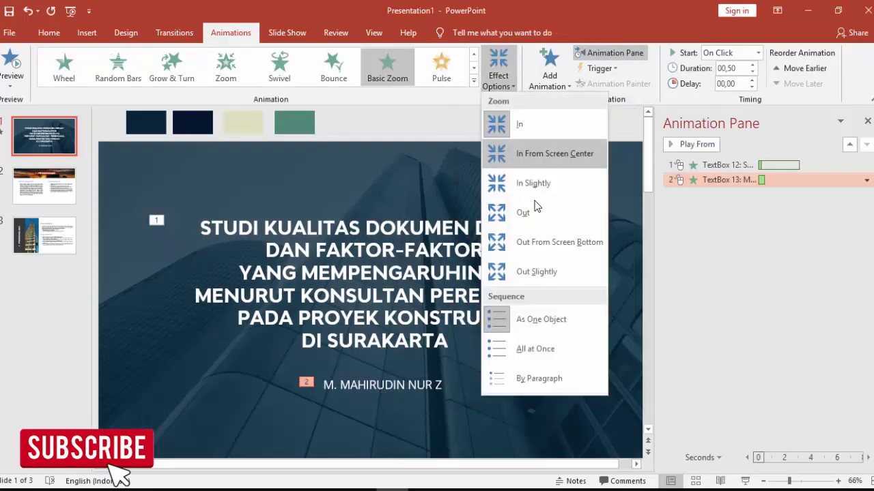
{"action": "left_click", "coordinate": [524, 212]}
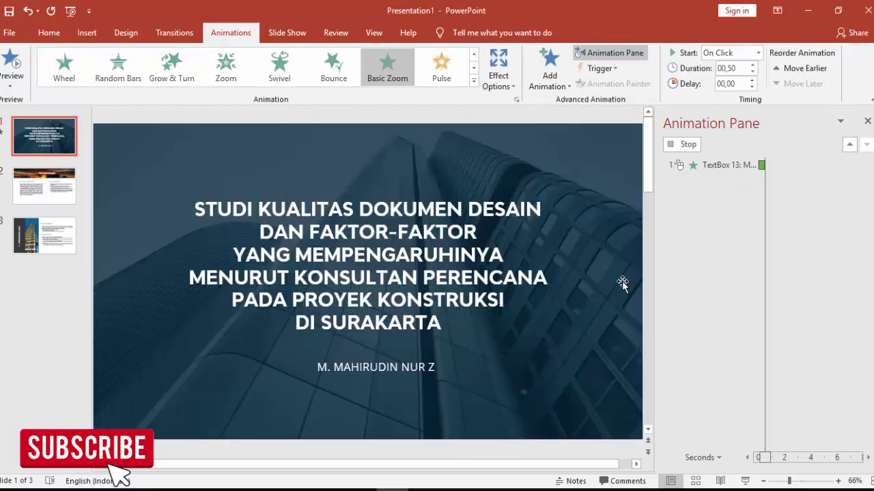
{"action": "left_click", "coordinate": [71, 176]}
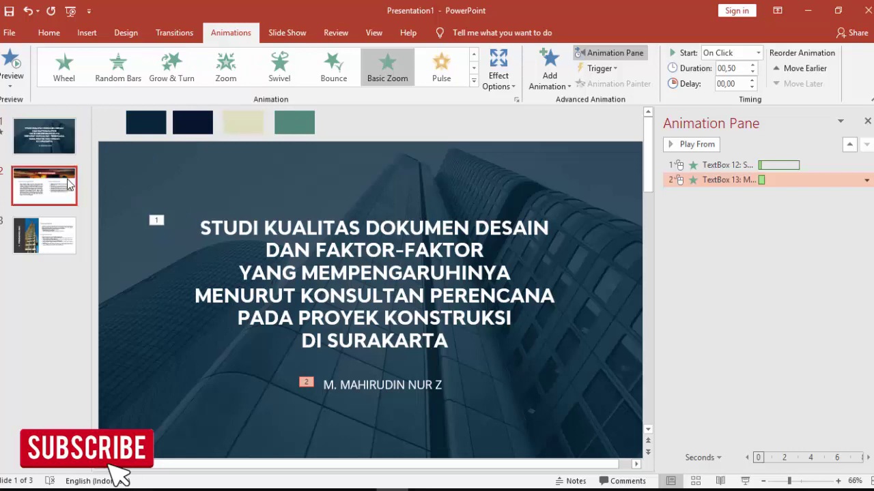
Add a Fly In entrance from Top to the I . PENDAHULUAN heading.
{"action": "left_click", "coordinate": [332, 171]}
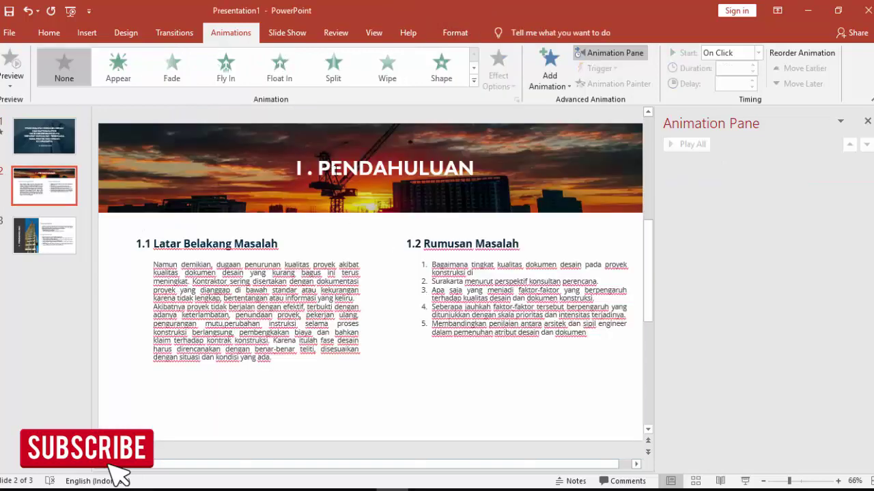
{"action": "left_click", "coordinate": [550, 64]}
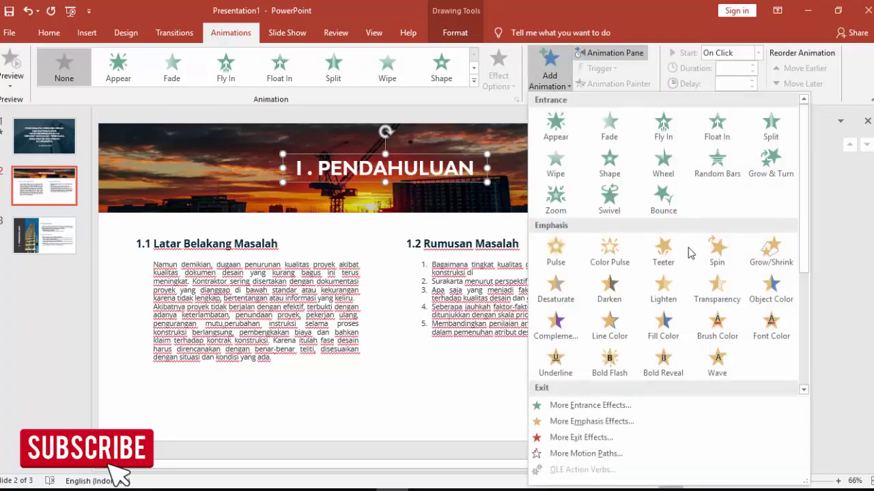
{"action": "left_click", "coordinate": [587, 402]}
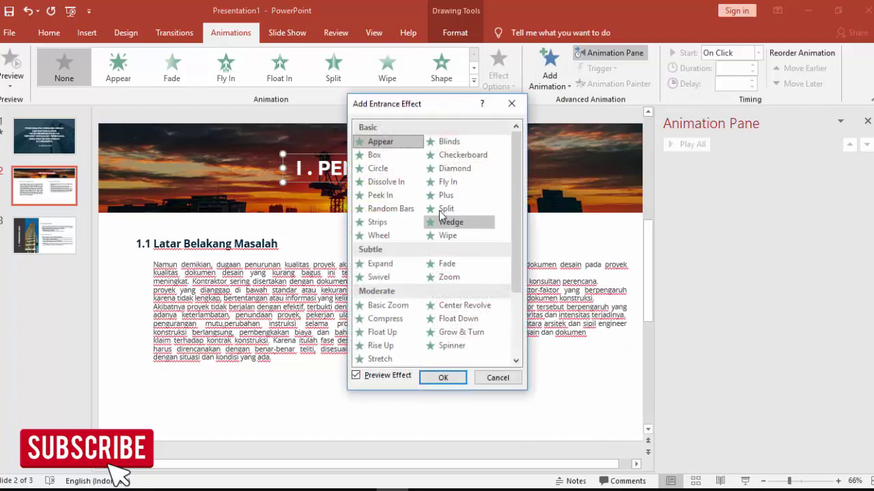
{"action": "left_click", "coordinate": [450, 181]}
{"action": "left_click", "coordinate": [441, 379]}
{"action": "left_click", "coordinate": [499, 75]}
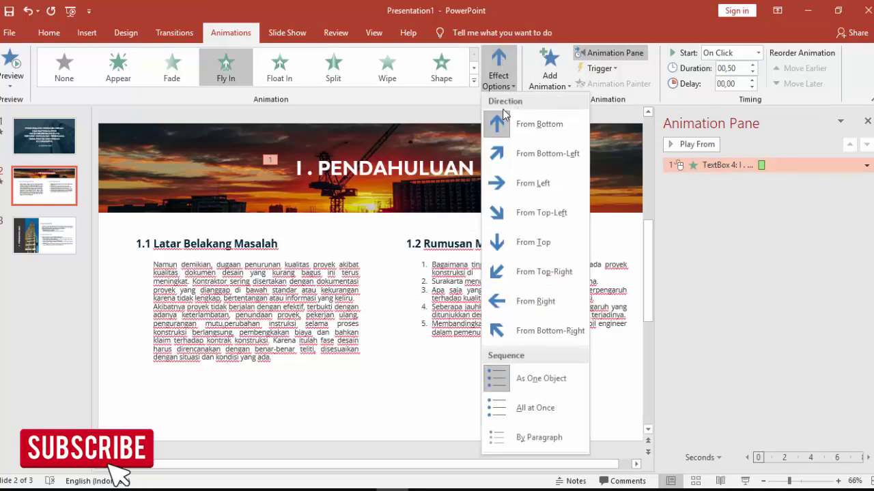
{"action": "left_click", "coordinate": [532, 269]}
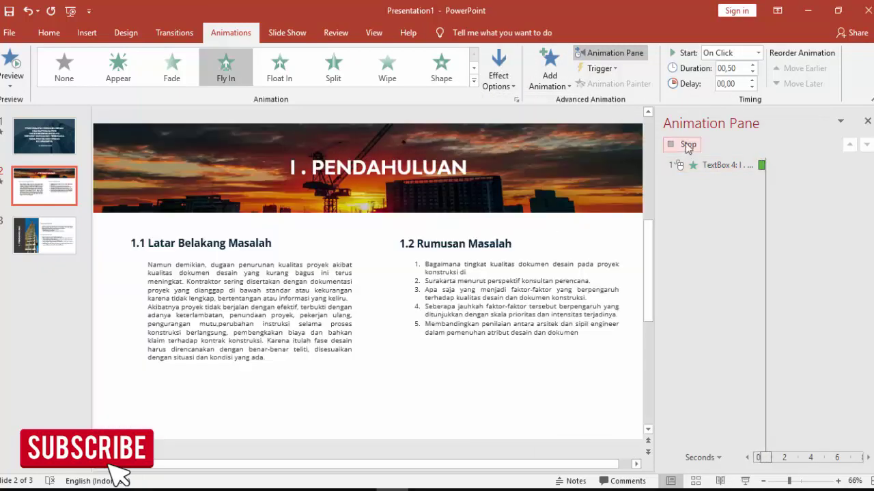
{"action": "left_click", "coordinate": [752, 73]}
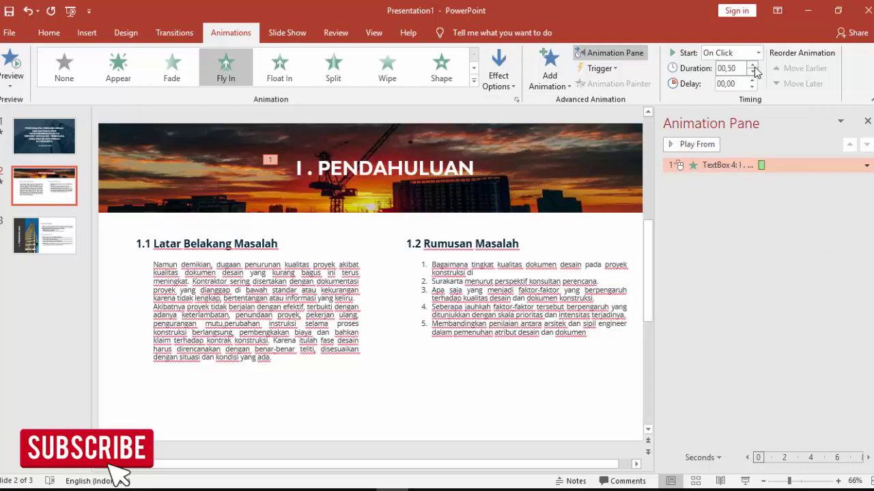
Set the heading's Fly In to animate by letter with 60% delay and a 0.11 sec bounce end.
{"action": "right_click", "coordinate": [753, 168]}
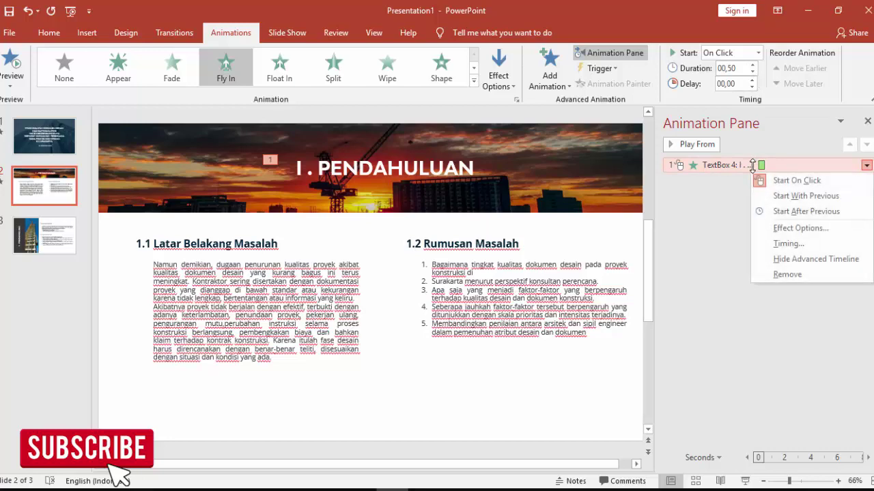
{"action": "left_click", "coordinate": [785, 231]}
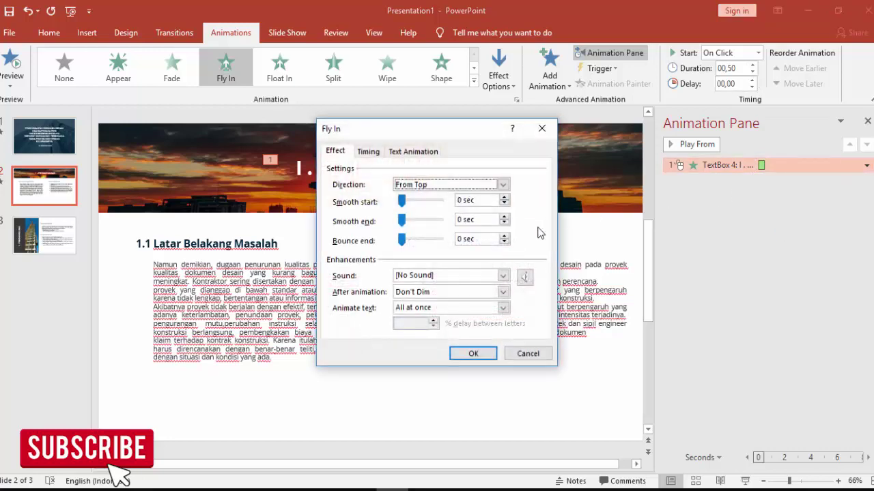
{"action": "left_click_drag", "start_coordinate": [424, 137], "coordinate": [582, 208]}
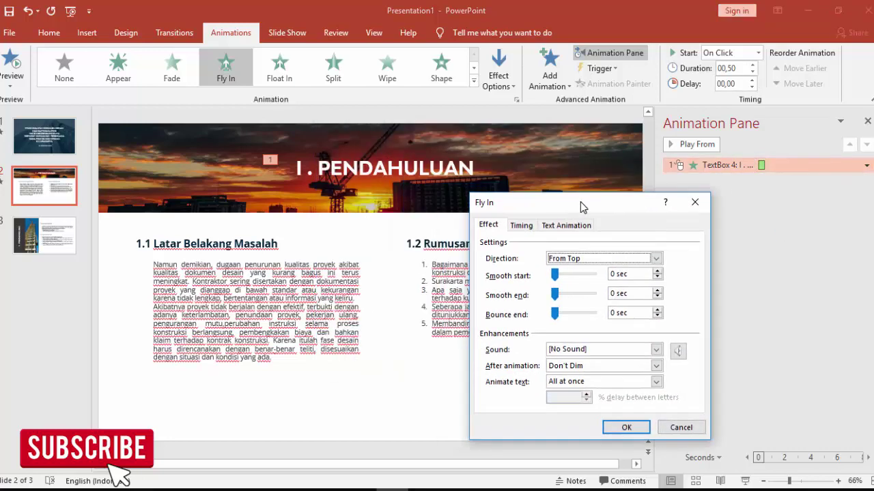
{"action": "left_click", "coordinate": [576, 378]}
{"action": "left_click", "coordinate": [581, 414]}
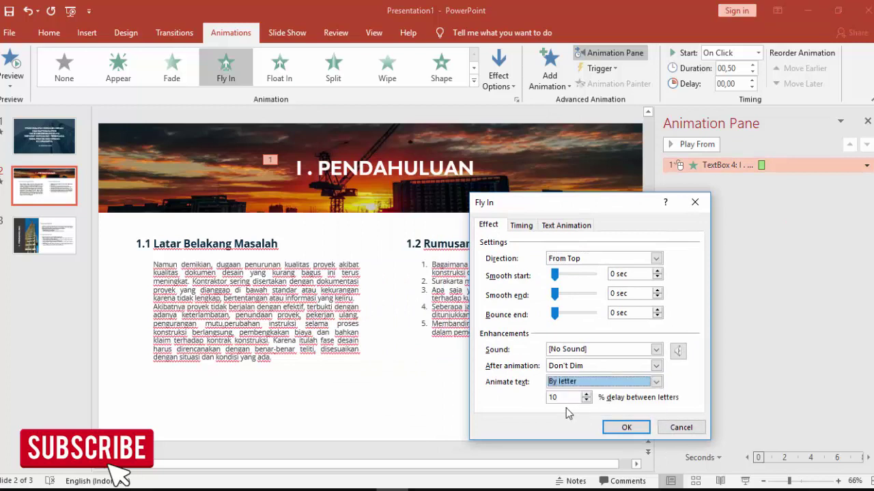
{"action": "left_click", "coordinate": [568, 399]}
{"action": "type", "text": "60"}
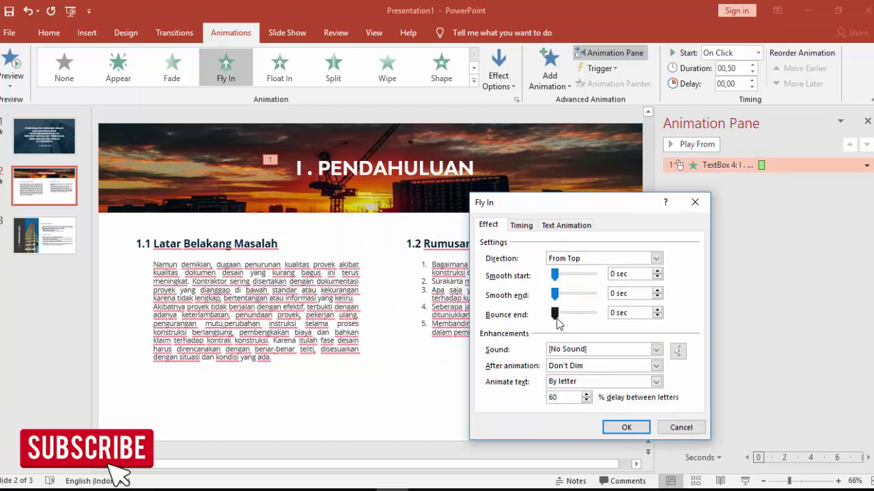
{"action": "left_click_drag", "start_coordinate": [557, 315], "coordinate": [566, 316]}
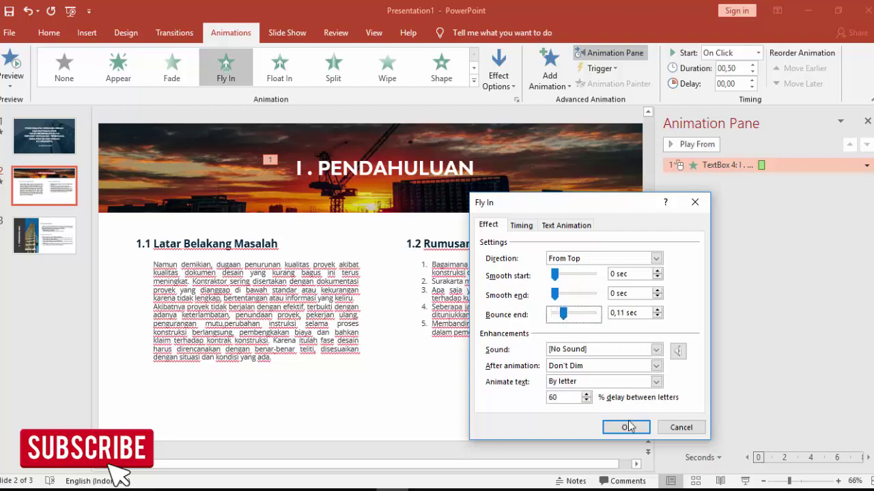
{"action": "left_click", "coordinate": [626, 427]}
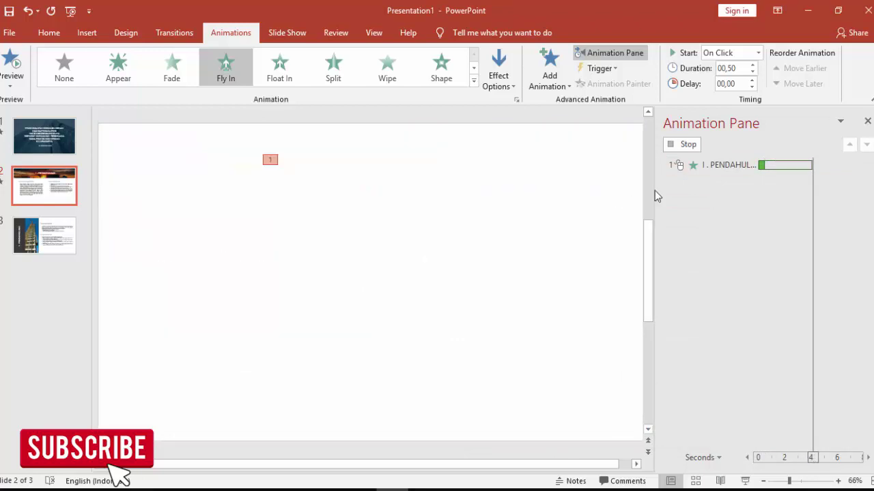
Add a Flip entrance effect to the 1.1 Latar Belakang Masalah heading.
{"action": "left_click", "coordinate": [250, 237]}
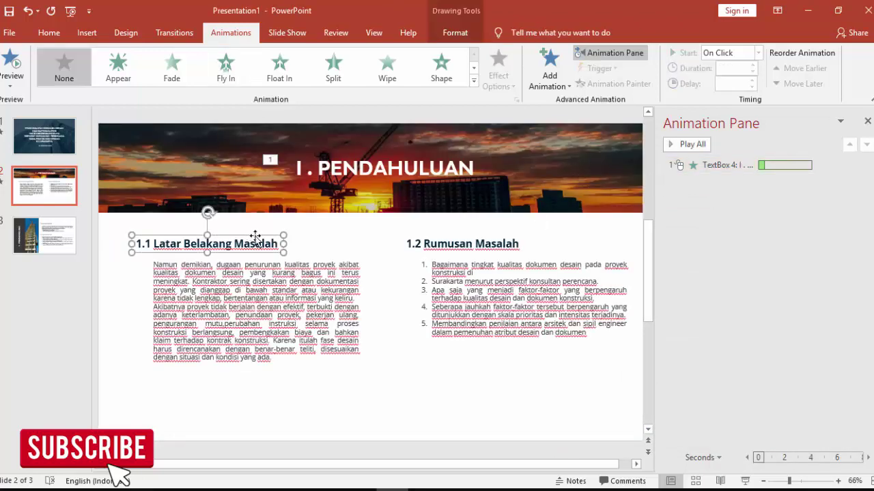
{"action": "left_click", "coordinate": [550, 68]}
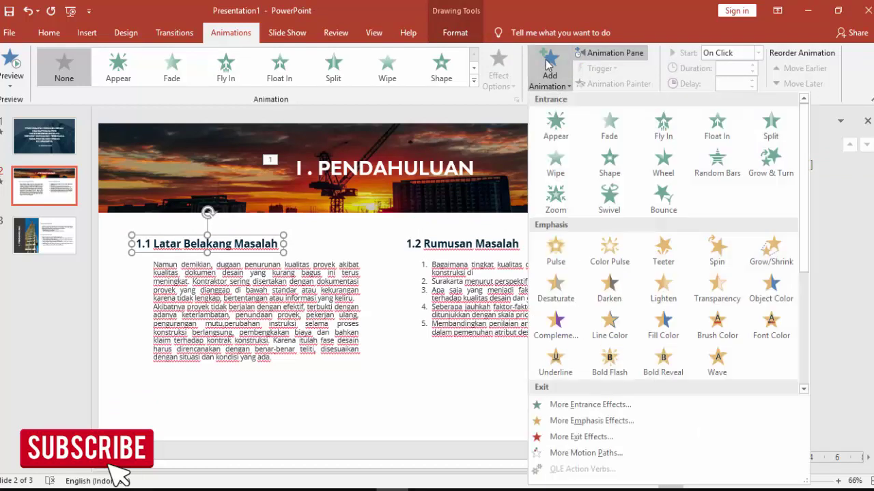
{"action": "left_click", "coordinate": [598, 406]}
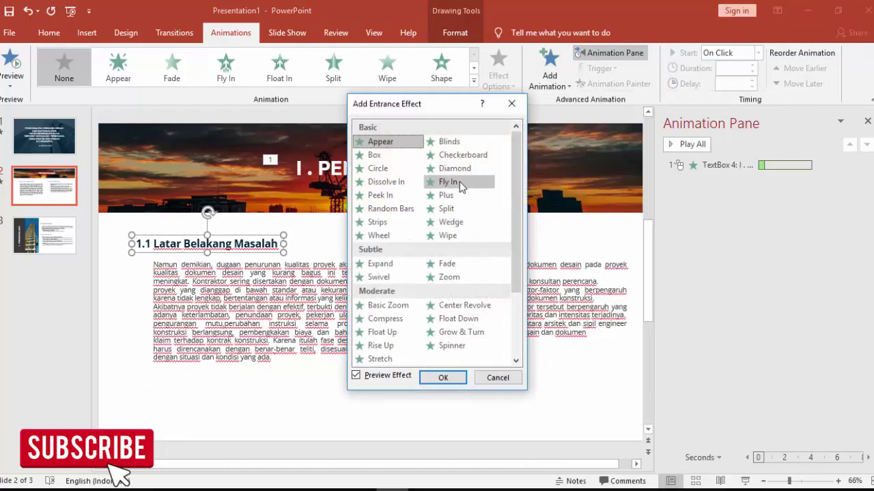
{"action": "scroll", "coordinate": [442, 275], "scroll_direction": "down", "scroll_amount": 3}
{"action": "left_click", "coordinate": [383, 333]}
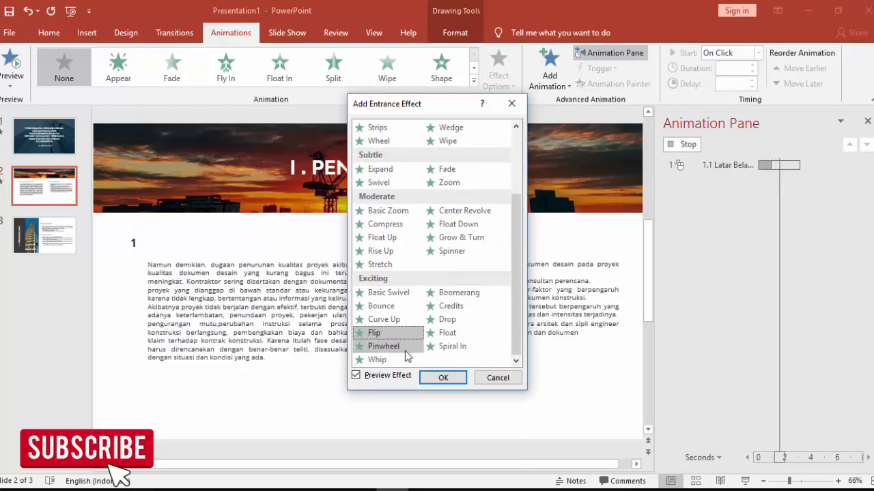
{"action": "left_click", "coordinate": [443, 378]}
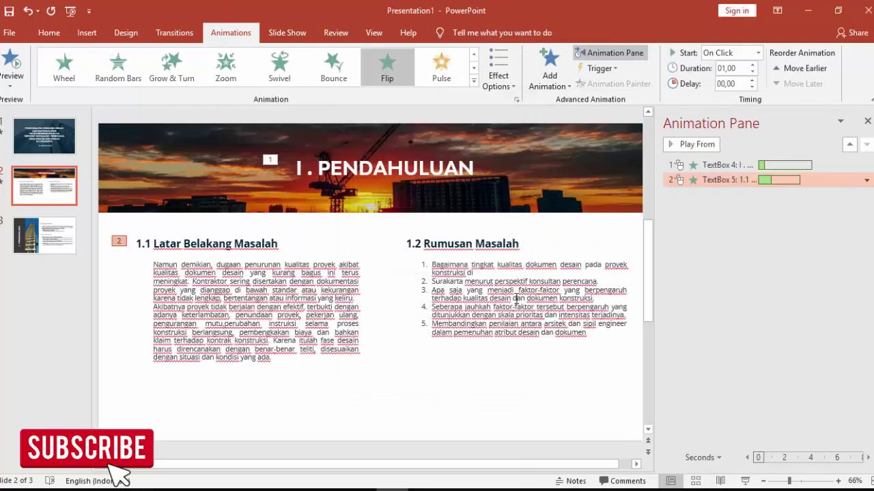
Keep the heading's animation starting On Click and preview the slide's animations.
{"action": "left_click", "coordinate": [759, 53]}
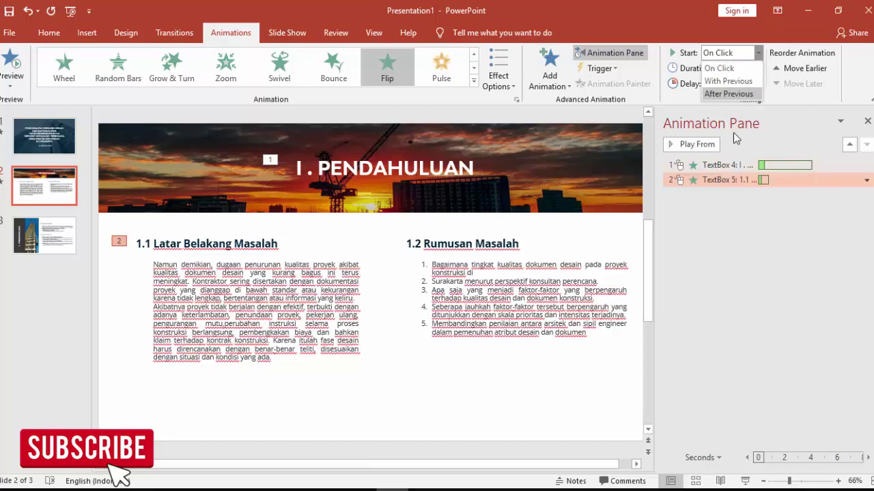
{"action": "left_click", "coordinate": [749, 248]}
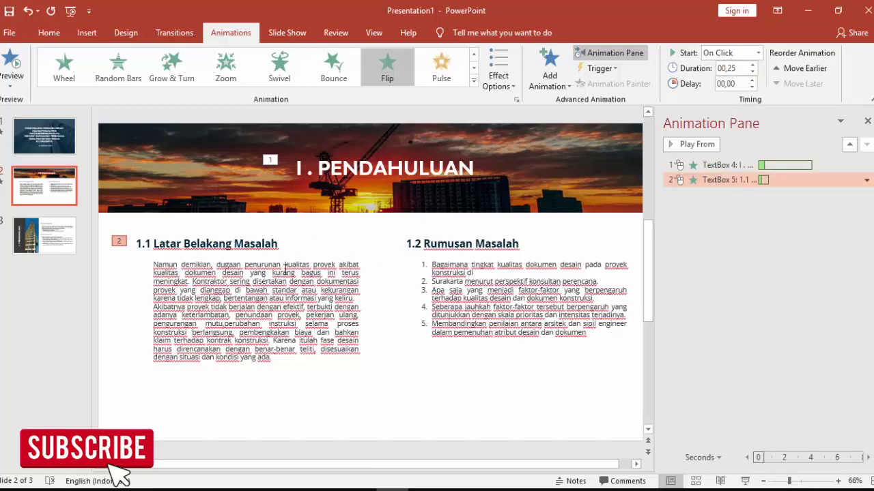
{"action": "left_click", "coordinate": [691, 144]}
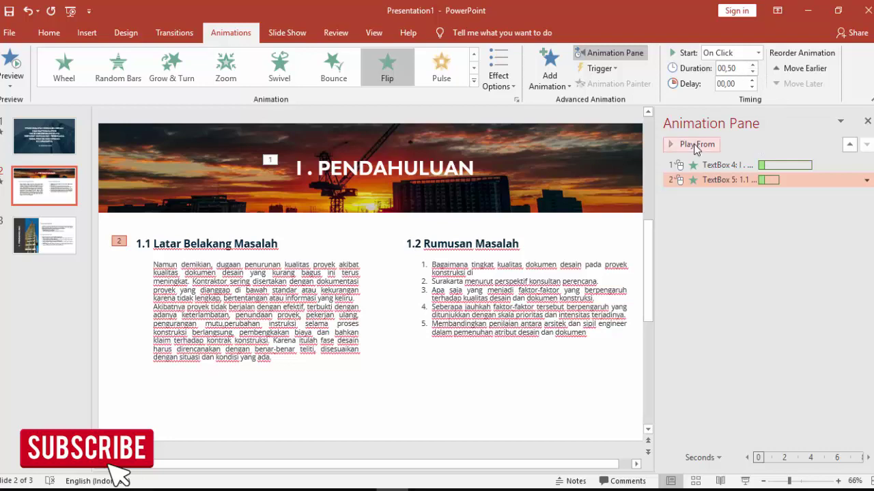
{"action": "left_click", "coordinate": [691, 144]}
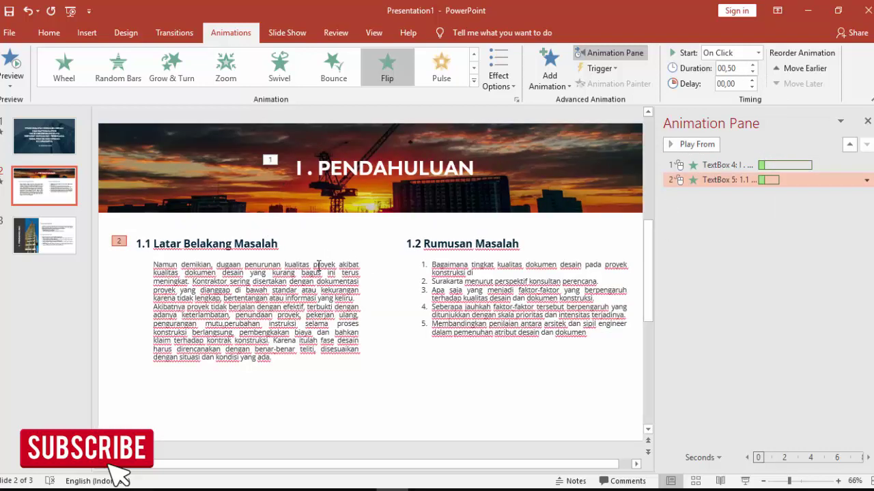
Add a Float Up entrance effect to the Latar Belakang body paragraph.
{"action": "left_click", "coordinate": [318, 264]}
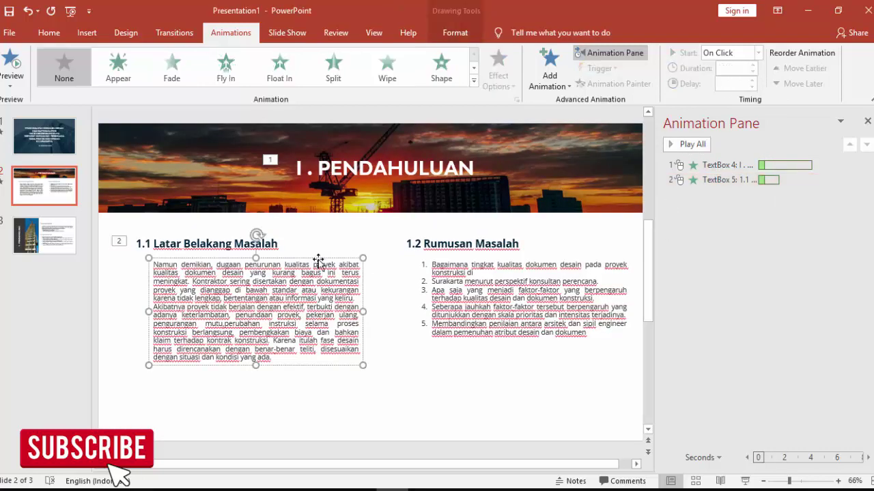
{"action": "left_click", "coordinate": [551, 68]}
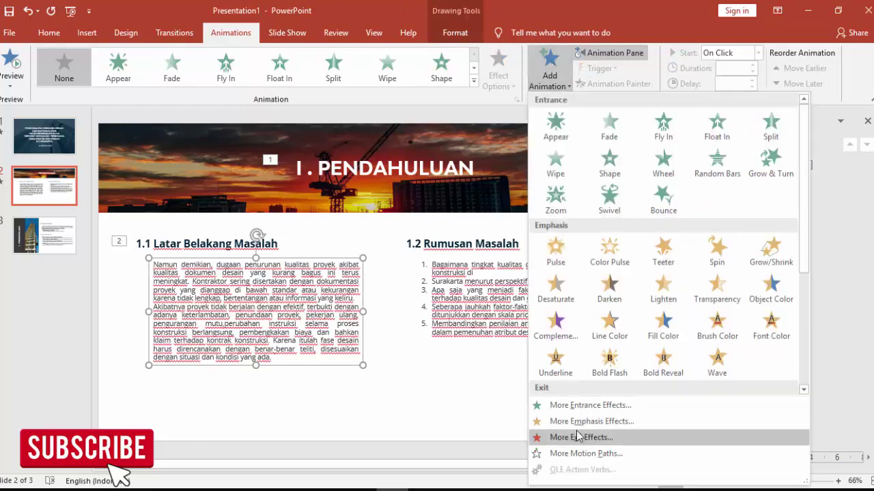
{"action": "left_click", "coordinate": [547, 405]}
{"action": "scroll", "coordinate": [444, 287], "scroll_direction": "down", "scroll_amount": 2}
{"action": "scroll", "coordinate": [444, 286], "scroll_direction": "down", "scroll_amount": 1}
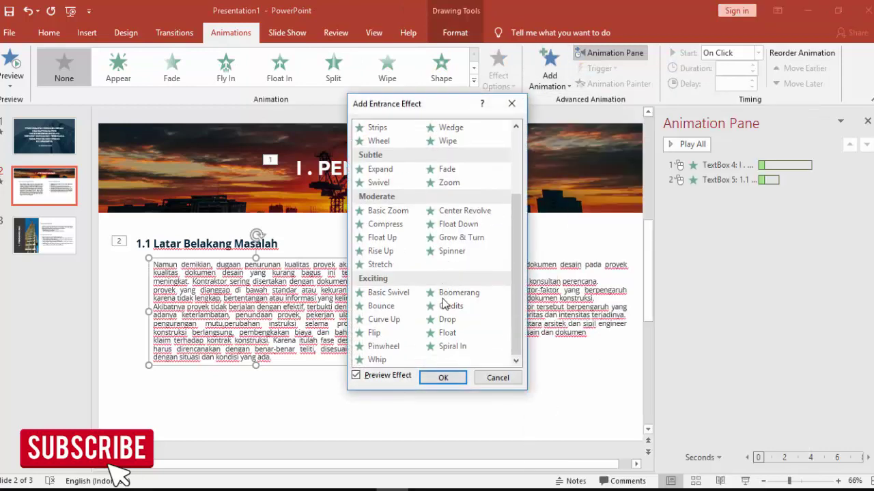
{"action": "left_click", "coordinate": [386, 238]}
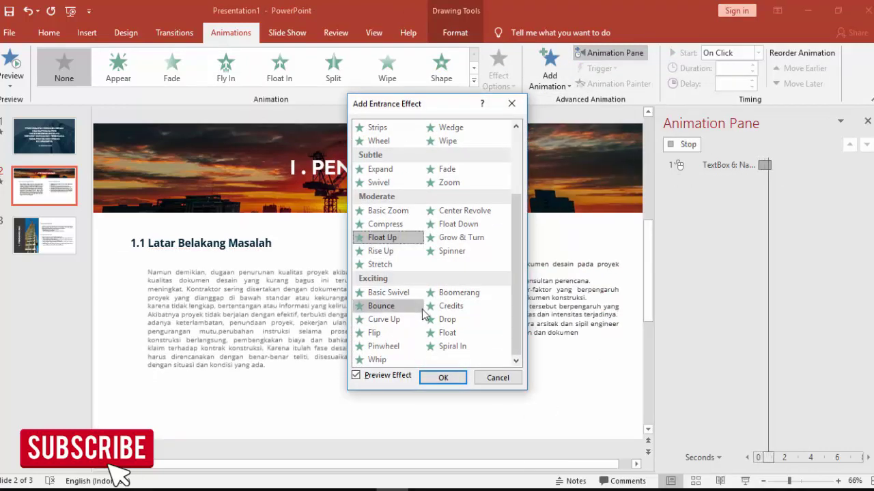
{"action": "left_click", "coordinate": [444, 378]}
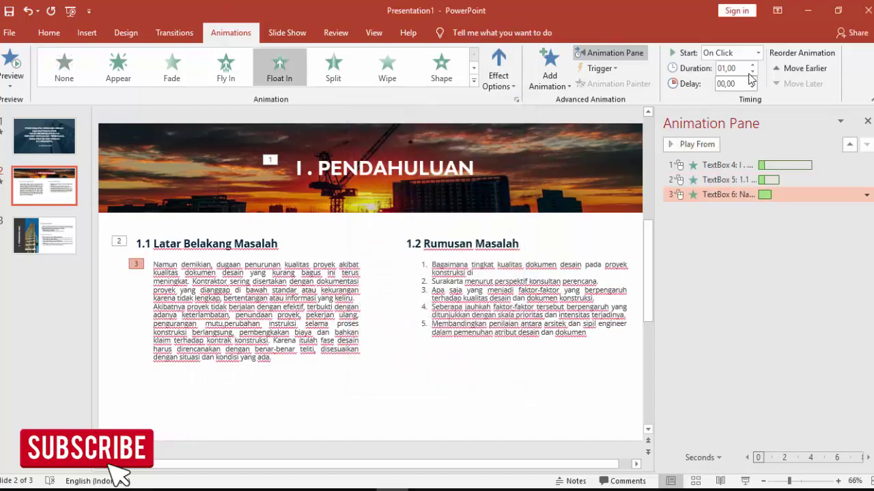
Set the paragraph's animation to start After Previous and preview the slide.
{"action": "left_click", "coordinate": [757, 53]}
{"action": "left_click", "coordinate": [727, 90]}
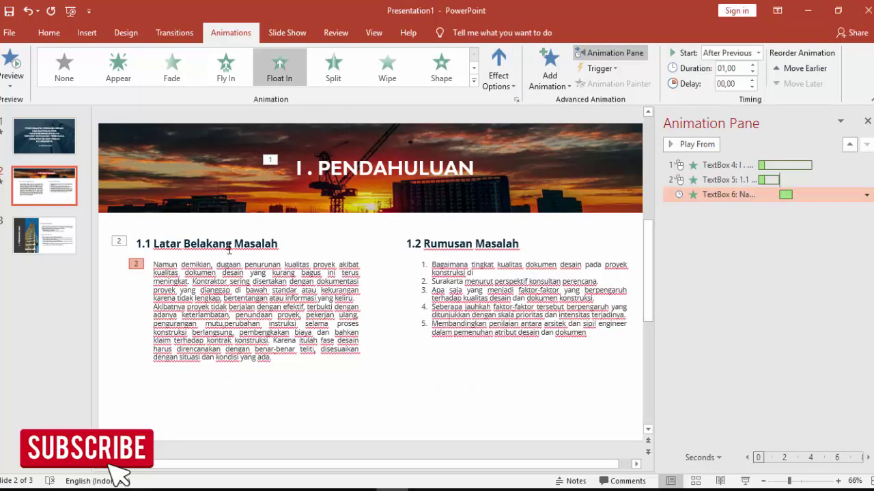
{"action": "left_click", "coordinate": [229, 250]}
{"action": "left_click", "coordinate": [271, 275]}
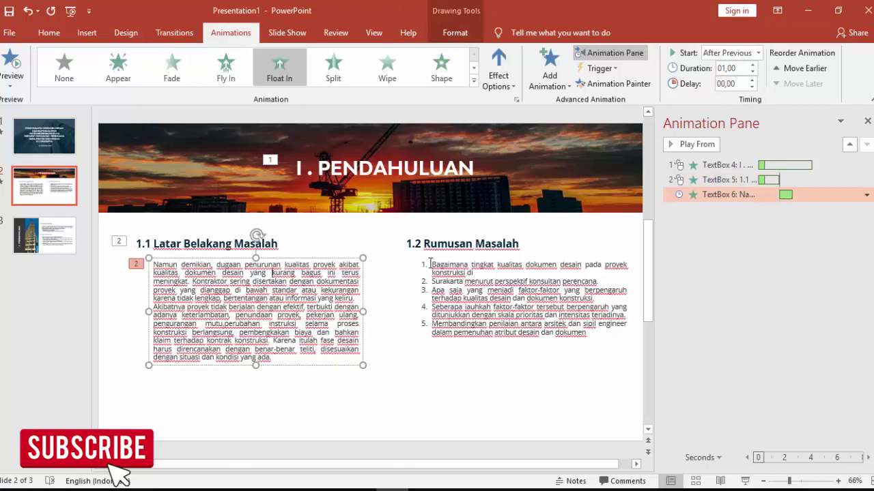
{"action": "left_click", "coordinate": [277, 244]}
{"action": "left_click", "coordinate": [699, 149]}
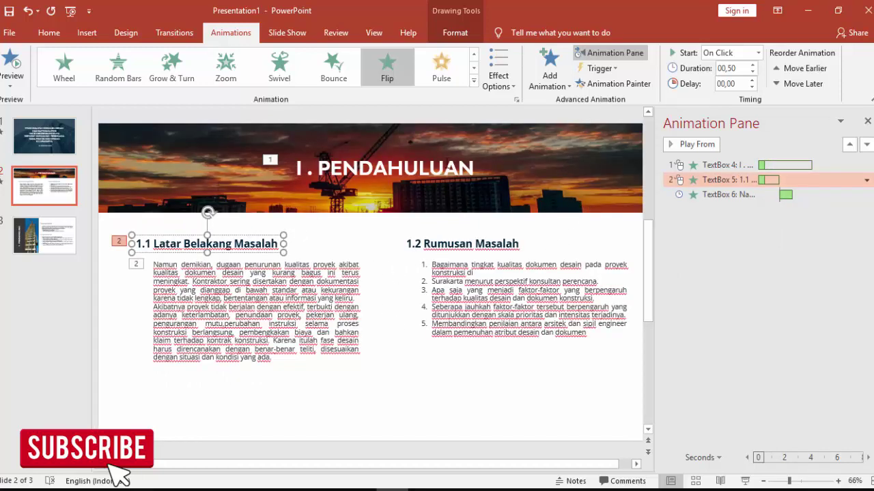
Use Animation Painter to copy the 1.1 heading and paragraph animations onto 1.2 Rumusan Masalah and its numbered list.
{"action": "left_click", "coordinate": [612, 84]}
{"action": "left_click", "coordinate": [453, 246]}
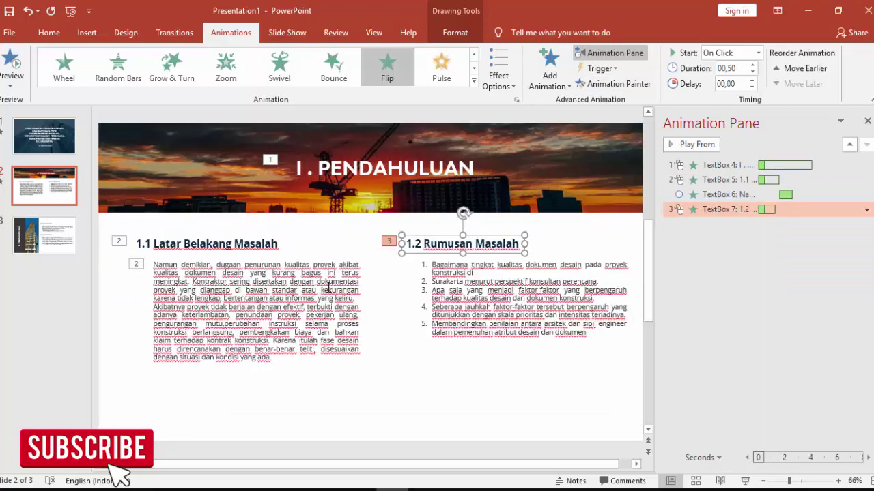
{"action": "double_click", "coordinate": [331, 282]}
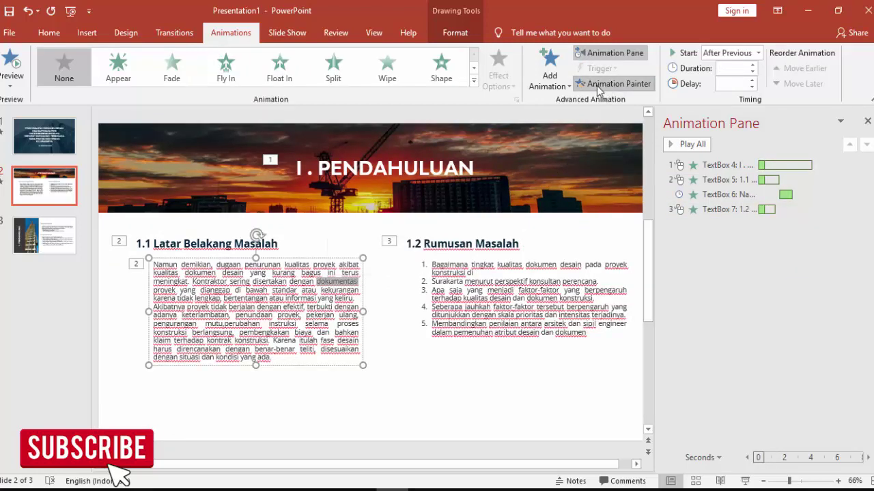
{"action": "left_click", "coordinate": [524, 287]}
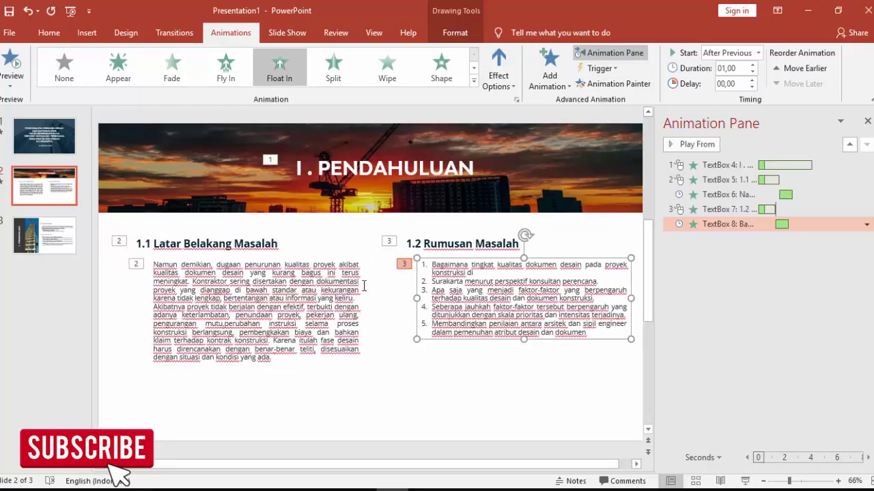
Add a Fly In entrance to the vertical I . PENDAHULUAN title on slide 3.
{"action": "left_click", "coordinate": [44, 235]}
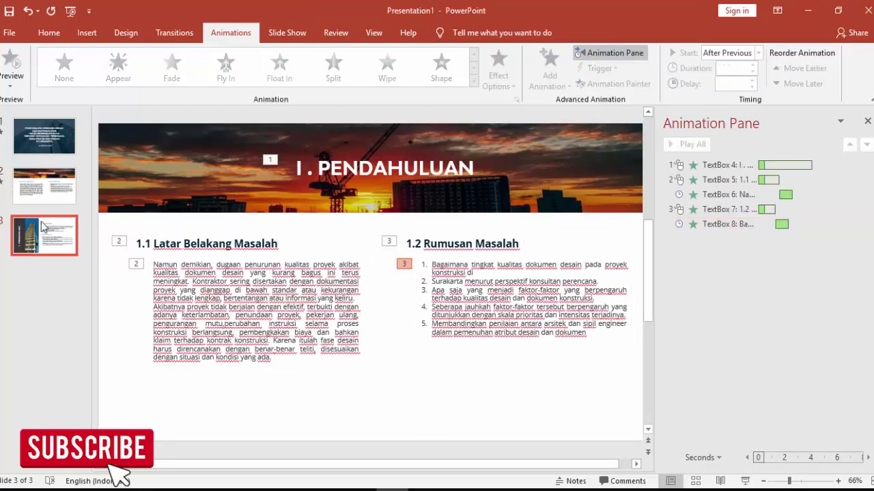
{"action": "left_click", "coordinate": [161, 223]}
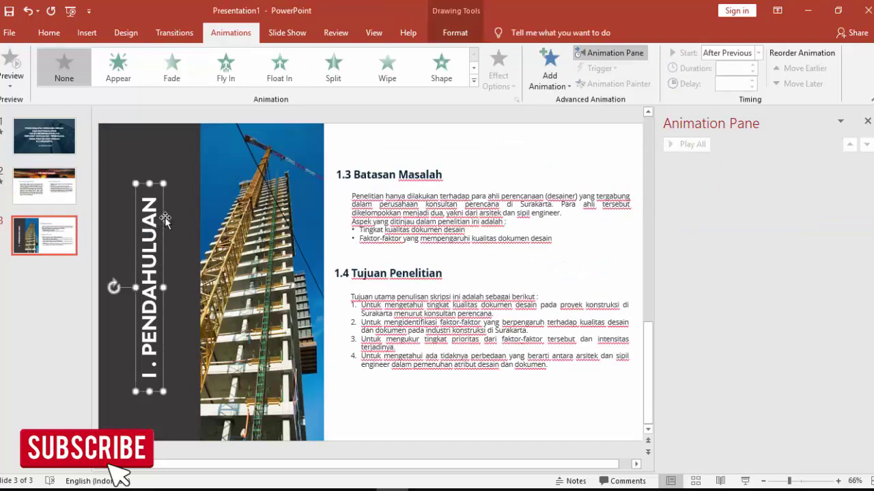
{"action": "left_click", "coordinate": [537, 63]}
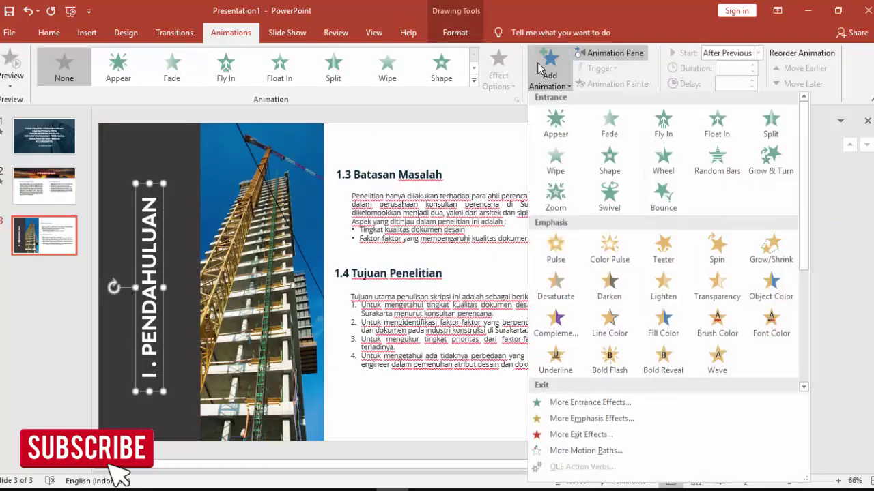
{"action": "left_click", "coordinate": [591, 407]}
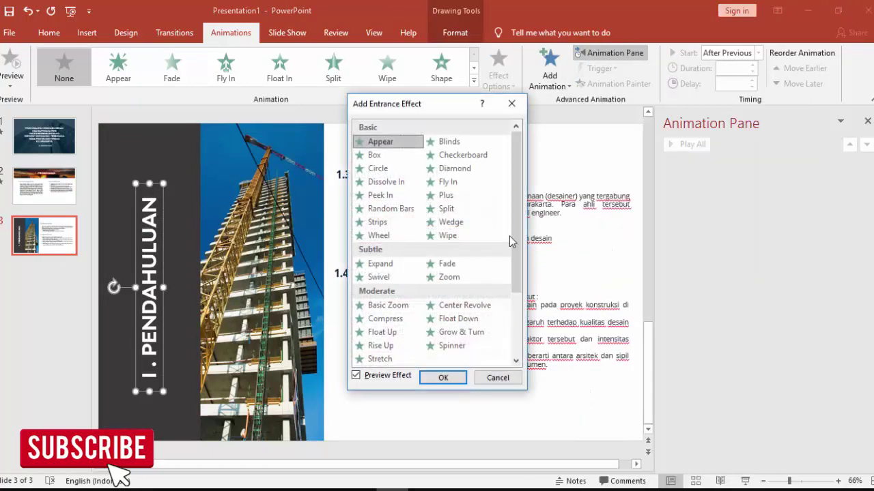
{"action": "left_click", "coordinate": [453, 183]}
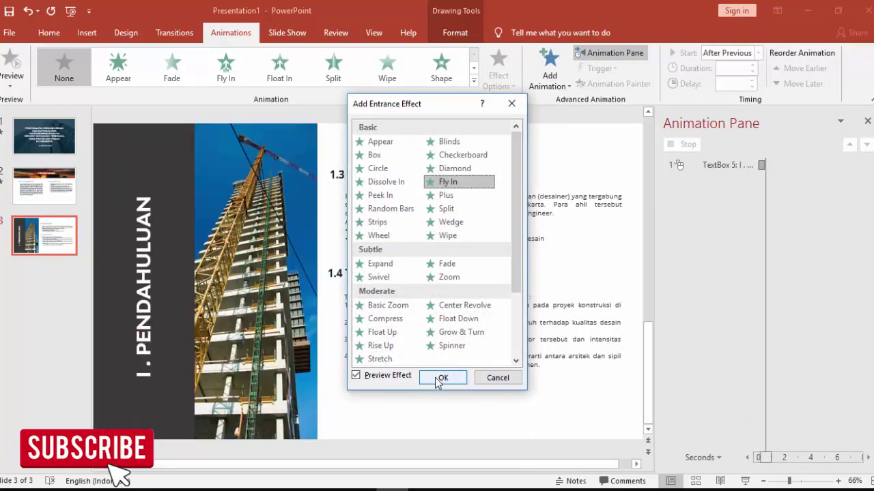
{"action": "left_click", "coordinate": [441, 377]}
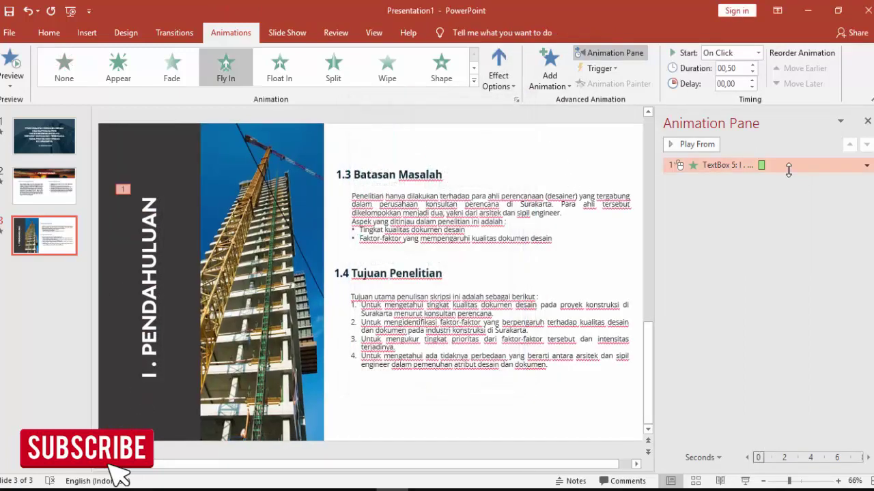
Set the title's Fly In to animate by letter, 60% delay, with a 0.1 sec bounce end.
{"action": "right_click", "coordinate": [780, 166]}
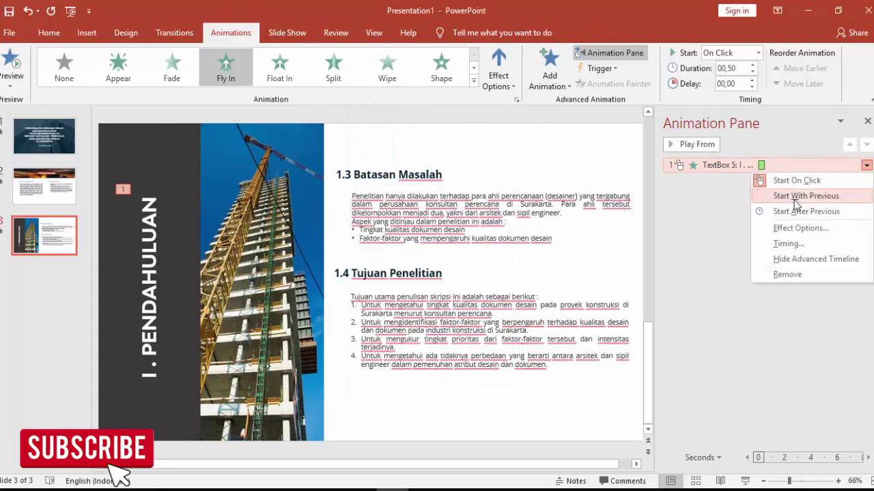
{"action": "left_click", "coordinate": [794, 228]}
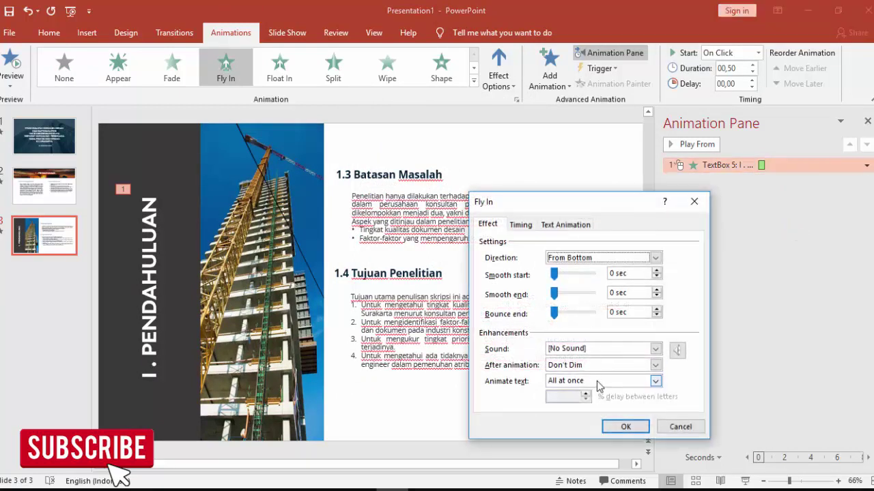
{"action": "left_click", "coordinate": [597, 381]}
{"action": "left_click", "coordinate": [595, 405]}
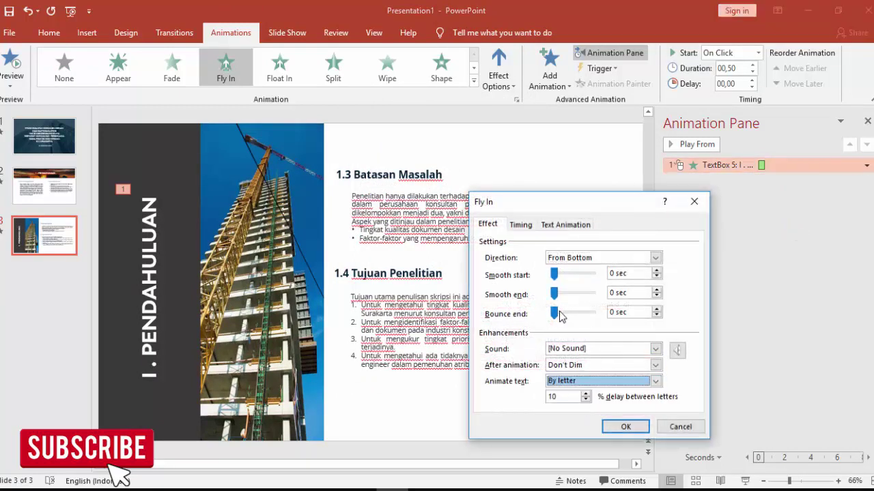
{"action": "left_click_drag", "start_coordinate": [557, 313], "coordinate": [560, 313]}
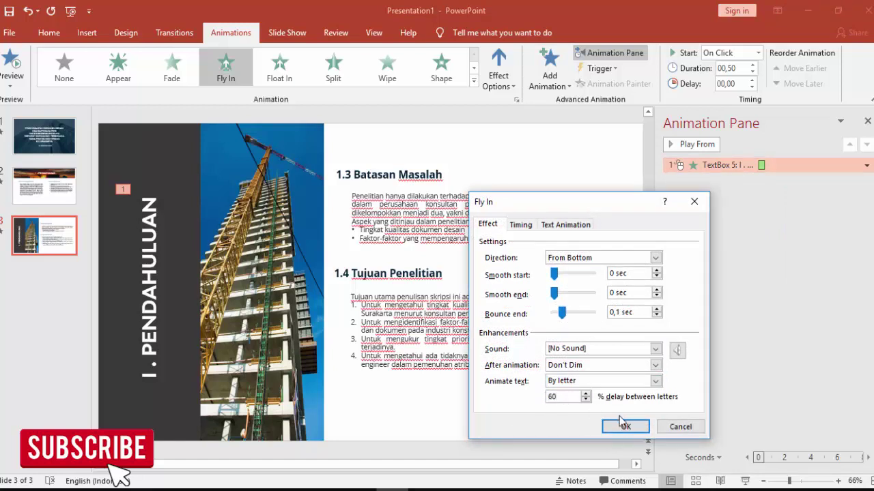
{"action": "left_click", "coordinate": [623, 425]}
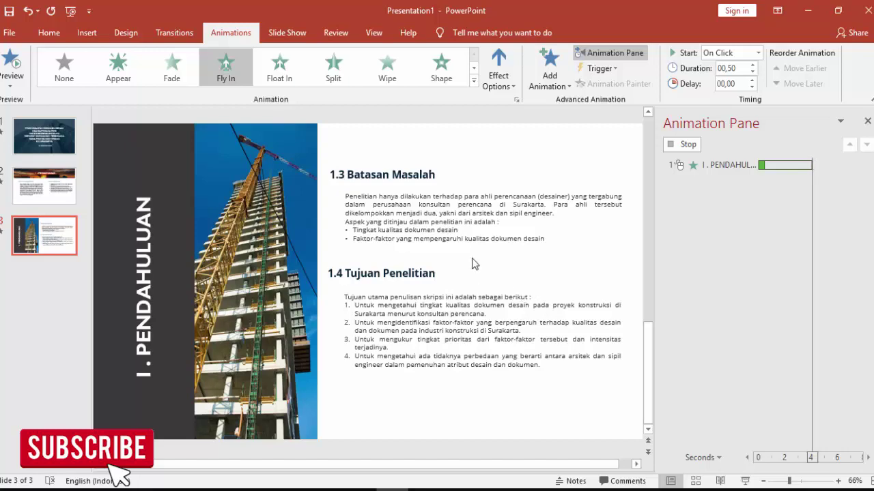
Give the 1.3 Batasan Masalah heading a Fly In entrance effect after previewing several others.
{"action": "left_click", "coordinate": [397, 164]}
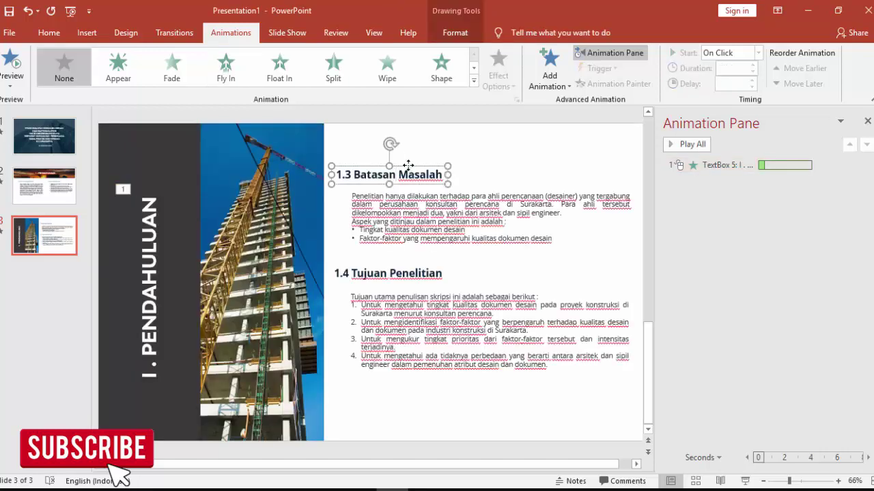
{"action": "left_click", "coordinate": [549, 72]}
{"action": "left_click", "coordinate": [573, 404]}
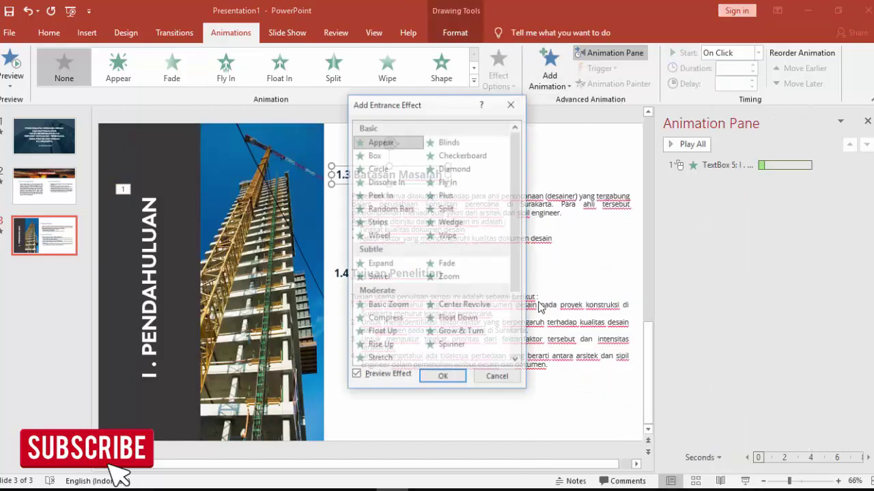
{"action": "scroll", "coordinate": [434, 274], "scroll_direction": "down", "scroll_amount": 2}
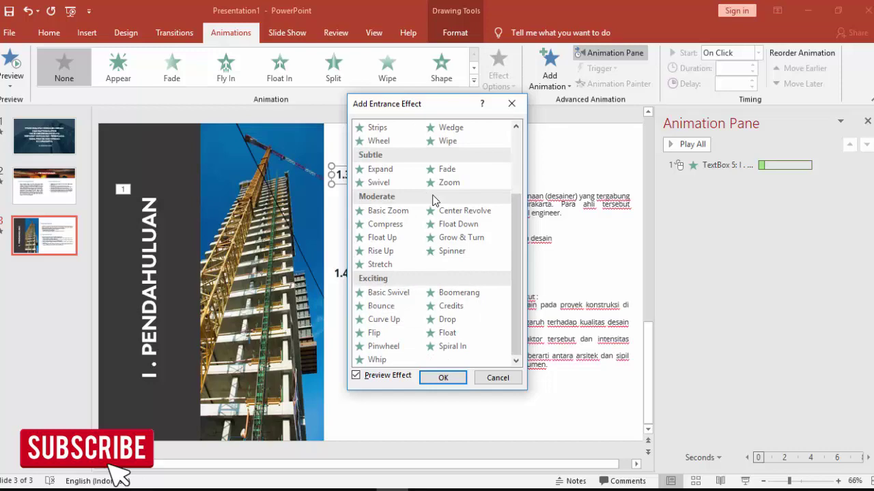
{"action": "left_click_drag", "start_coordinate": [437, 104], "coordinate": [609, 134]}
{"action": "left_click", "coordinate": [553, 325]}
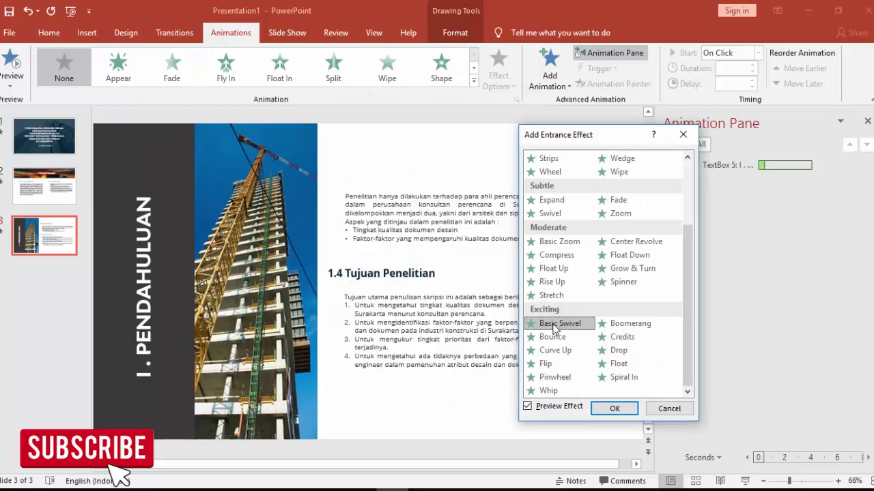
{"action": "left_click", "coordinate": [552, 337]}
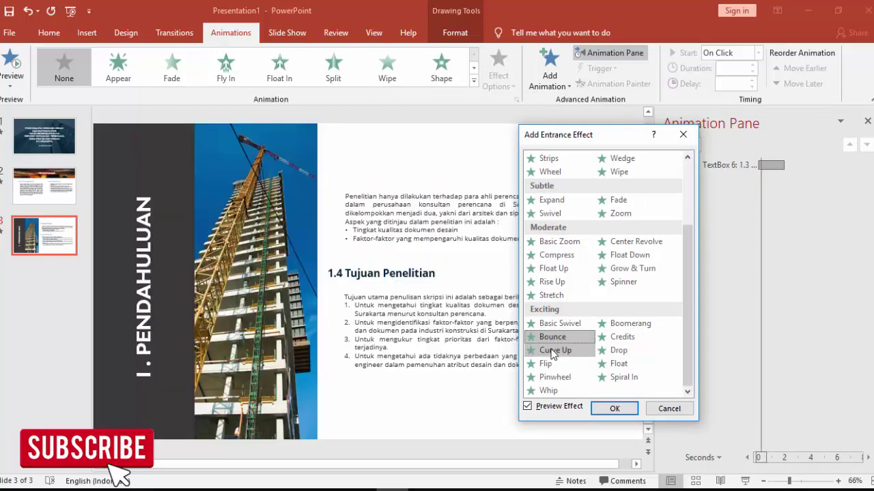
{"action": "left_click", "coordinate": [557, 352]}
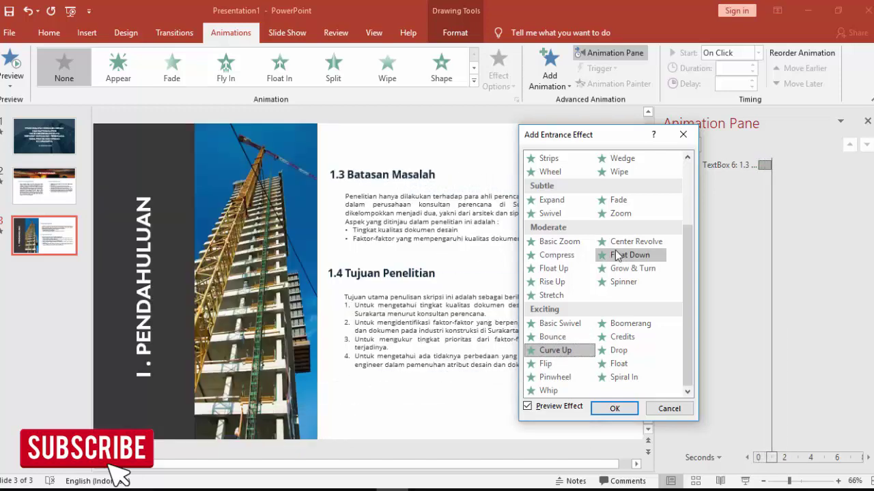
{"action": "scroll", "coordinate": [649, 234], "scroll_direction": "up", "scroll_amount": 3}
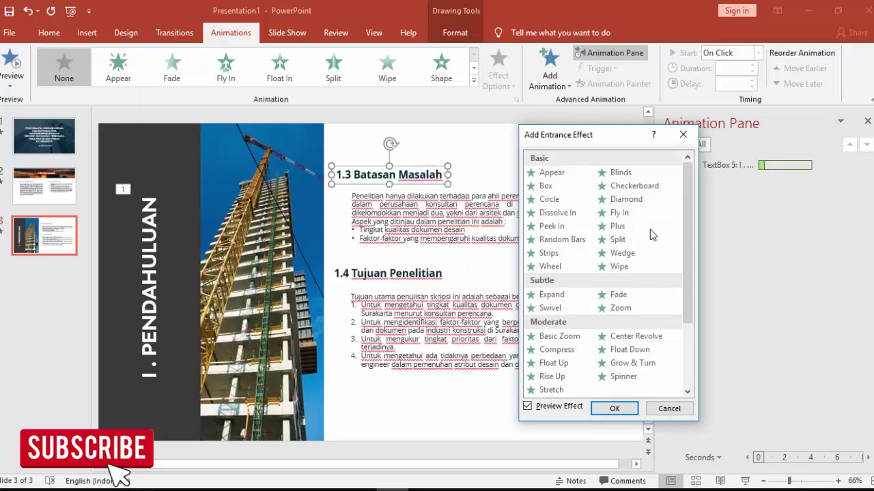
{"action": "left_click", "coordinate": [607, 214]}
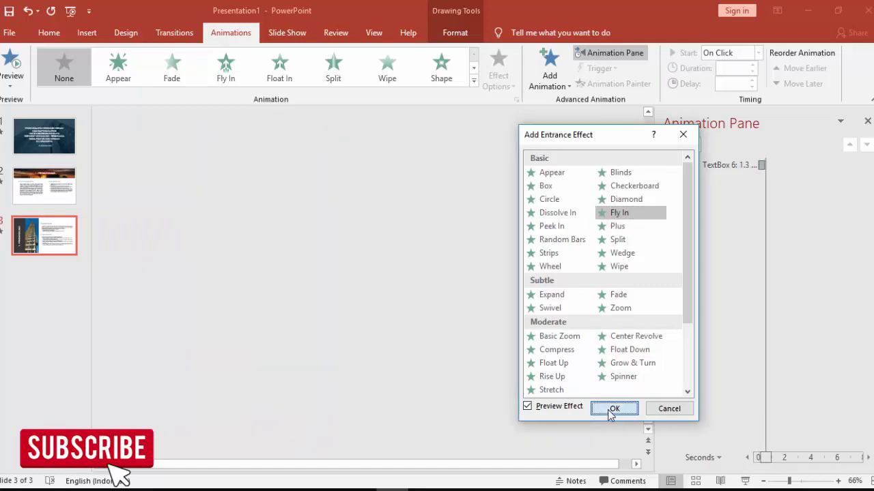
{"action": "left_click", "coordinate": [614, 408]}
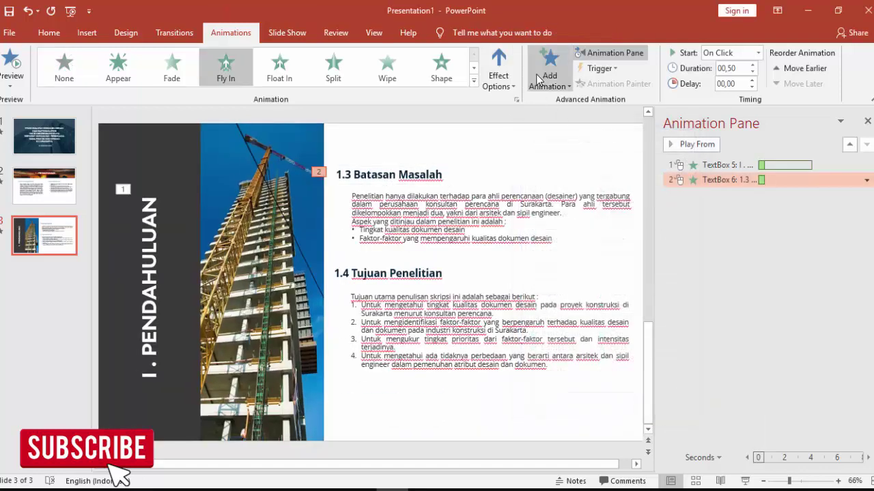
Make the heading's Fly In come from the right with a 0.59 sec bounce end.
{"action": "left_click", "coordinate": [514, 70]}
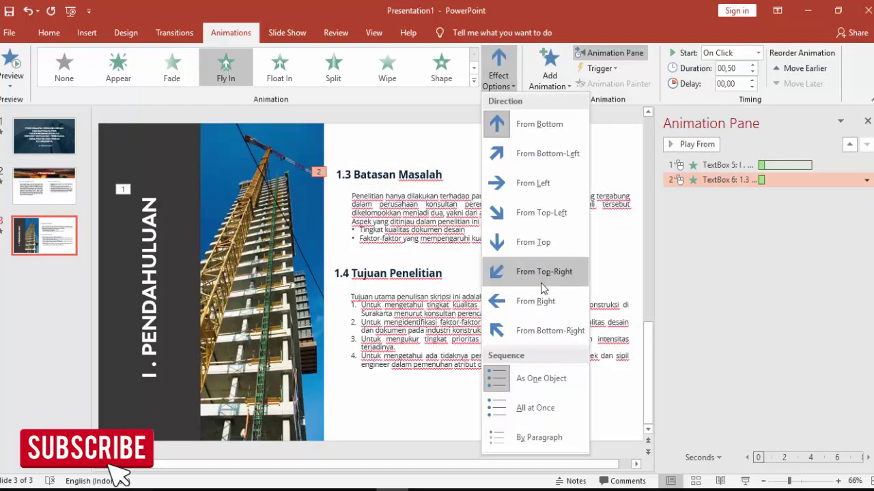
{"action": "left_click", "coordinate": [537, 300]}
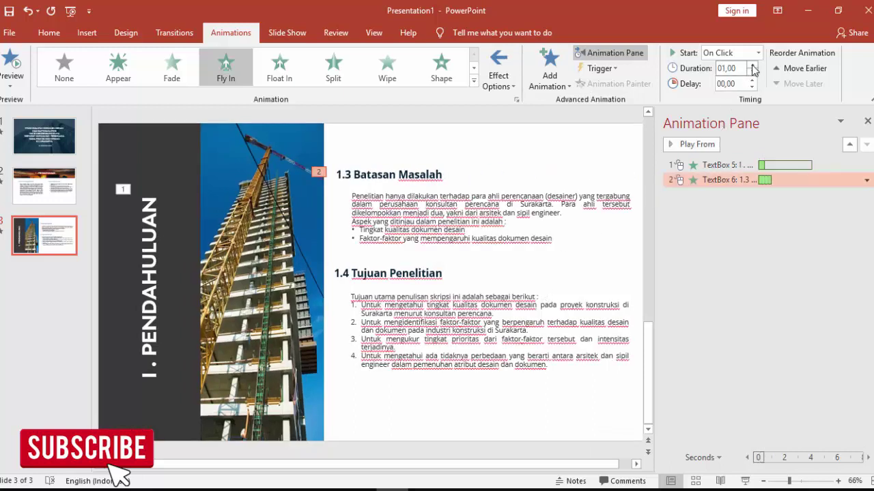
{"action": "right_click", "coordinate": [776, 180]}
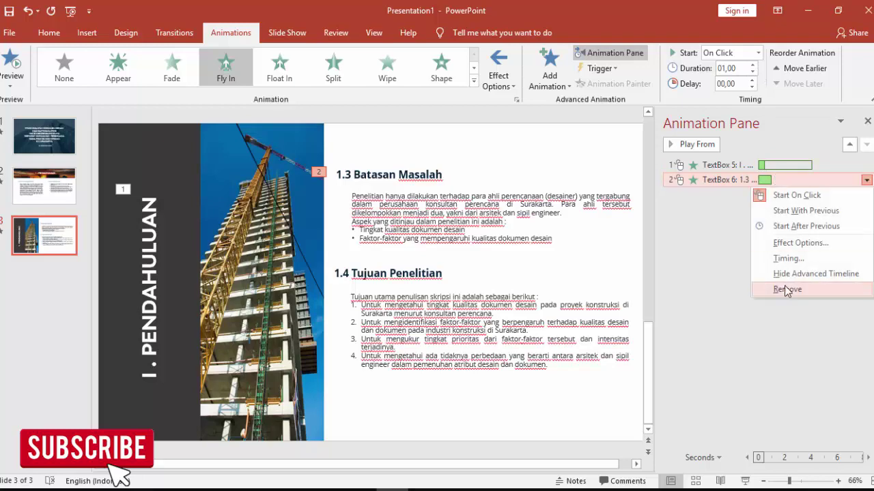
{"action": "left_click", "coordinate": [792, 241]}
{"action": "left_click_drag", "start_coordinate": [554, 312], "coordinate": [571, 319]}
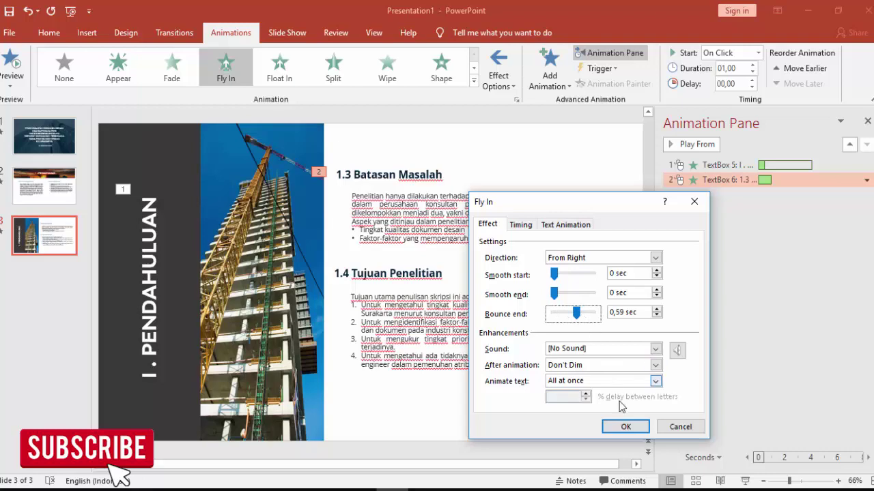
{"action": "left_click", "coordinate": [625, 427]}
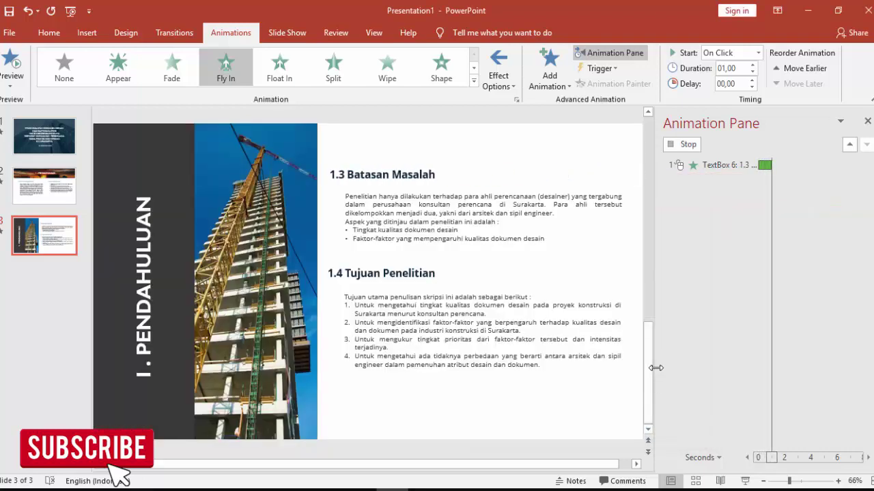
{"action": "left_click", "coordinate": [577, 212]}
Apply the Float entrance effect to the Batasan Masalah paragraph after previewing Drop, Bounce and Credits.
{"action": "left_click", "coordinate": [567, 87]}
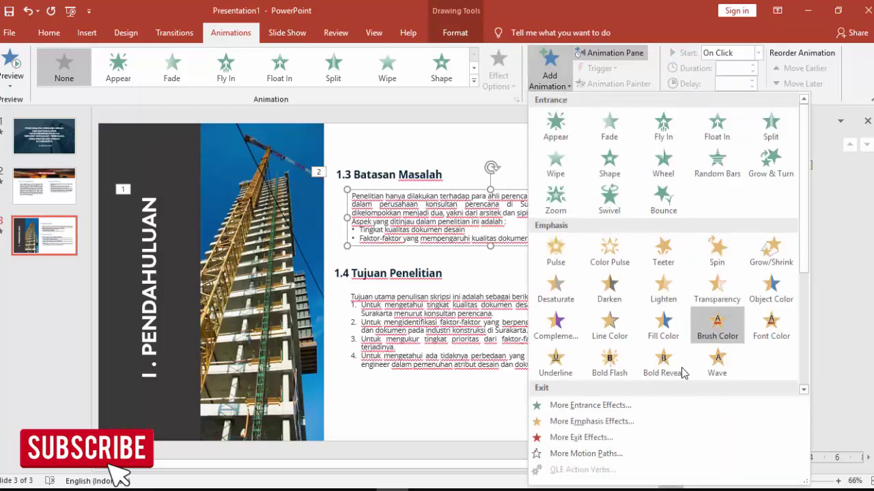
{"action": "left_click", "coordinate": [591, 405]}
{"action": "scroll", "coordinate": [468, 328], "scroll_direction": "down", "scroll_amount": 3}
{"action": "left_click", "coordinate": [467, 321]}
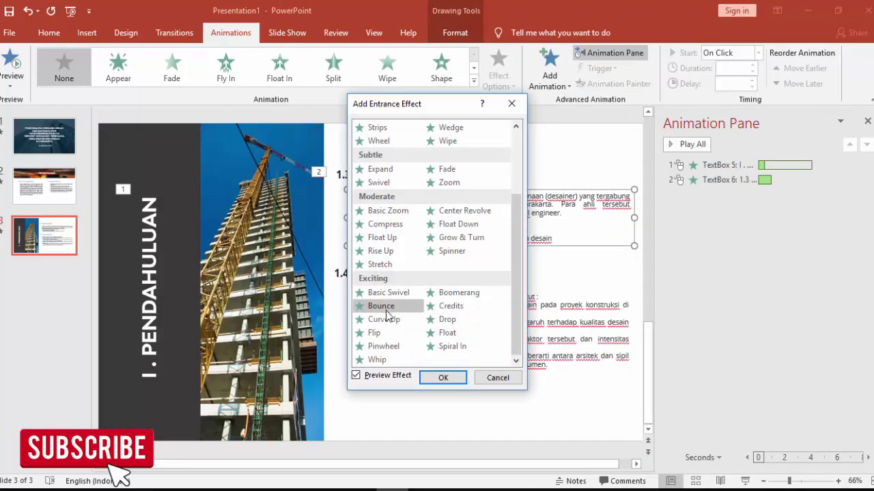
{"action": "left_click_drag", "start_coordinate": [447, 102], "coordinate": [271, 115]}
{"action": "left_click", "coordinate": [222, 320]}
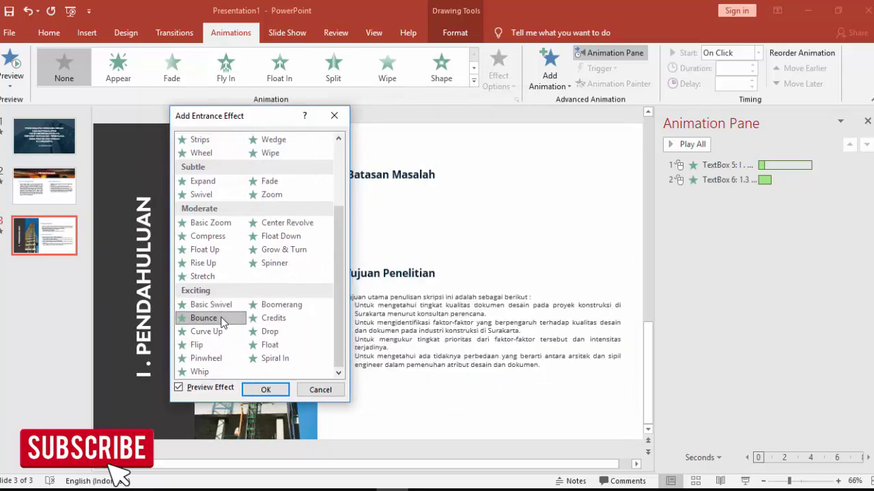
{"action": "left_click", "coordinate": [277, 320]}
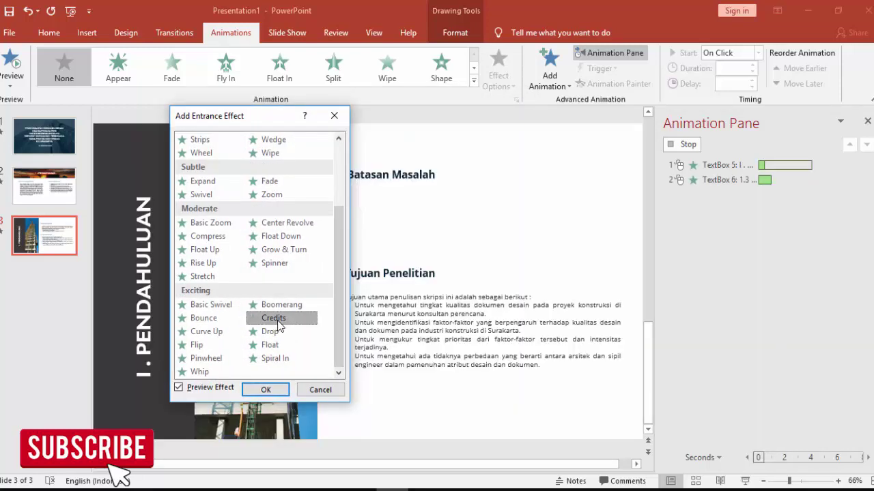
{"action": "left_click", "coordinate": [271, 333]}
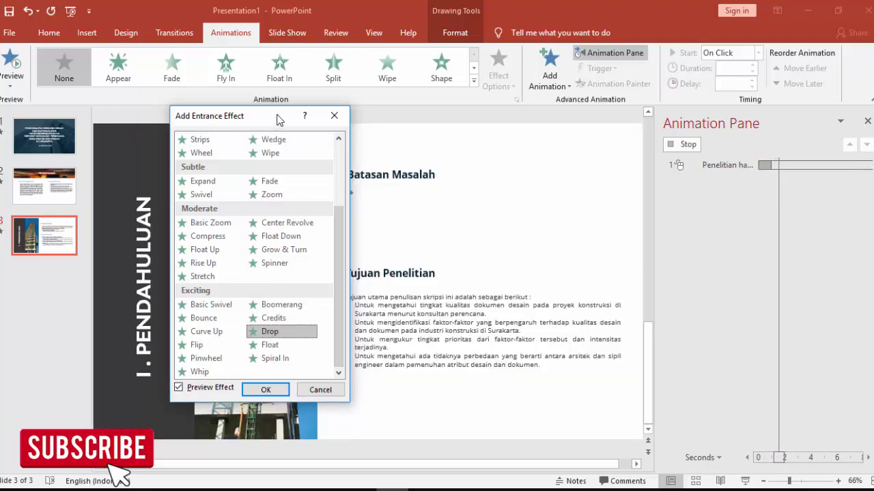
{"action": "left_click_drag", "start_coordinate": [277, 120], "coordinate": [229, 121]}
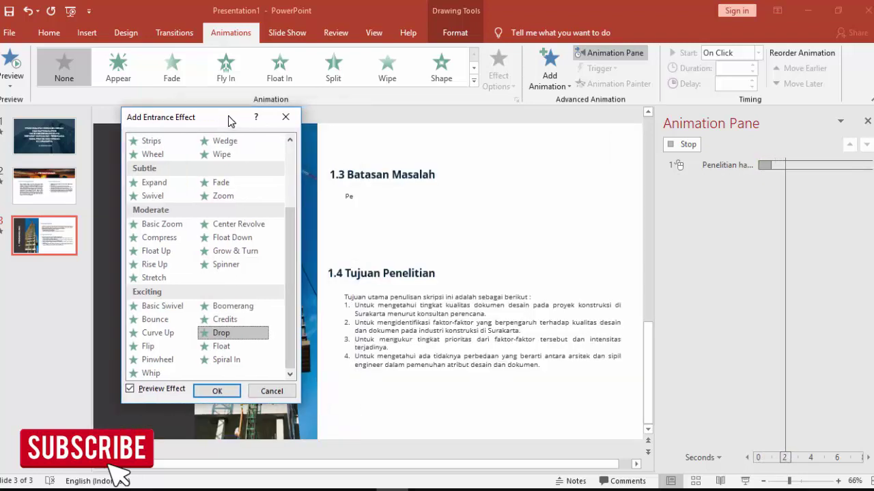
{"action": "left_click", "coordinate": [238, 352]}
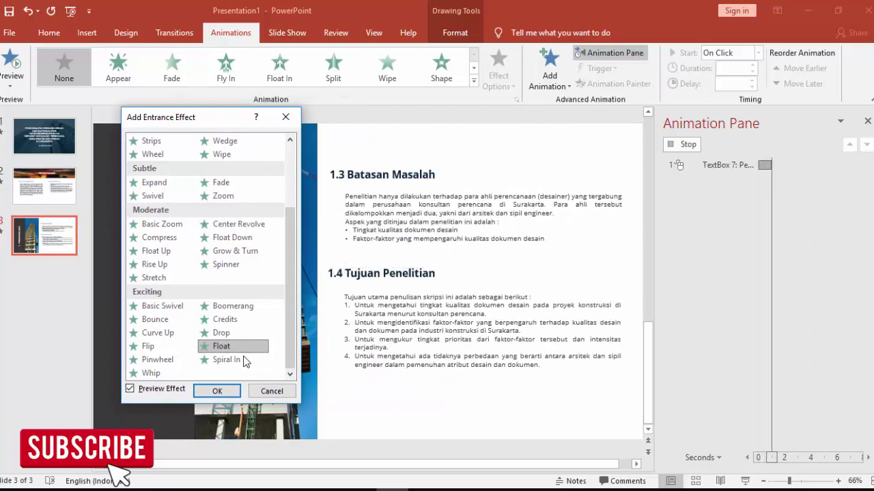
{"action": "left_click", "coordinate": [217, 391]}
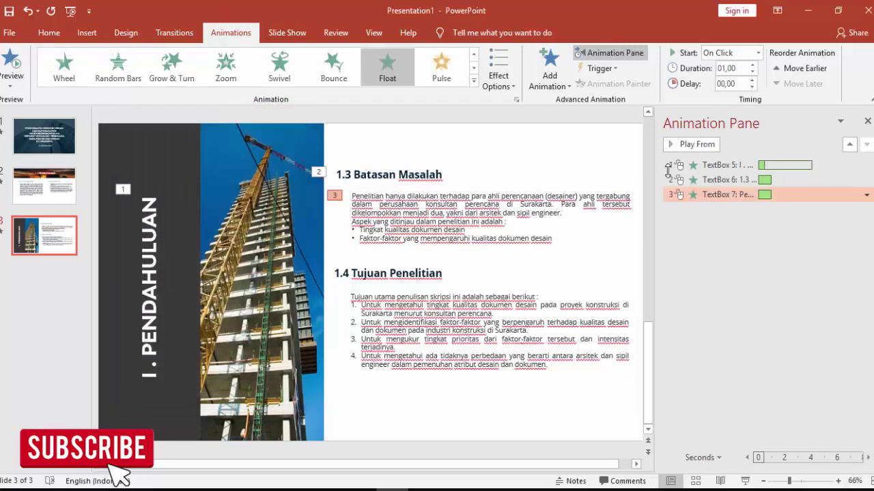
Set the paragraph to start After Previous and preview the animations from the heading.
{"action": "left_click", "coordinate": [758, 55]}
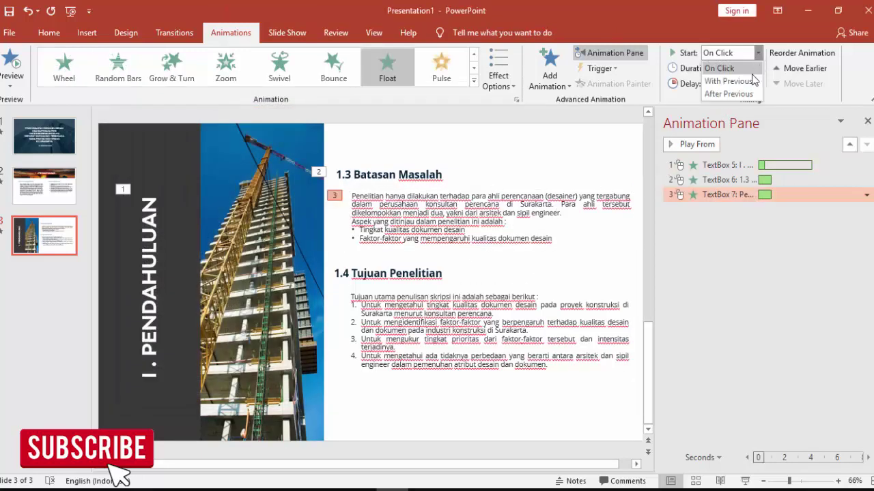
{"action": "left_click", "coordinate": [729, 94]}
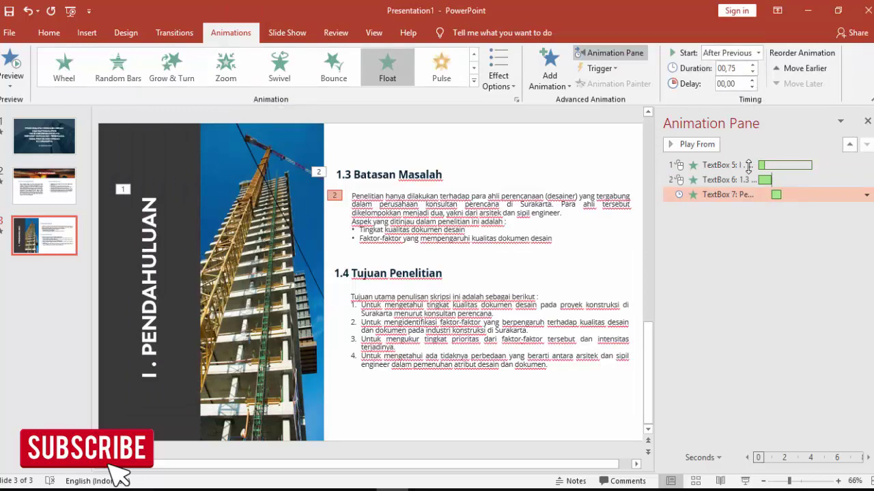
{"action": "left_click", "coordinate": [727, 179]}
{"action": "left_click", "coordinate": [681, 144]}
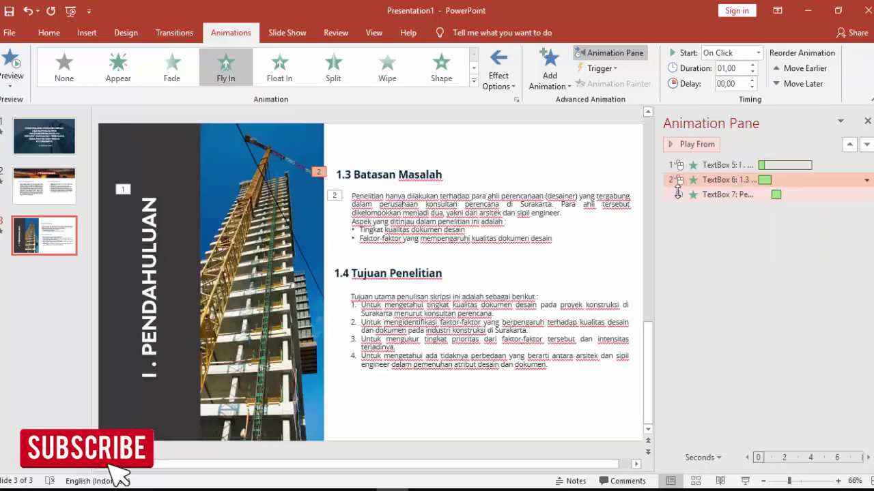
Use Animation Painter to copy the 1.3 fly-in and float onto the 1.4 Tujuan Penelitian heading and list.
{"action": "left_click", "coordinate": [442, 175]}
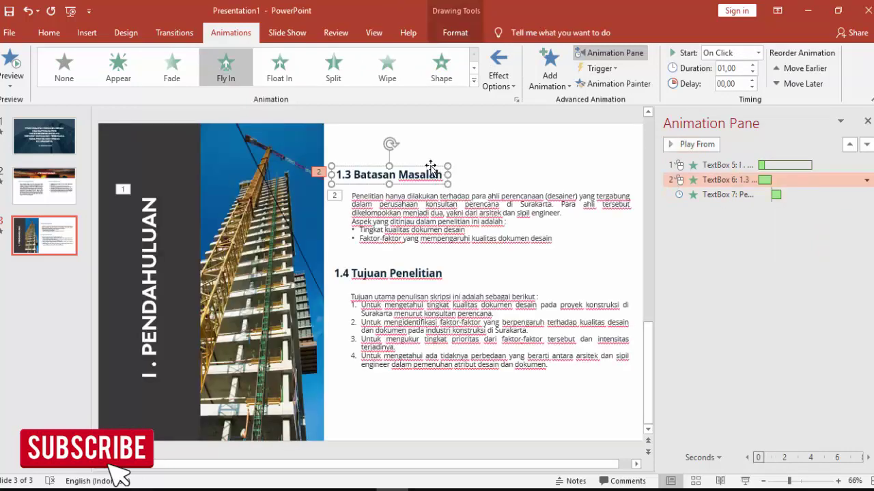
{"action": "left_click", "coordinate": [617, 86]}
{"action": "left_click", "coordinate": [394, 273]}
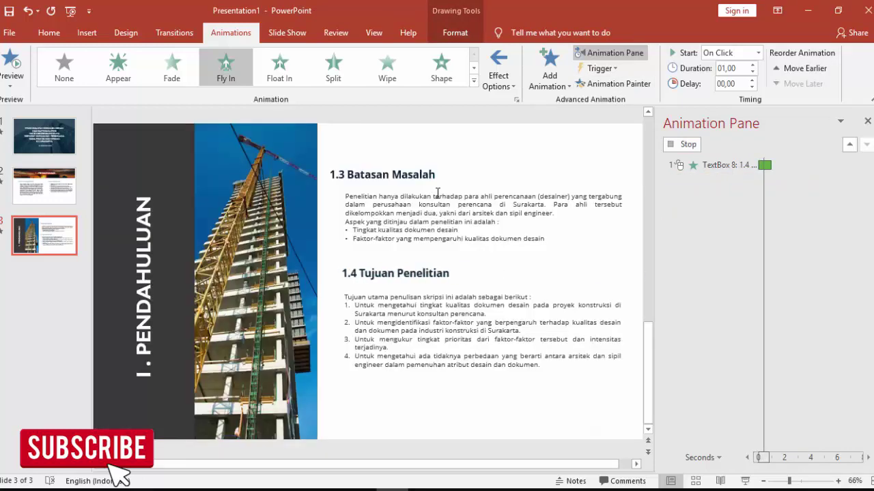
{"action": "left_click", "coordinate": [458, 196]}
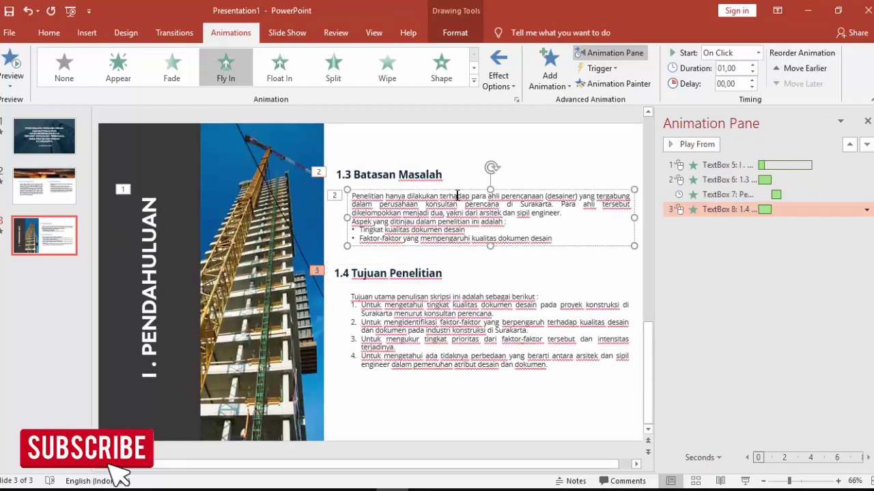
{"action": "left_click", "coordinate": [628, 83]}
{"action": "left_click", "coordinate": [519, 310]}
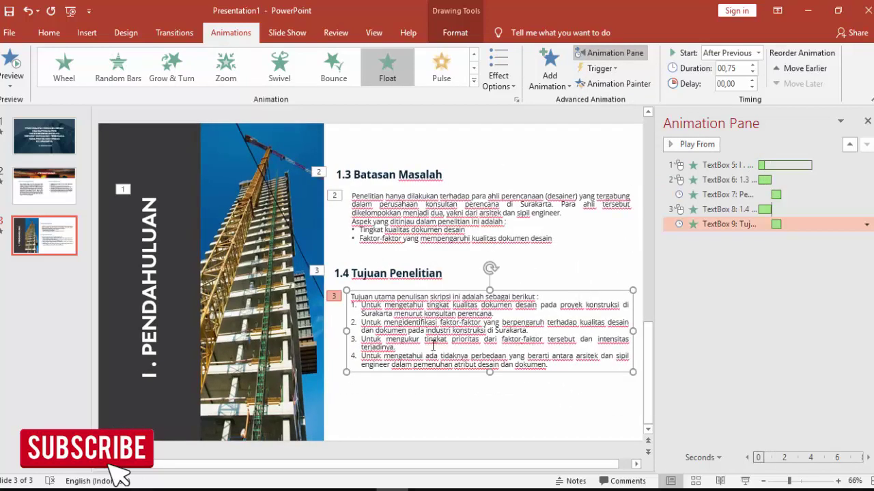
Check the source thesis PDF, then return to the presentation.
{"action": "scroll", "coordinate": [433, 346], "scroll_direction": "up", "scroll_amount": 1}
{"action": "scroll", "coordinate": [432, 355], "scroll_direction": "up", "scroll_amount": 1}
{"action": "scroll", "coordinate": [429, 368], "scroll_direction": "down", "scroll_amount": 2}
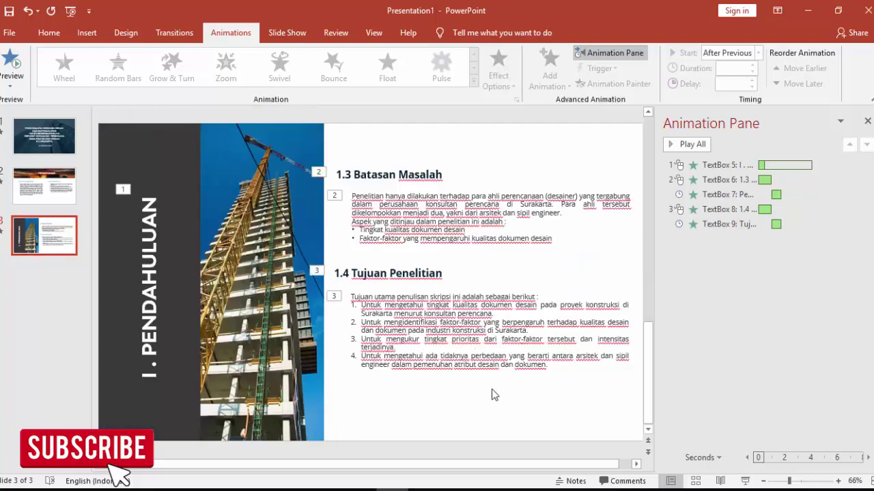
{"action": "left_click", "coordinate": [424, 489]}
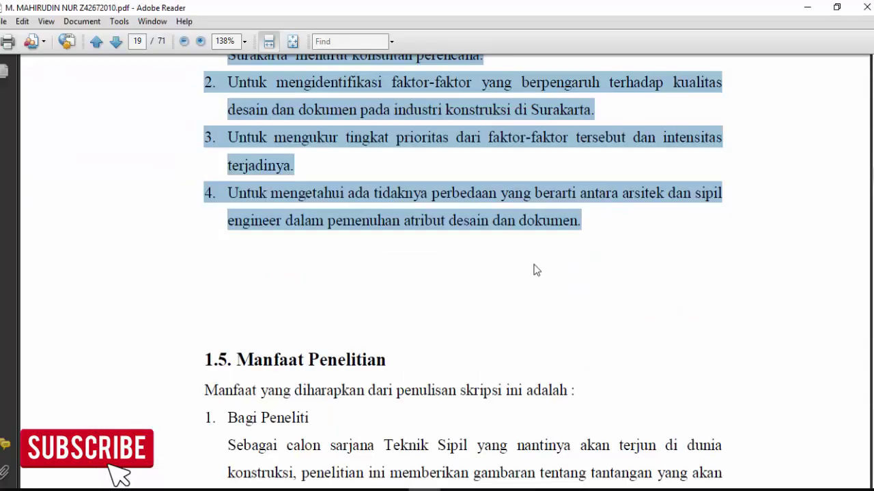
{"action": "scroll", "coordinate": [498, 253], "scroll_direction": "down", "scroll_amount": 3}
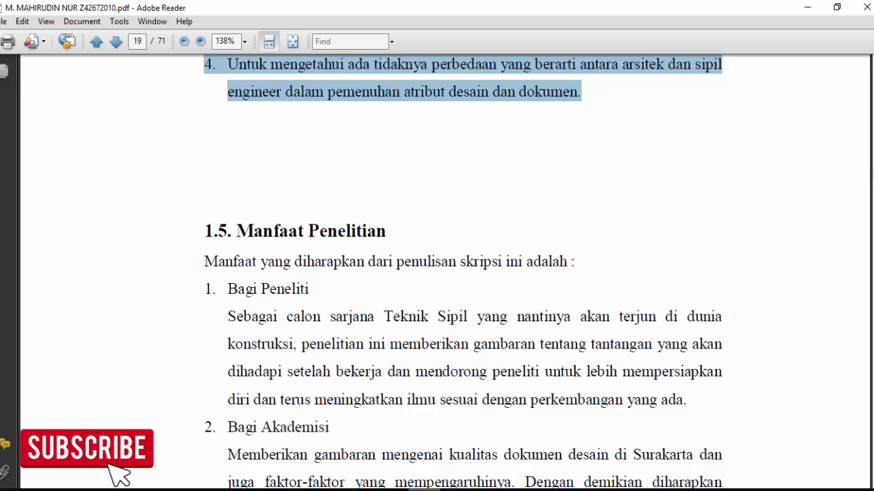
{"action": "key", "text": "alt+Tab"}
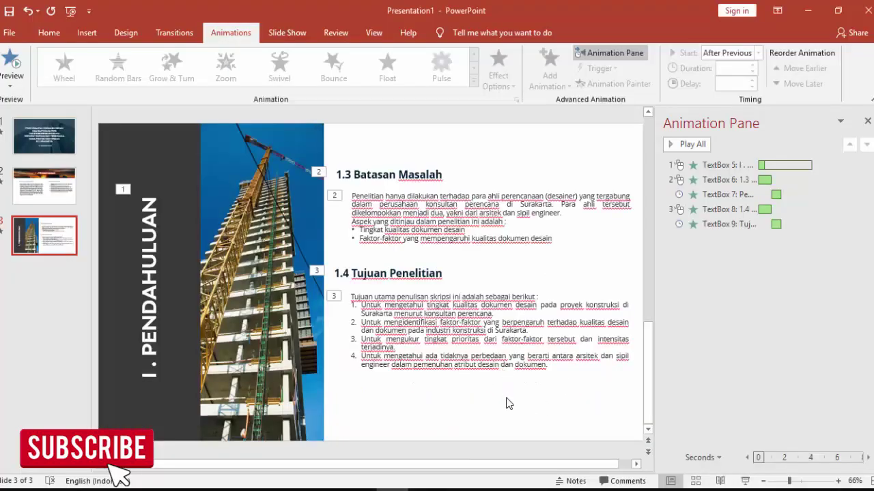